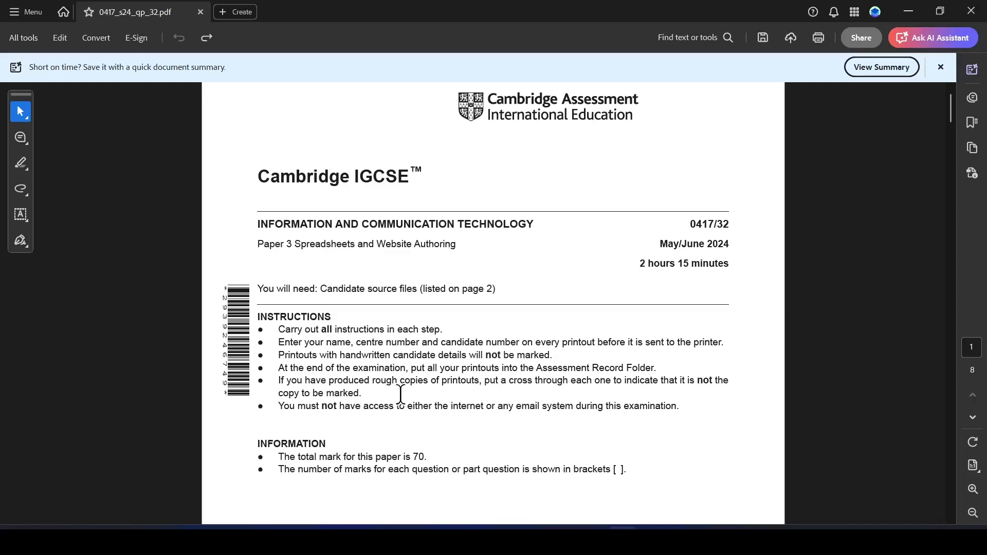
# Step: Highlight "Spreadsheets" in the paper title, the session "May/June 2024" and the paper code "0417/32" on the cover page
pyautogui.moveTo(301, 245); pyautogui.dragTo(355, 248)
pyautogui.click(390, 265)
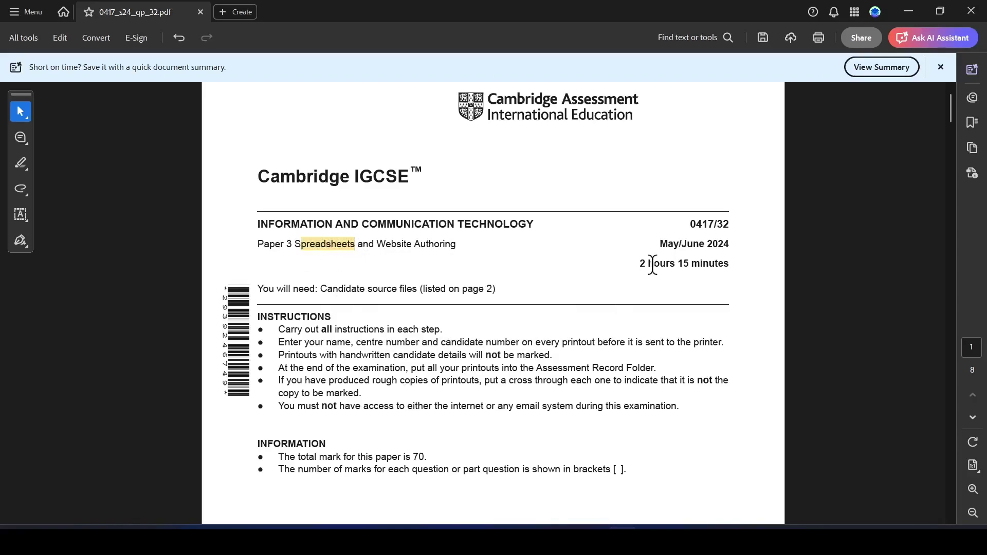
pyautogui.moveTo(664, 244); pyautogui.dragTo(730, 245)
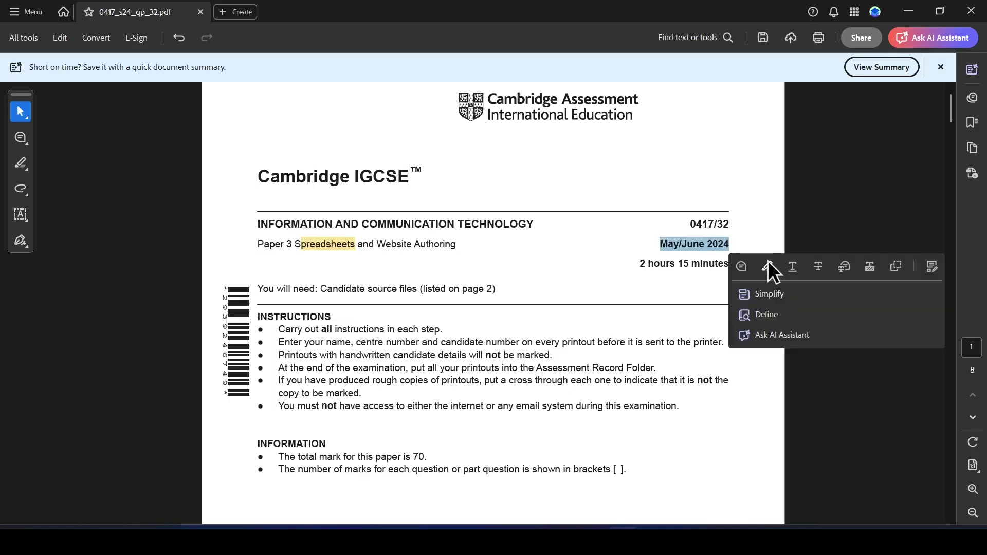
pyautogui.click(768, 266)
pyautogui.moveTo(688, 223); pyautogui.dragTo(731, 226)
pyautogui.click(768, 246)
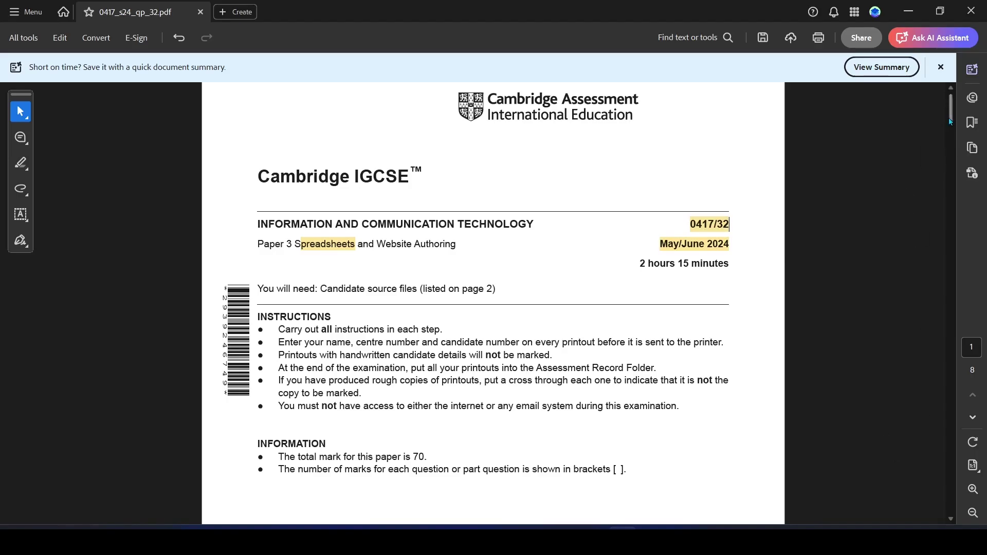
# Step: Go to page 3 and highlight the heading "Task 2 – Spreadsheet"
pyautogui.moveTo(951, 117); pyautogui.dragTo(949, 222)
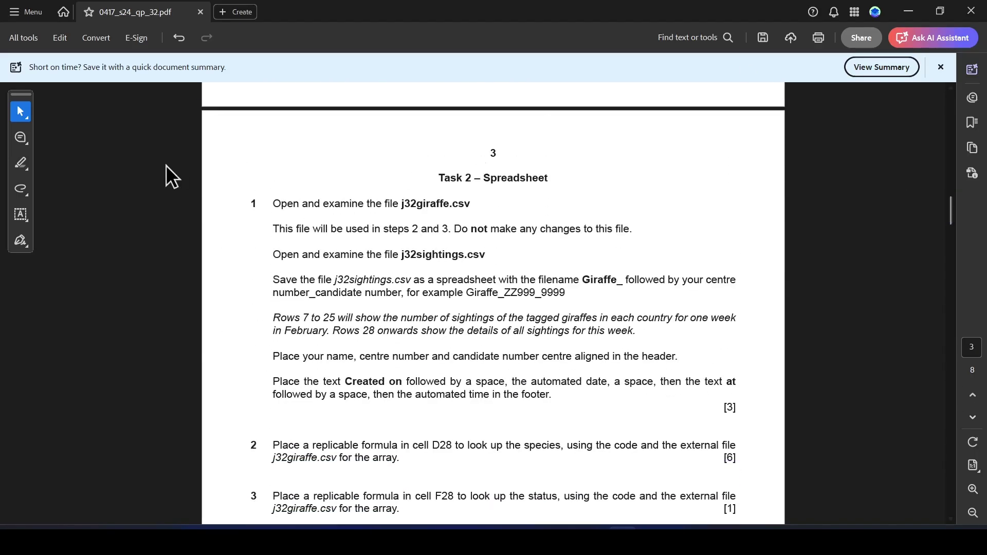
pyautogui.click(23, 162)
pyautogui.moveTo(438, 177); pyautogui.dragTo(549, 177)
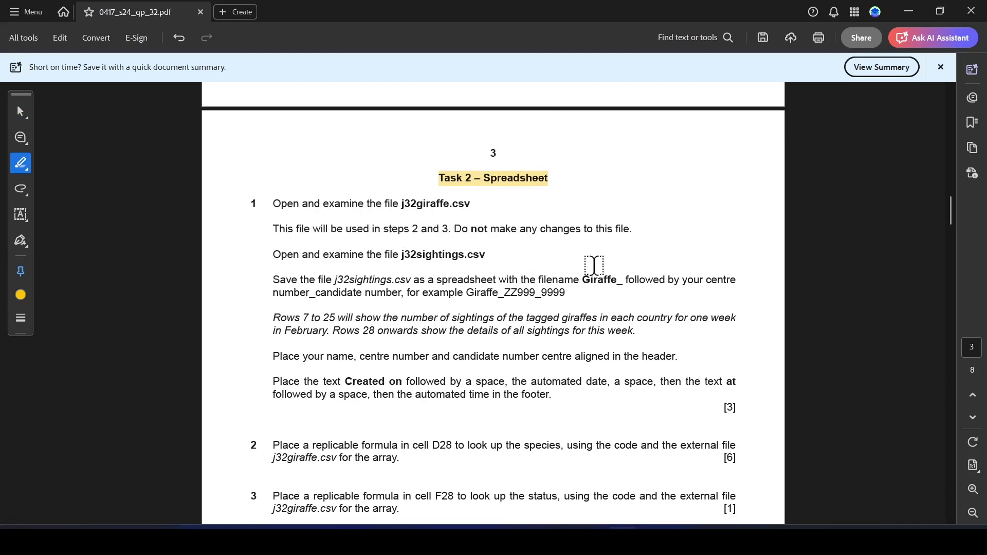
# Step: Open the j32giraffe CSV file in Excel from the 0417_s24_sf_32 folder on the desktop
pyautogui.moveTo(643, 537)
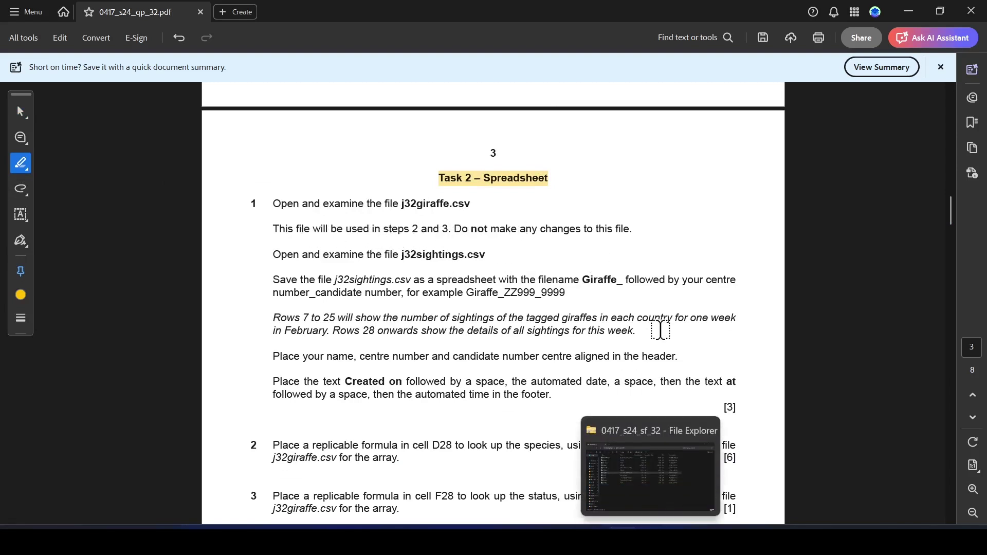
pyautogui.press('super+d')
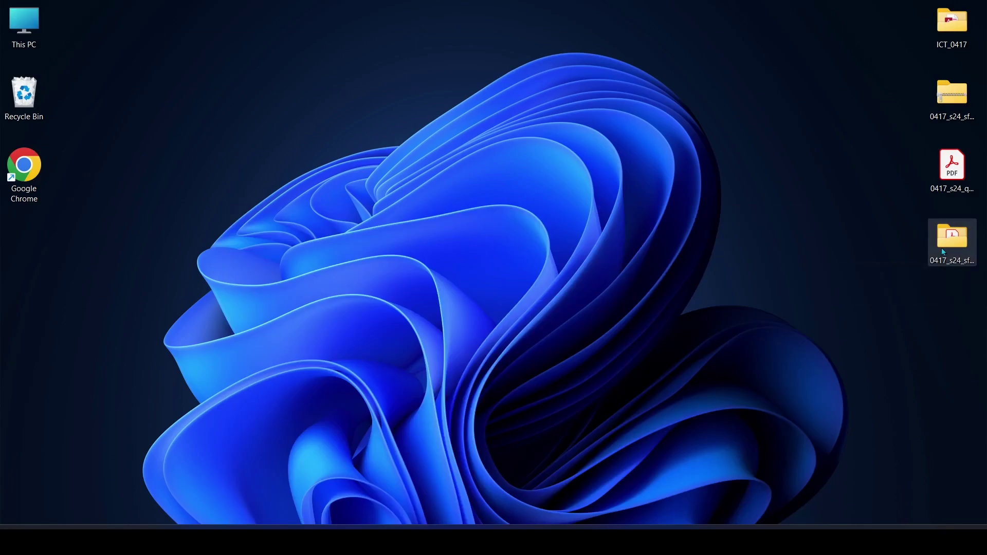
pyautogui.doubleClick(942, 257)
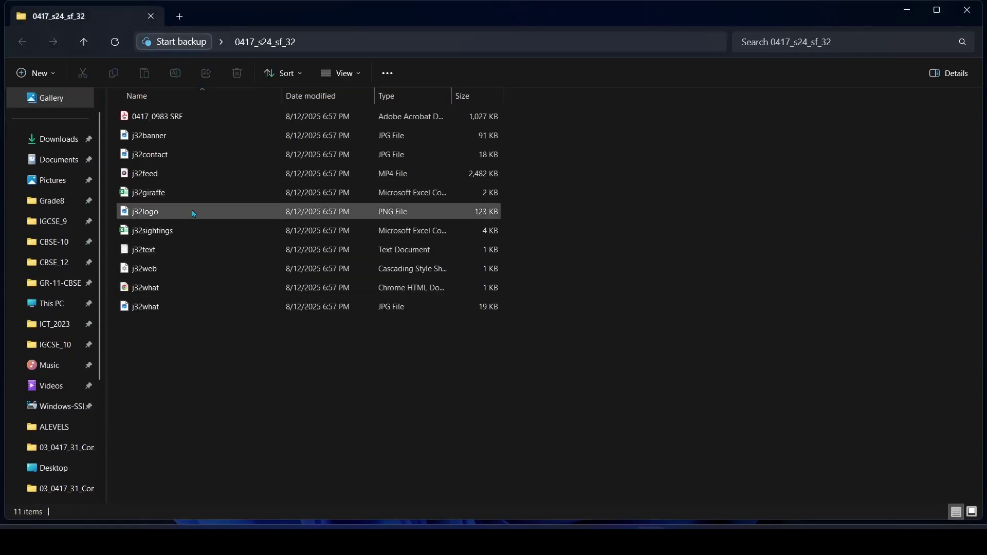
pyautogui.doubleClick(171, 192)
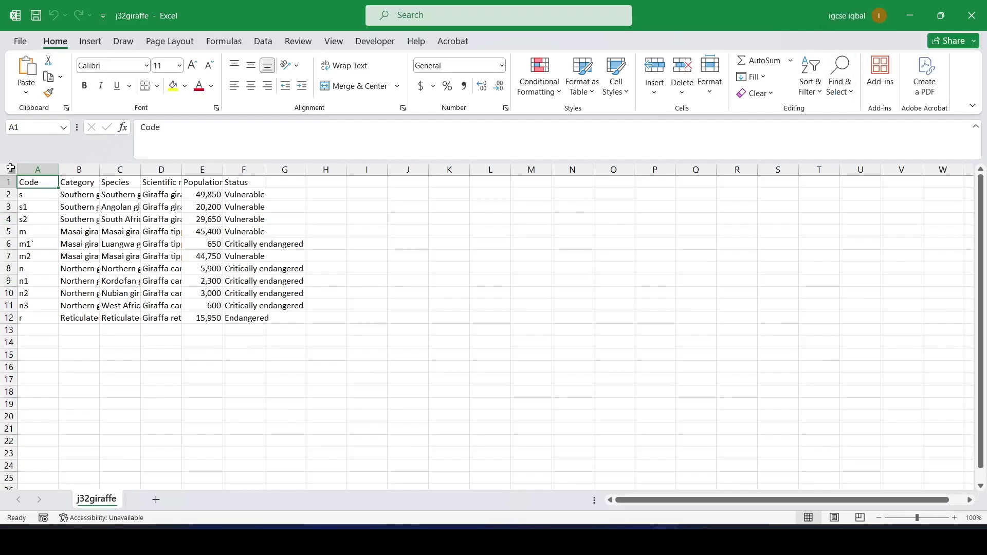
# Step: Fit all column widths of the j32giraffe sheet to their contents and minimize the workbook
pyautogui.click(5, 169)
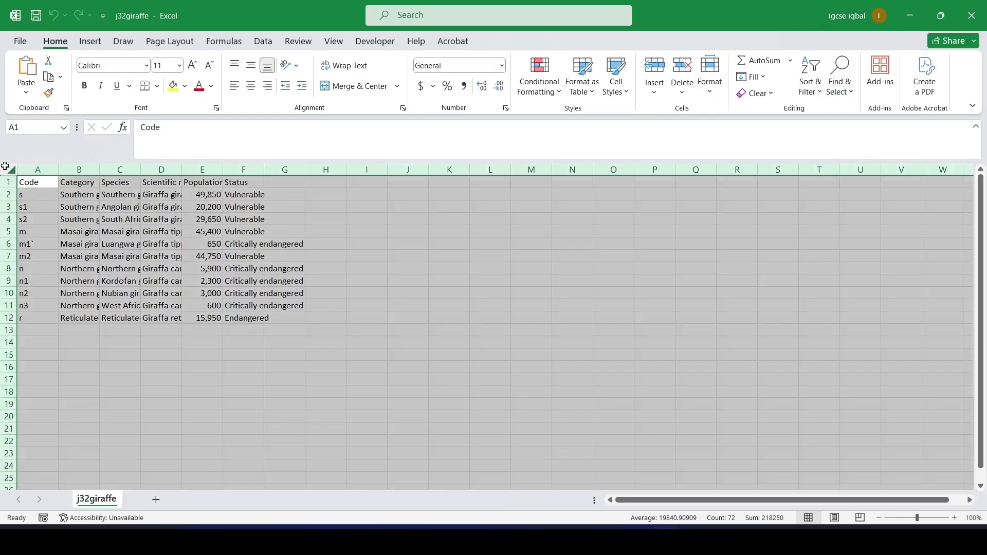
pyautogui.doubleClick(58, 170)
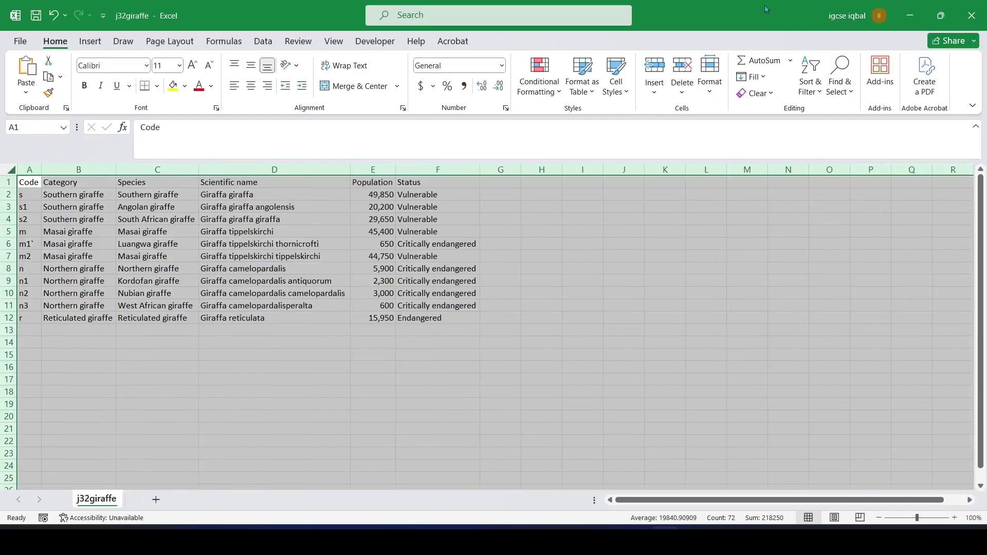
pyautogui.click(910, 16)
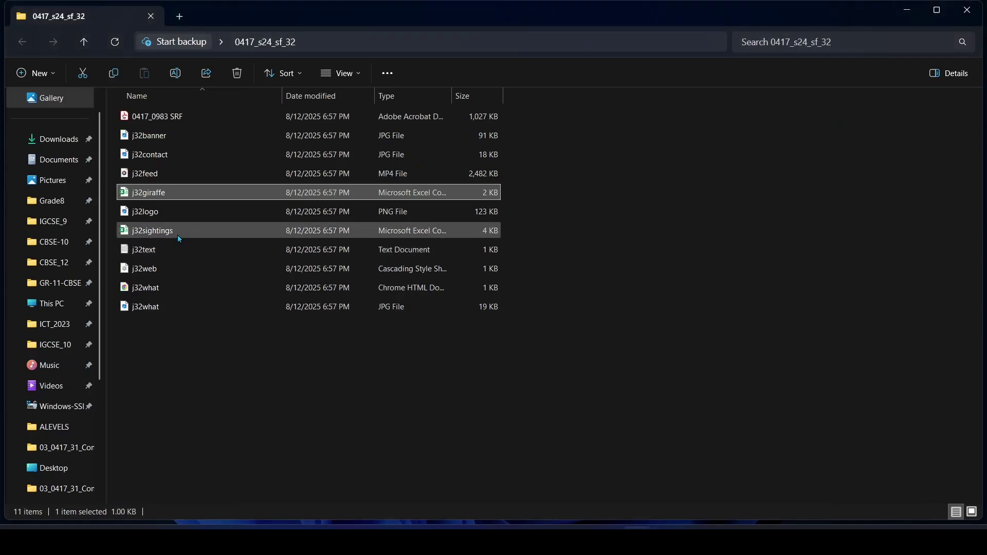
# Step: Open the j32sightings CSV file from the same folder and fit all its column widths to their contents
pyautogui.doubleClick(177, 236)
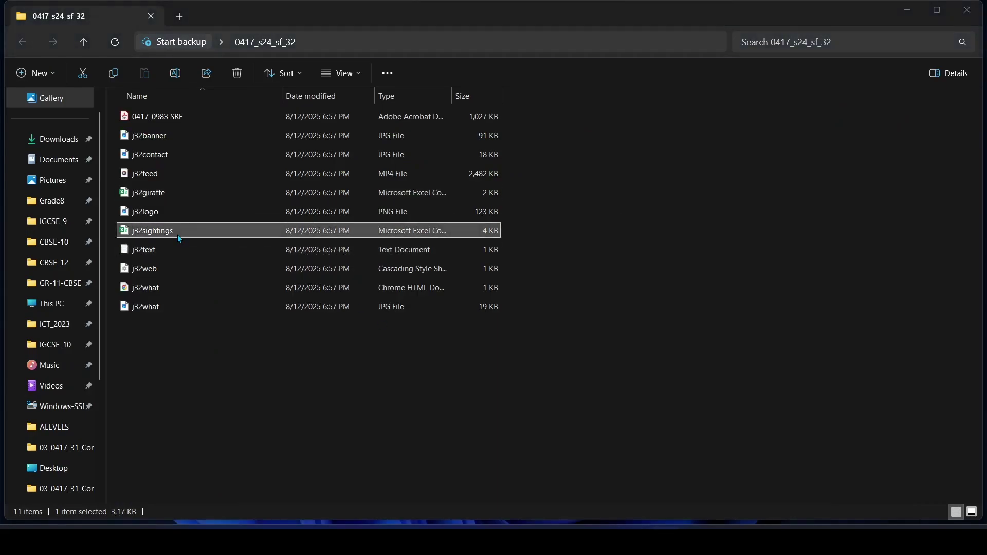
pyautogui.click(169, 234)
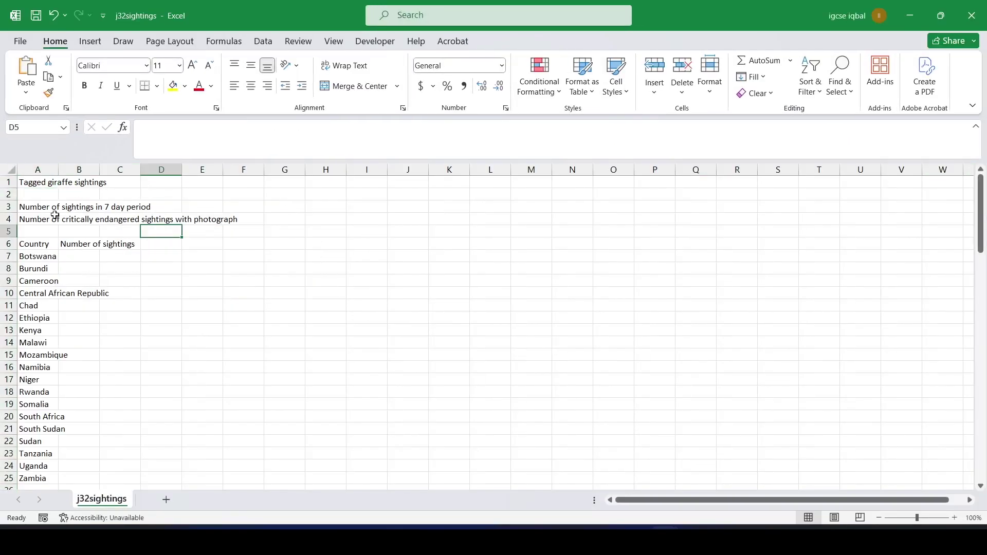
pyautogui.click(6, 174)
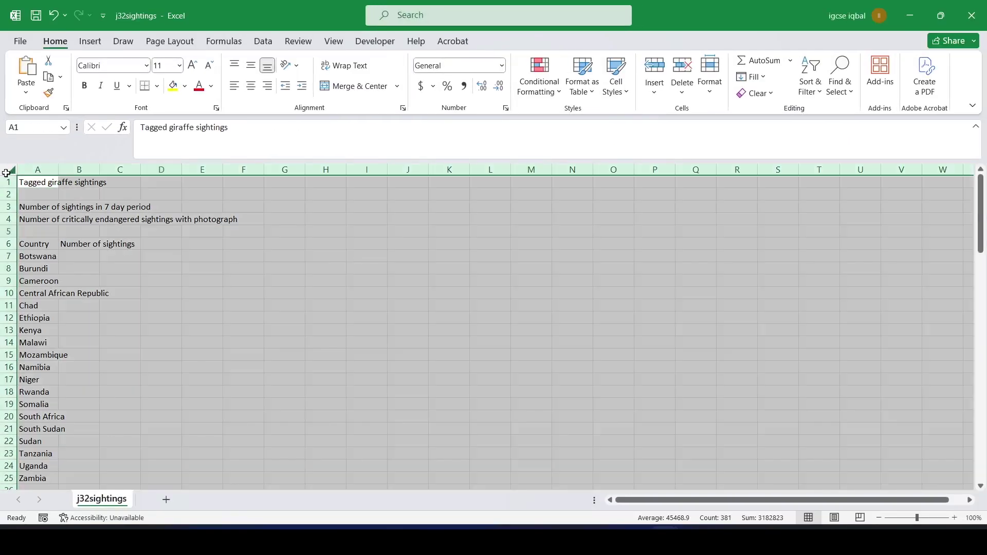
pyautogui.doubleClick(58, 170)
pyautogui.click(293, 355)
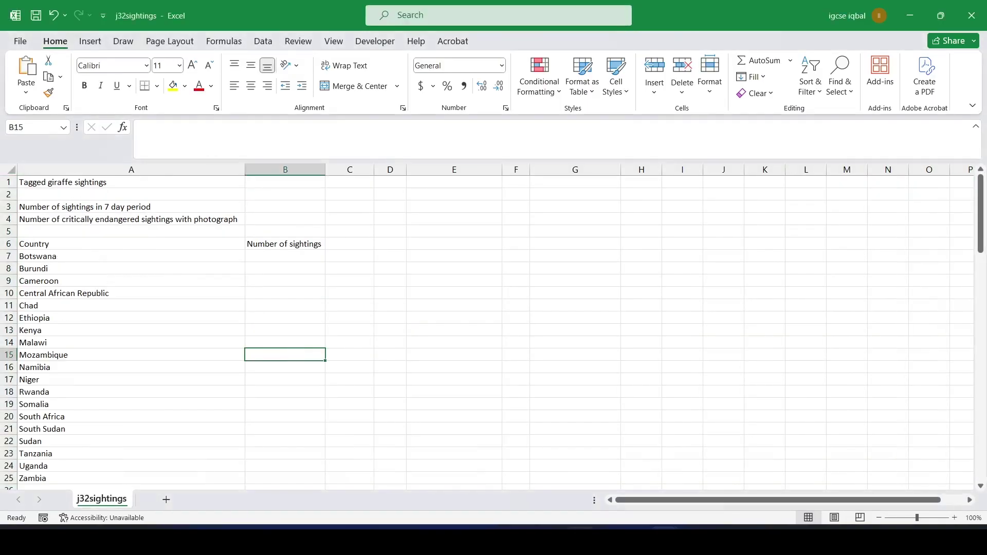
# Step: Switch to the exam paper in Acrobat, highlight "32sightings.csv" and "Save the" in question 1, and select the filename prefix "Giraffe_"
pyautogui.hotkey('alt', 'Tab')
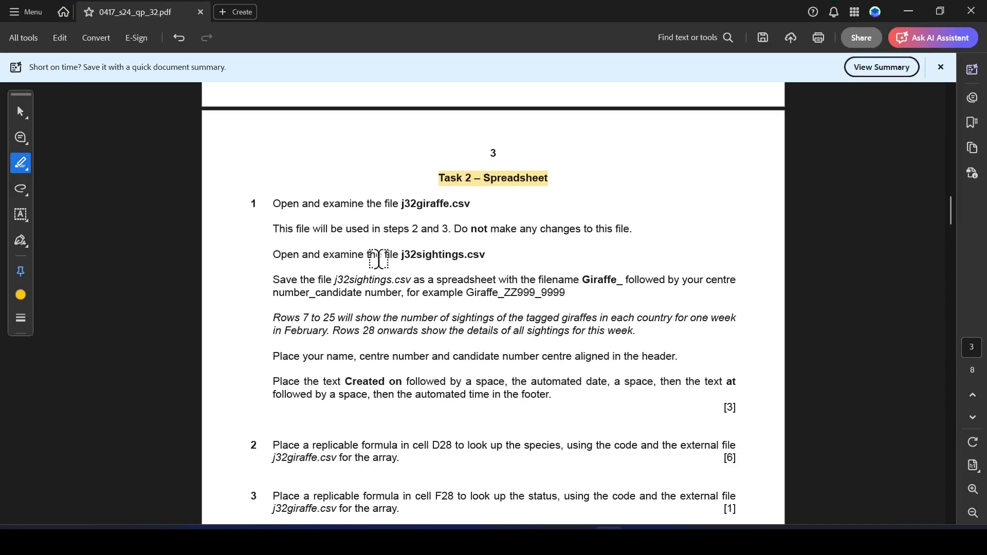
pyautogui.moveTo(404, 256); pyautogui.dragTo(485, 262)
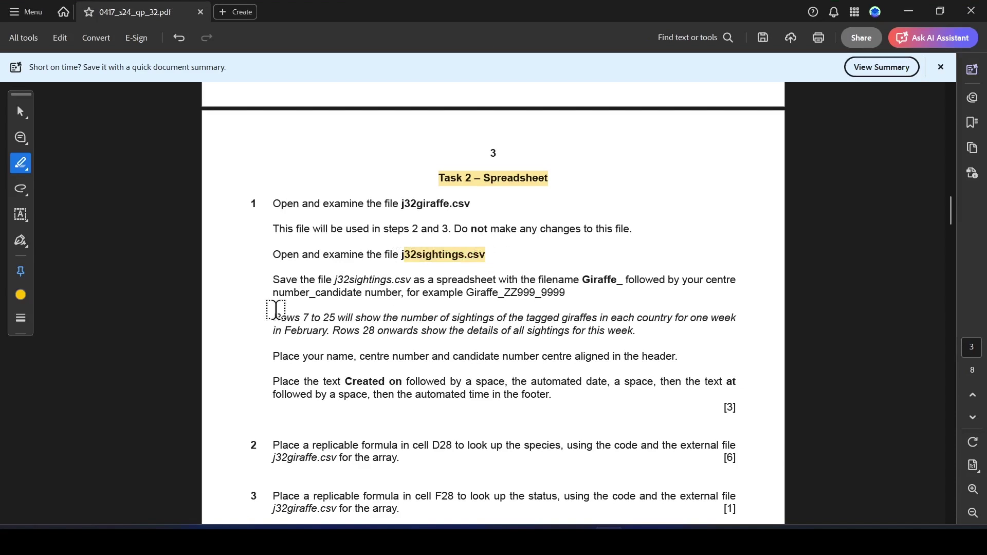
pyautogui.moveTo(273, 280); pyautogui.dragTo(315, 280)
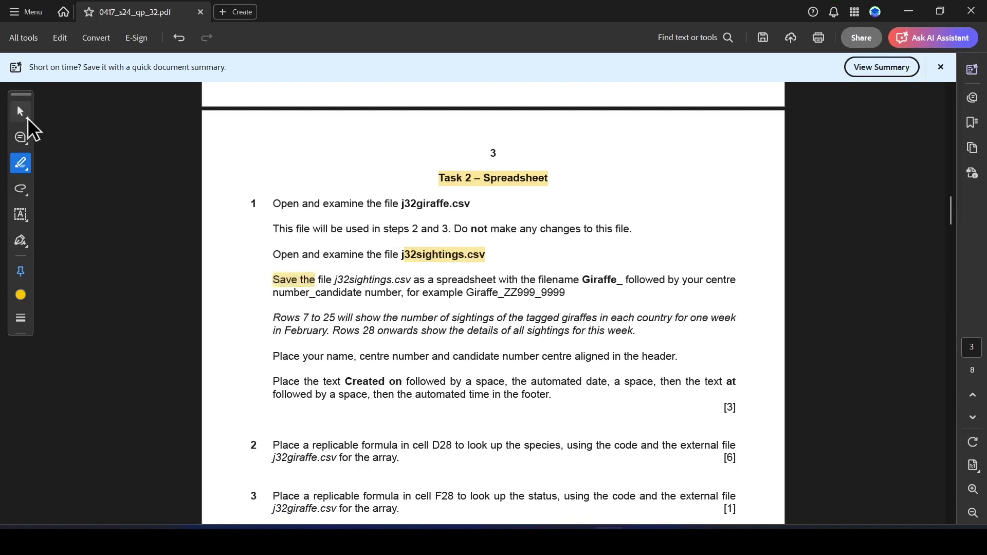
pyautogui.click(27, 118)
pyautogui.moveTo(583, 280); pyautogui.dragTo(624, 282)
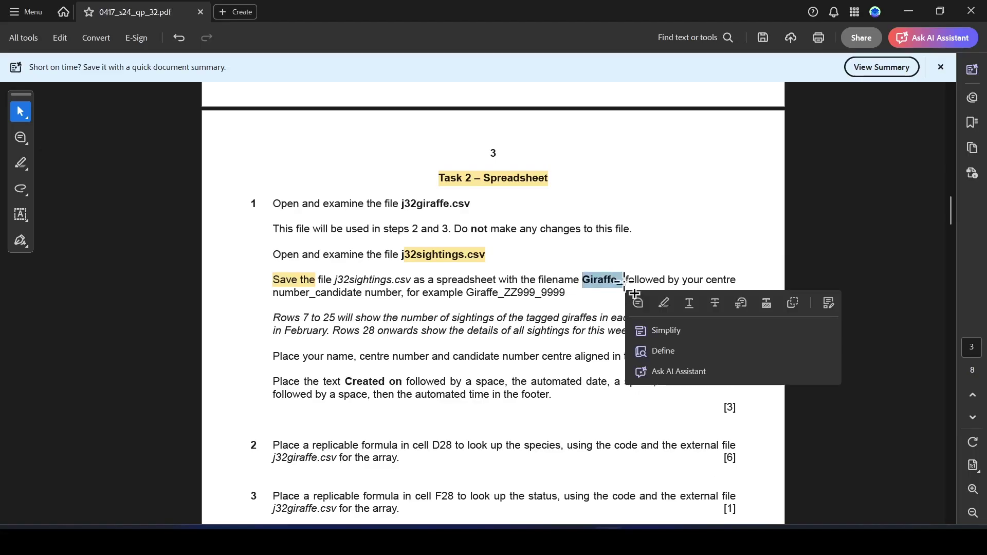
# Step: Switch to j32sightings in Excel and save it in the 0417_s24_sf_32 folder as an Excel Workbook named Giraffe_ABC_IN123_1234
pyautogui.moveTo(666, 540)
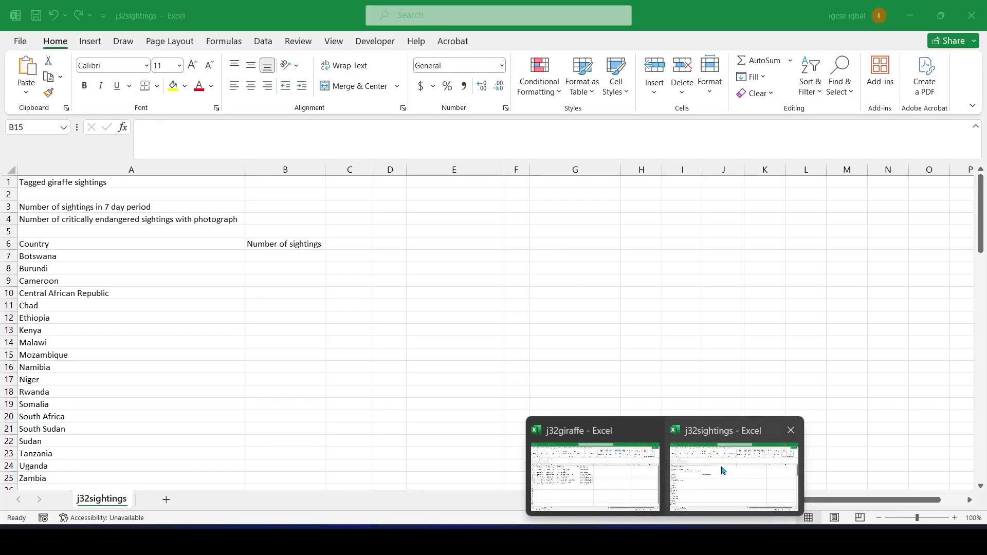
pyautogui.click(721, 469)
pyautogui.click(20, 42)
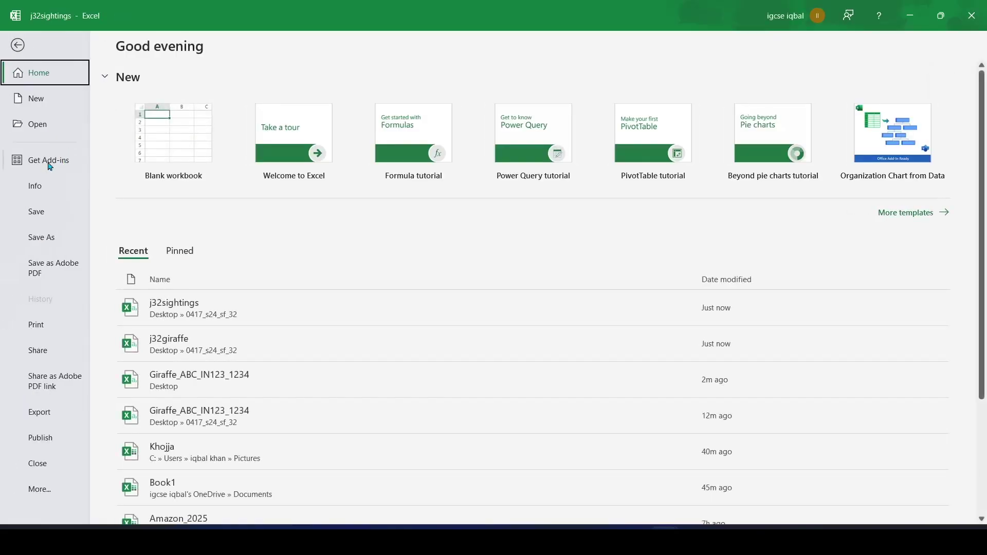
pyautogui.click(50, 238)
pyautogui.click(171, 258)
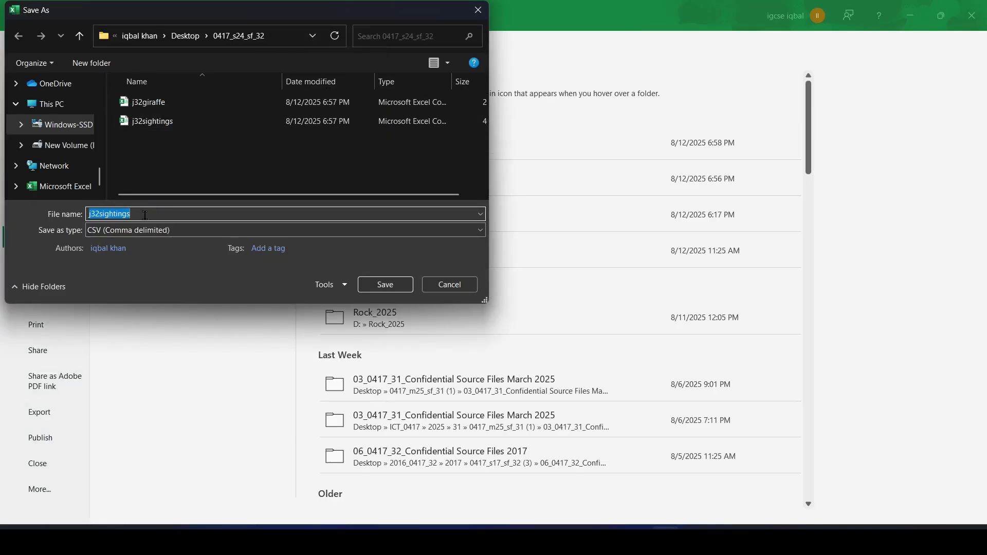
pyautogui.write('Giraffe_ABC_IN123_1234')
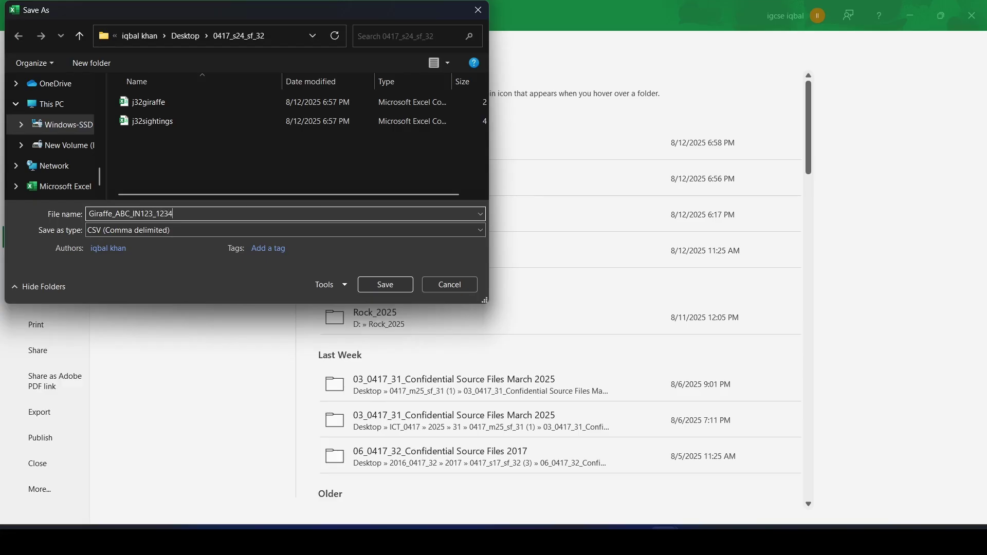
pyautogui.click(252, 230)
pyautogui.click(128, 242)
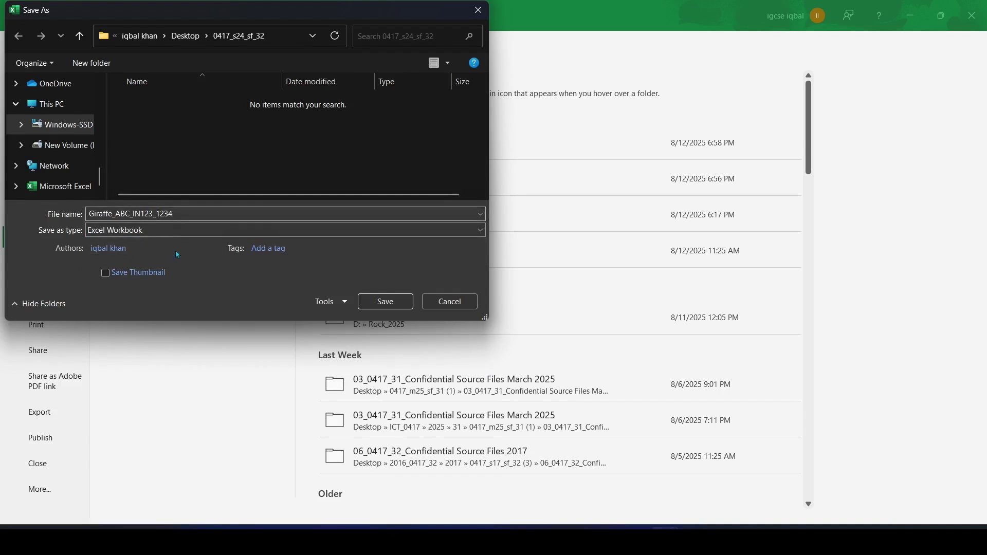
pyautogui.click(390, 301)
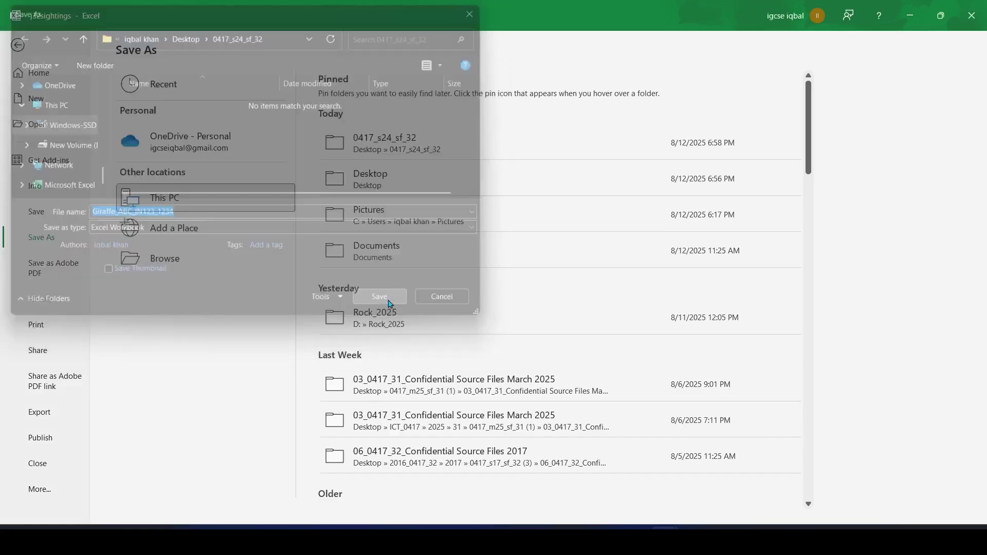
# Step: Return to the exam paper in Acrobat and highlight "Rows 7 to 25 will" in question 1
pyautogui.hotkey('alt', 'Tab')
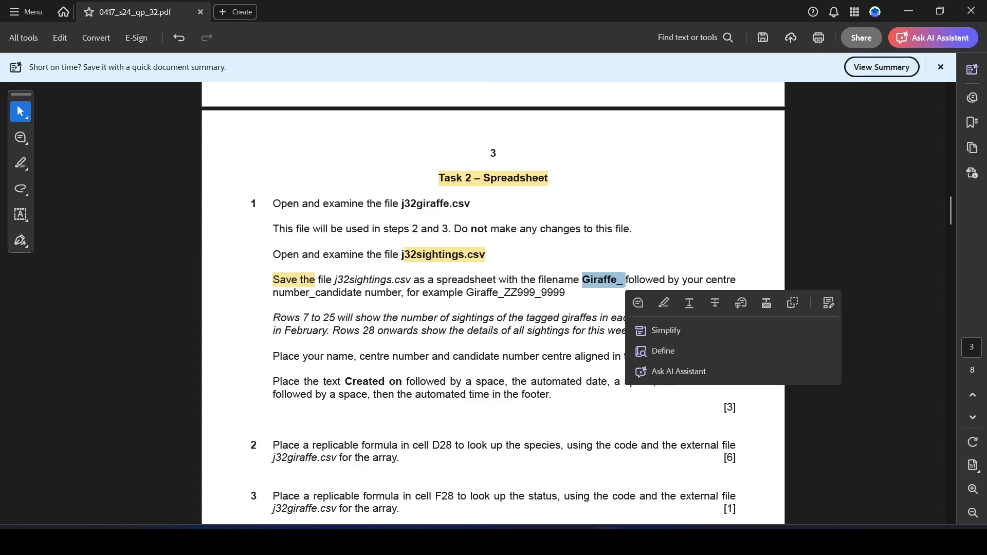
pyautogui.click(322, 310)
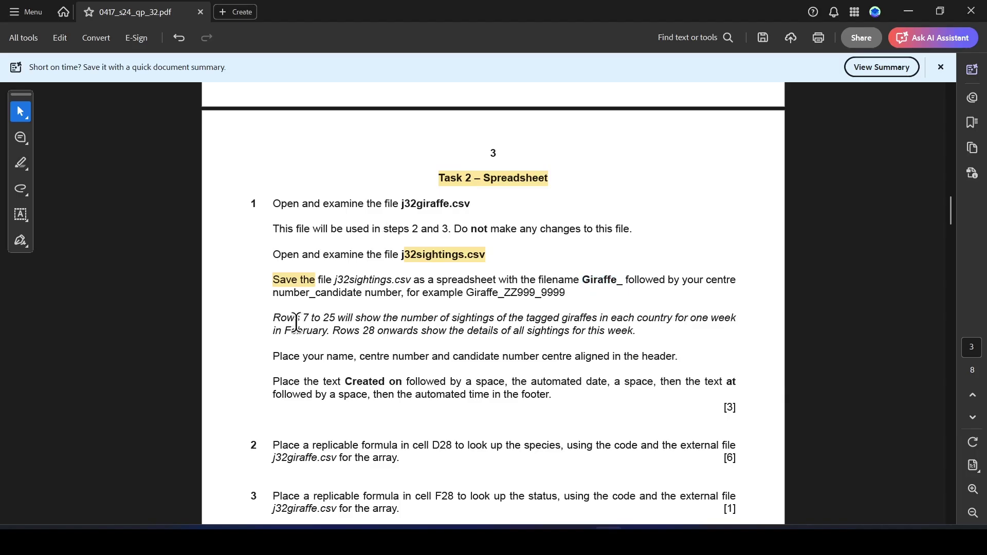
pyautogui.moveTo(273, 317); pyautogui.dragTo(336, 318)
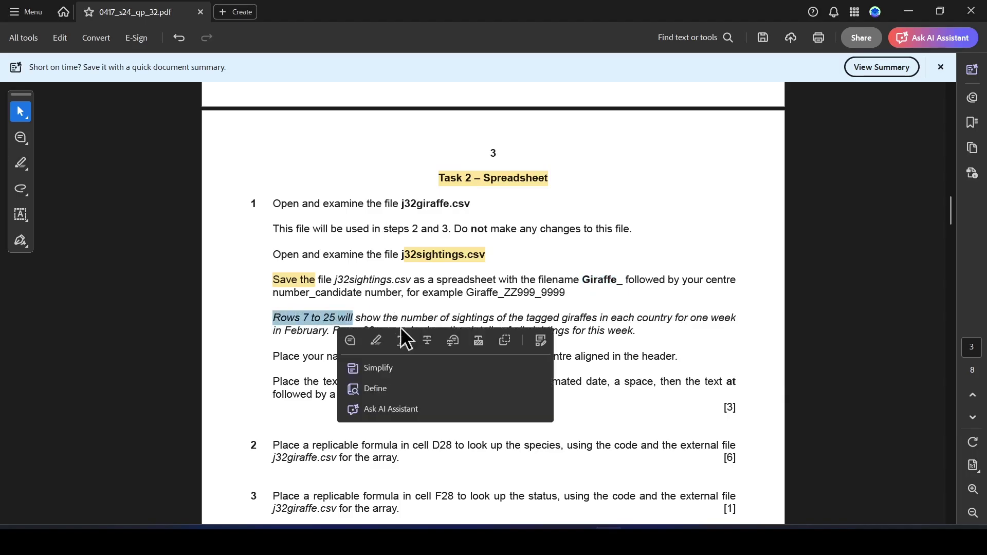
pyautogui.click(375, 345)
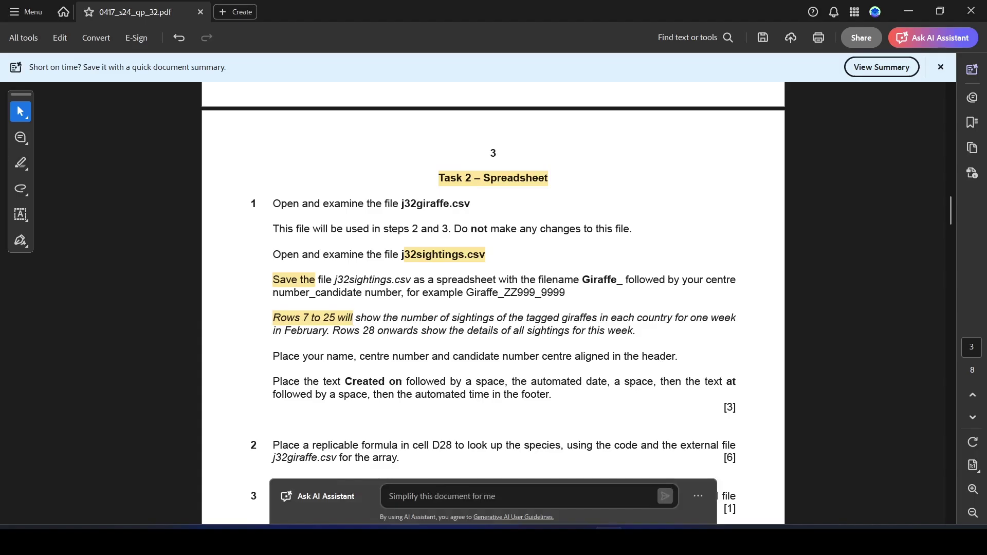
# Step: Check the country rows 7 to 25 and the sighting details from row 28 onwards in the Excel workbook against question 1's description
pyautogui.click(812, 432)
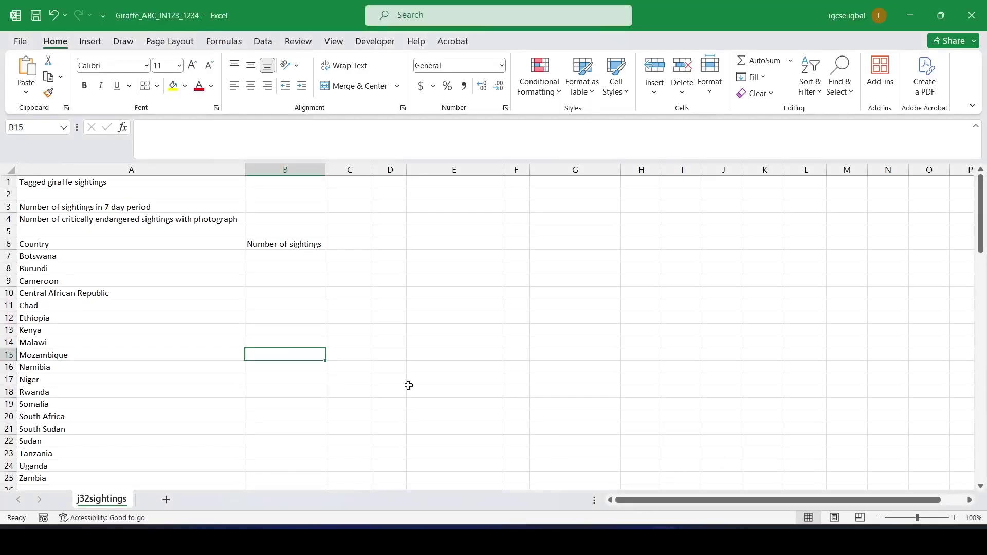
pyautogui.moveTo(979, 222); pyautogui.dragTo(968, 292)
pyautogui.moveTo(152, 246); pyautogui.dragTo(194, 468)
pyautogui.hotkey('alt', 'Tab')
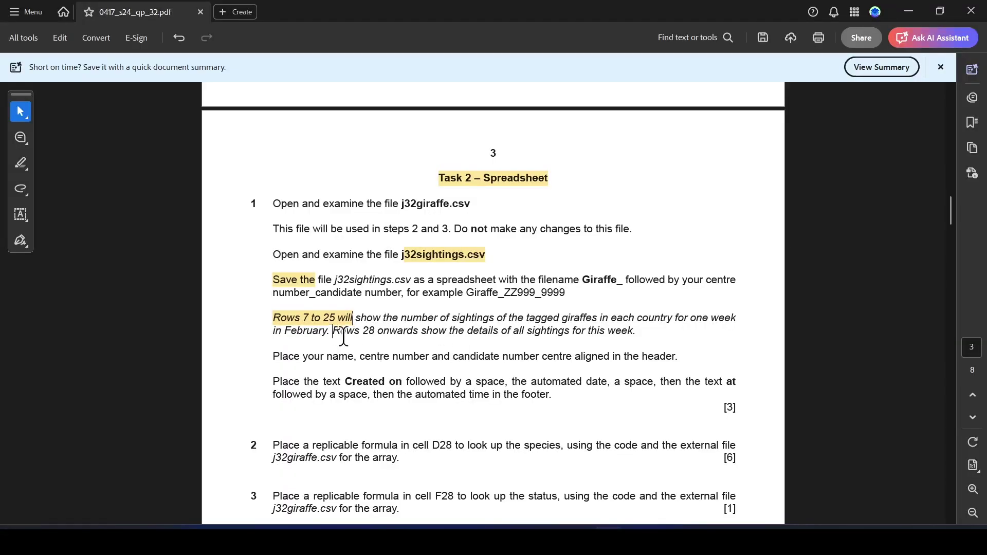
pyautogui.moveTo(365, 332); pyautogui.dragTo(627, 334)
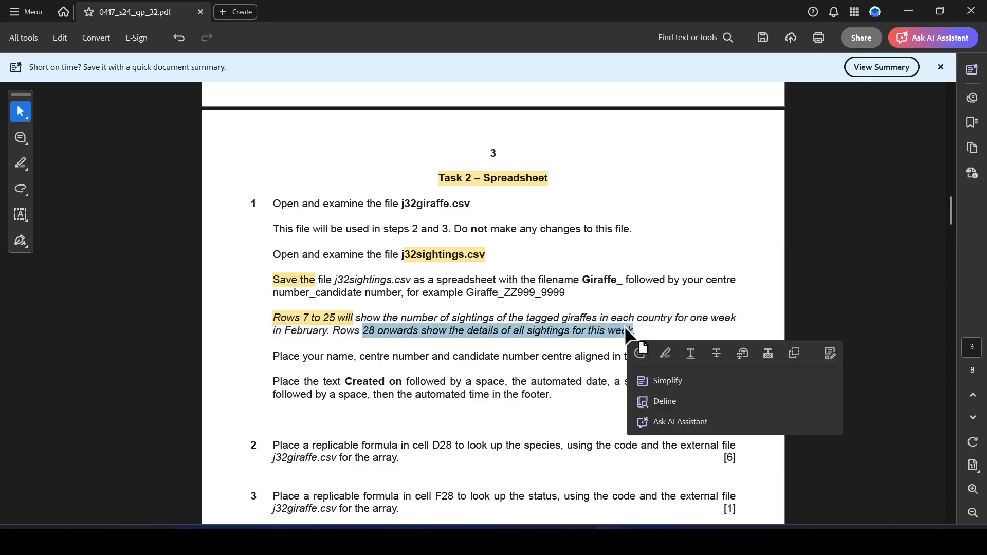
pyautogui.hotkey('alt', 'Tab')
pyautogui.moveTo(981, 429); pyautogui.dragTo(942, 245)
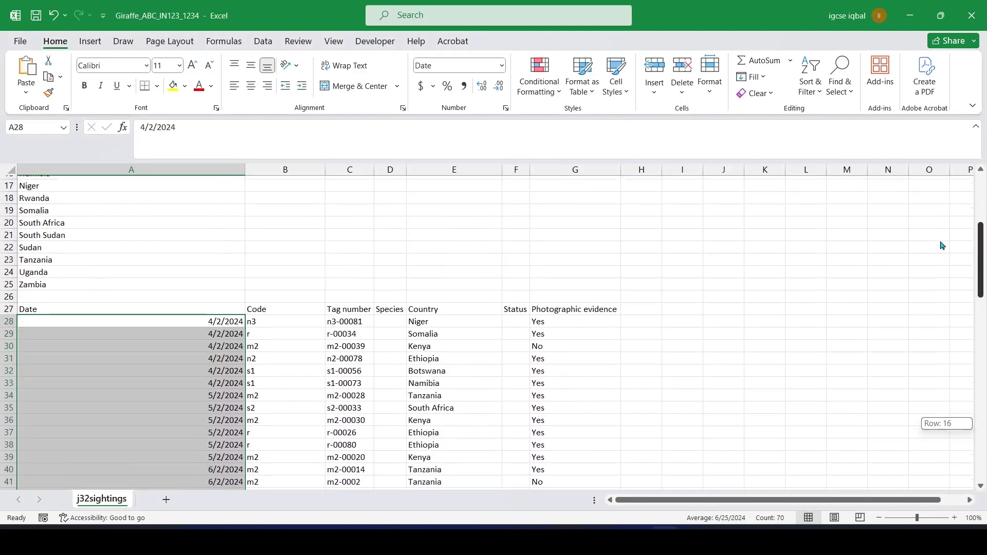
pyautogui.click(649, 396)
pyautogui.hotkey('alt', 'Tab')
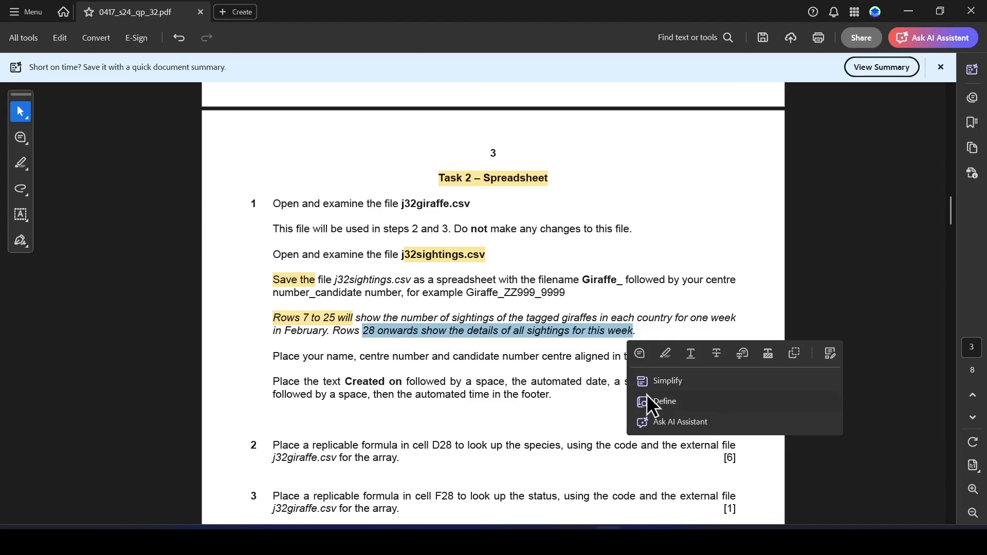
# Step: Highlight the question 1 instruction to place the name, centre number and candidate number centre aligned in the header
pyautogui.click(581, 330)
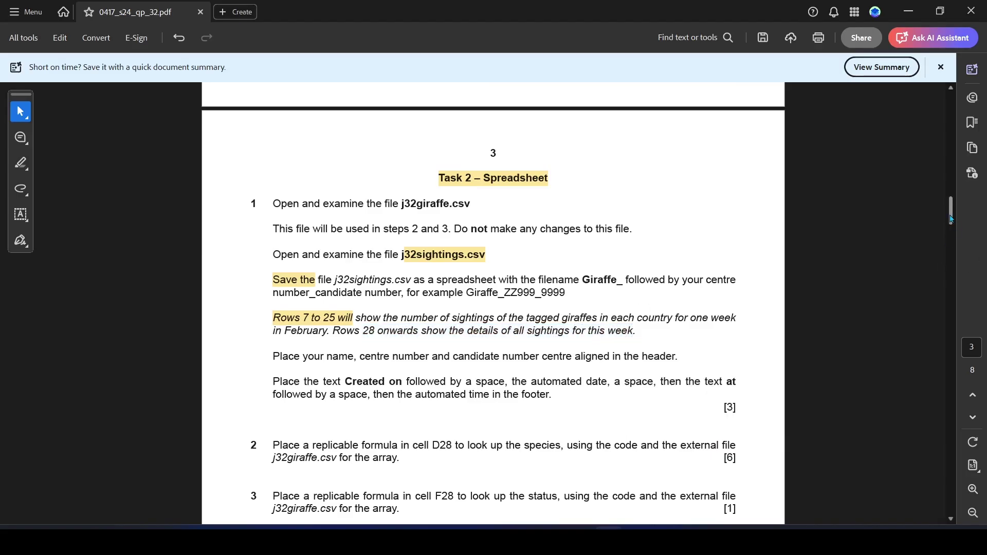
pyautogui.scroll(-3, 951, 219)
pyautogui.moveTo(269, 206); pyautogui.dragTo(680, 203)
pyautogui.click(720, 225)
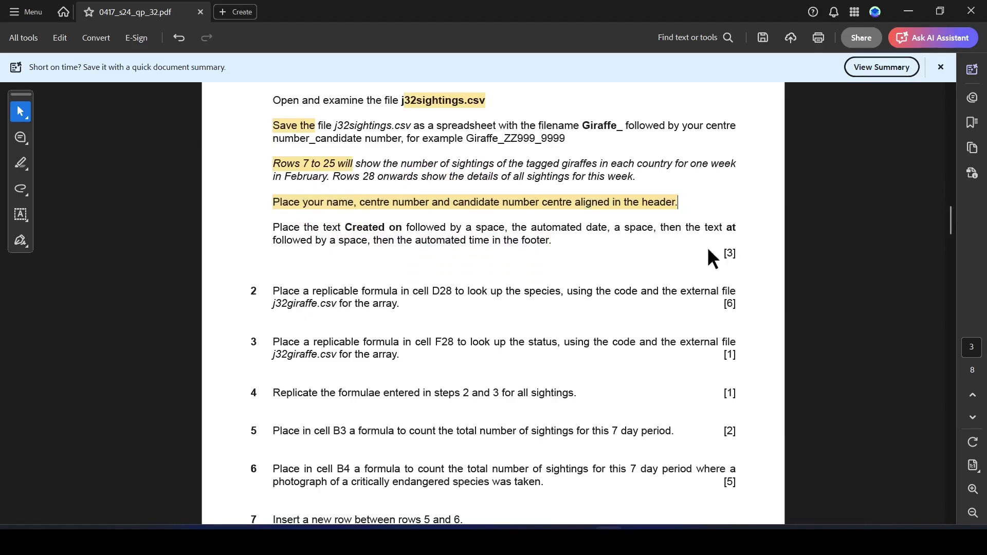
# Step: Switch to the Giraffe workbook in Excel and enter the name, centre number and candidate number from its filename, joined by underscores, in the centre header
pyautogui.moveTo(663, 524)
pyautogui.click(707, 472)
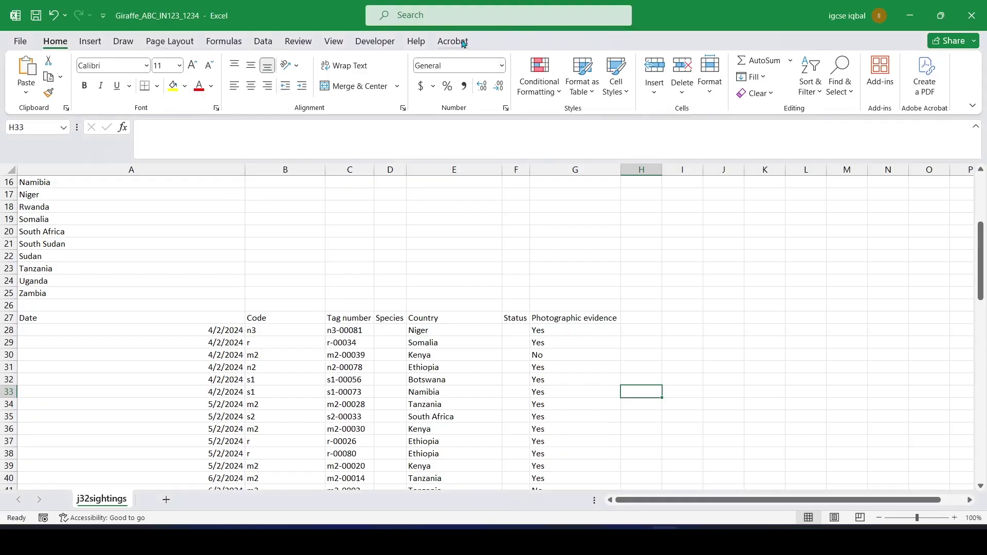
pyautogui.click(93, 42)
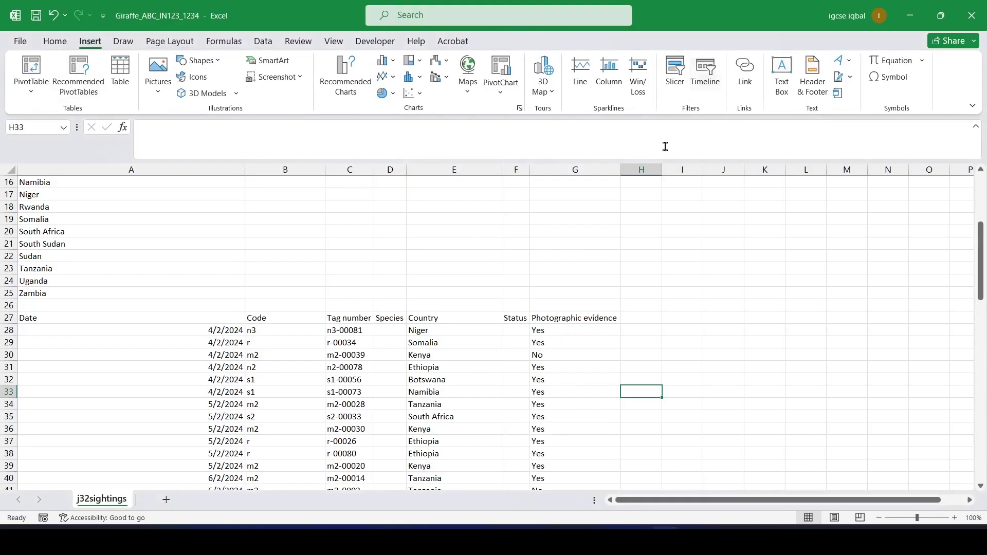
pyautogui.click(817, 67)
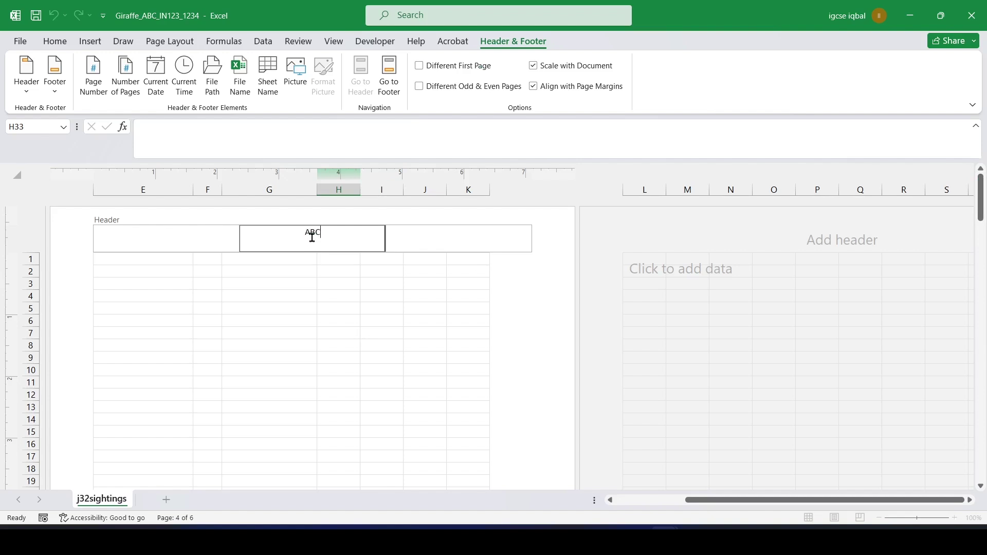
pyautogui.write('3')
pyautogui.press('capslock')
pyautogui.write('IN123_')
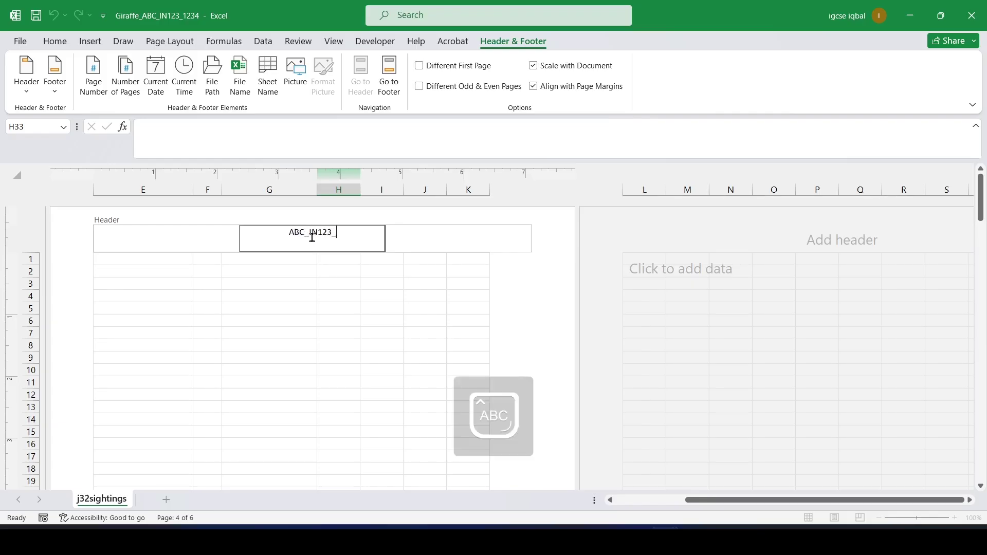
pyautogui.write('1234')
pyautogui.click(355, 294)
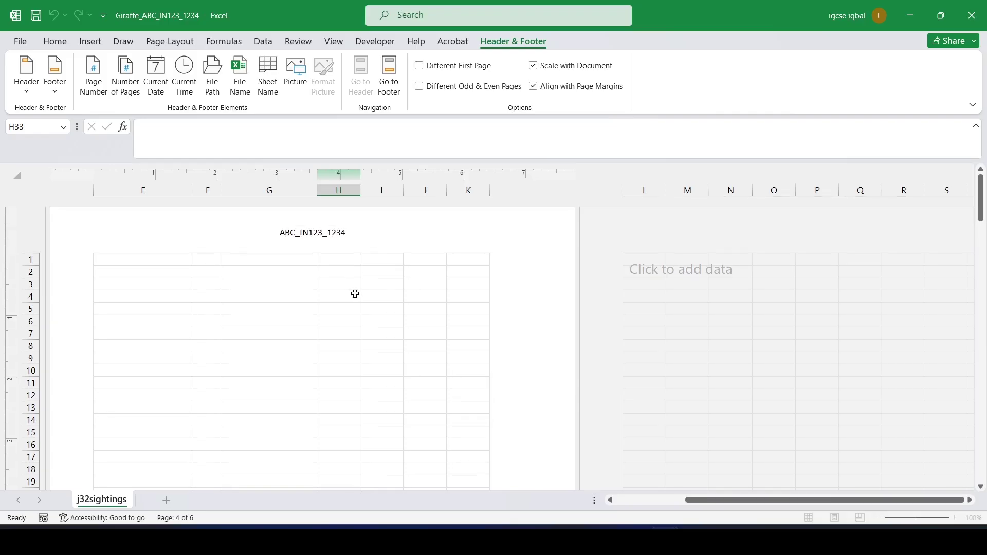
# Step: Return to the exam paper in Acrobat, check the "Created on" footer instruction in question 1 and highlight "footer."
pyautogui.hotkey('alt', 'Tab')
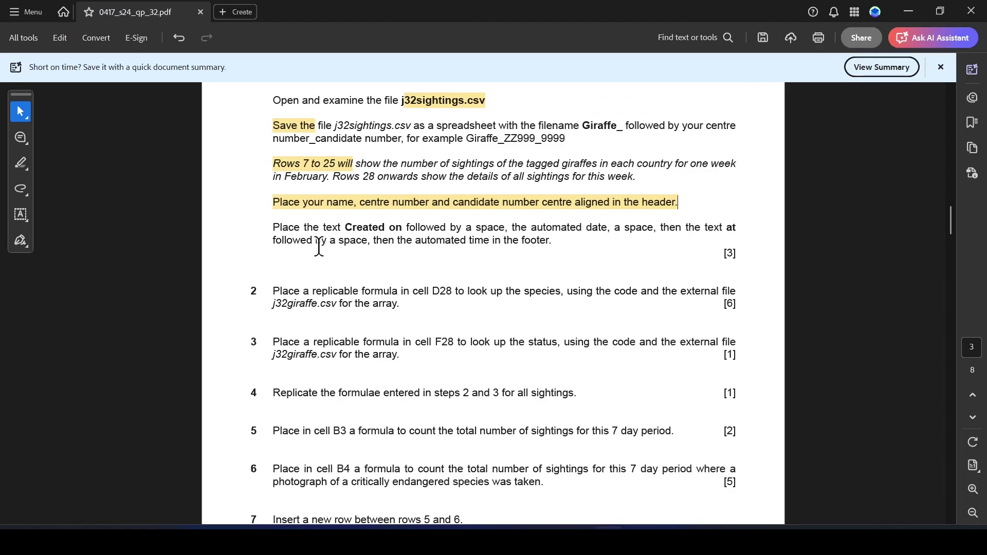
pyautogui.moveTo(346, 227); pyautogui.dragTo(403, 227)
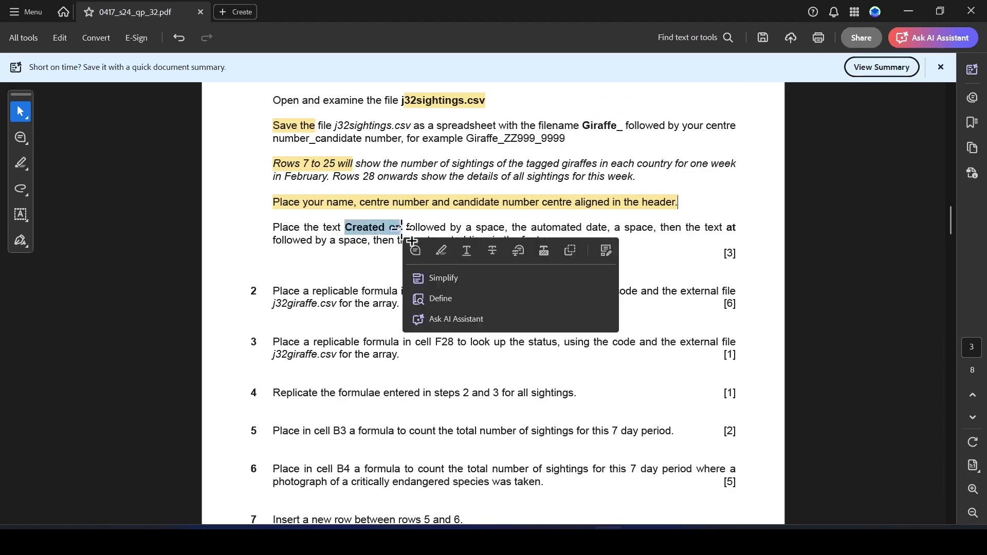
pyautogui.click(383, 265)
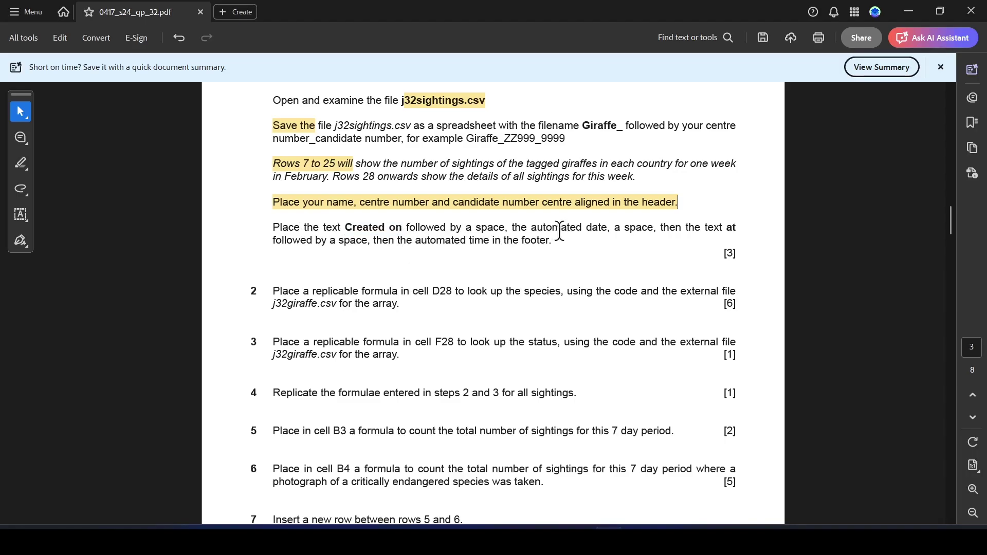
pyautogui.moveTo(522, 239); pyautogui.dragTo(555, 242)
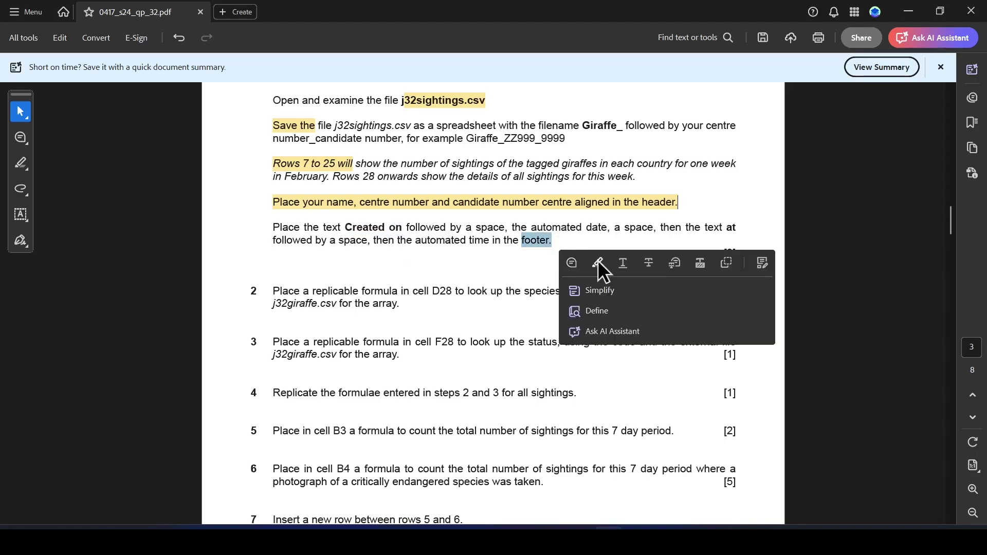
pyautogui.click(600, 263)
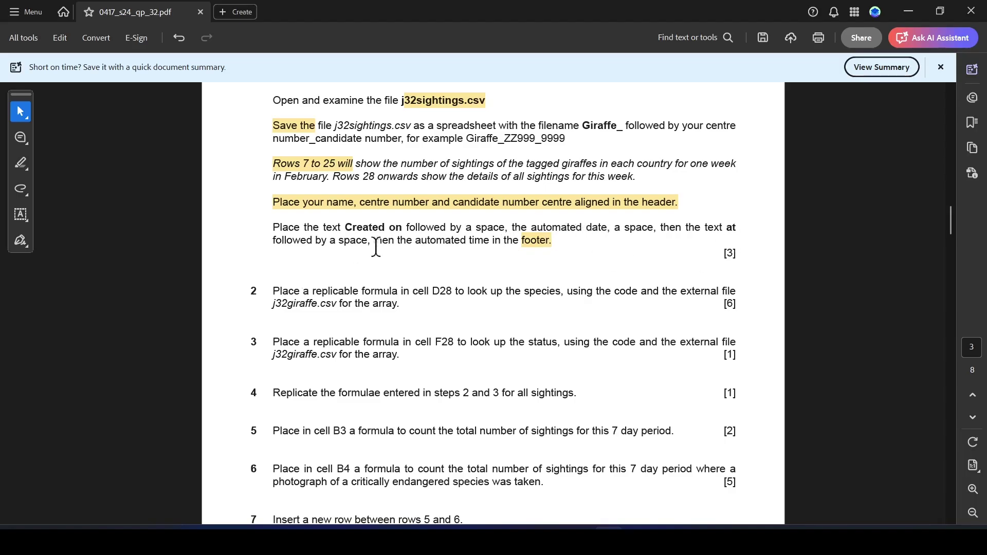
# Step: Switch to the Excel workbook and enter "Created on:" followed by the automatic current date in the right section of the page footer
pyautogui.hotkey('alt', 'Tab')
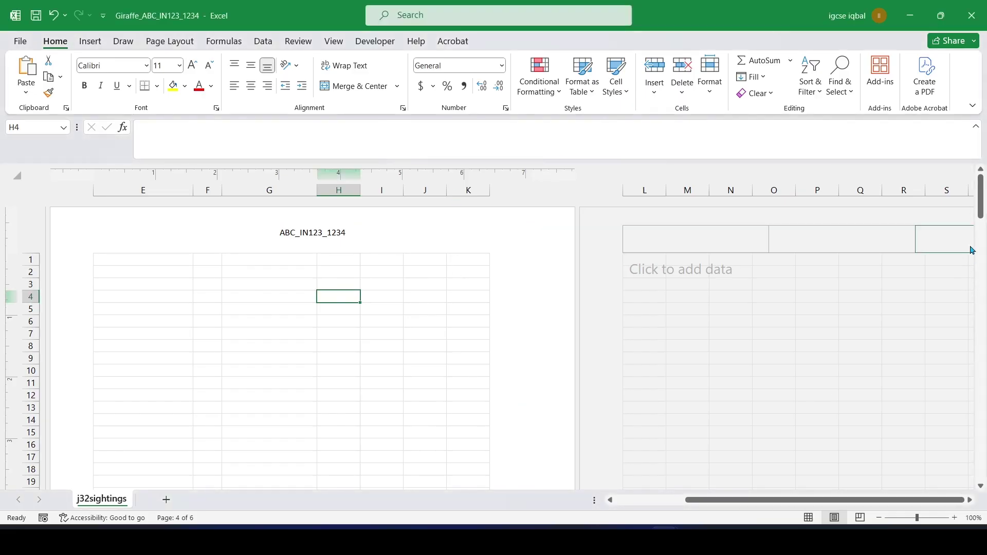
pyautogui.moveTo(981, 203); pyautogui.dragTo(983, 458)
pyautogui.click(473, 358)
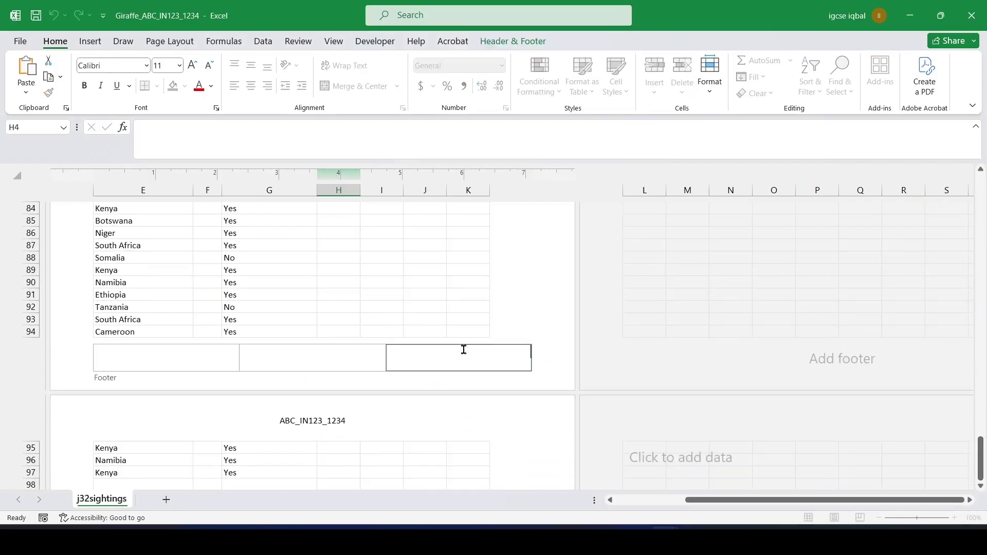
pyautogui.hotkey('alt', 'Tab')
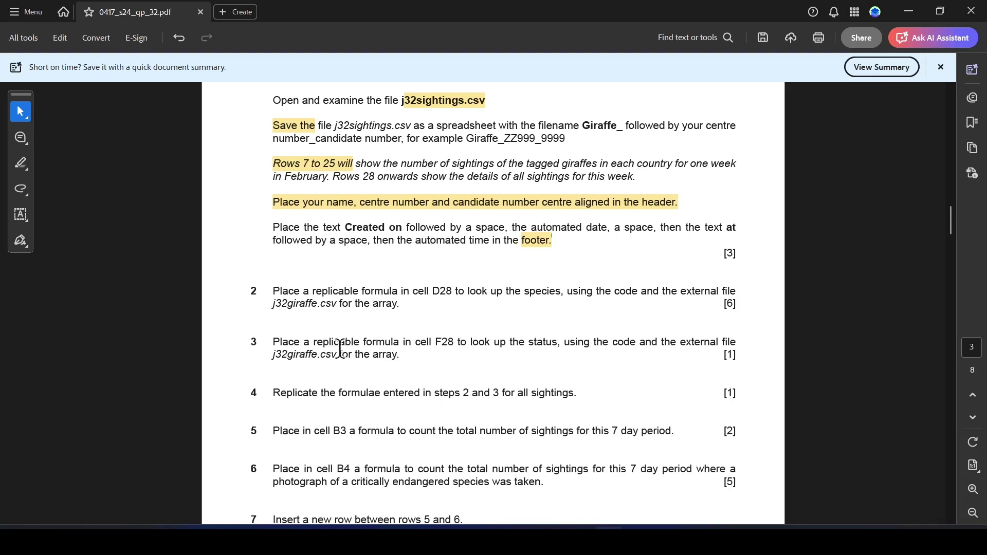
pyautogui.hotkey('alt', 'Tab')
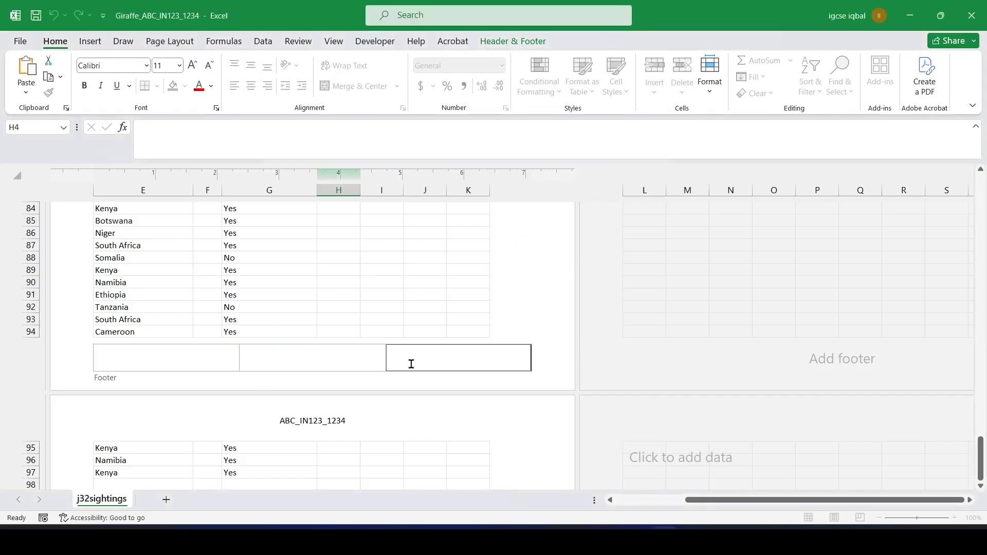
pyautogui.write('Created on:')
pyautogui.click(513, 41)
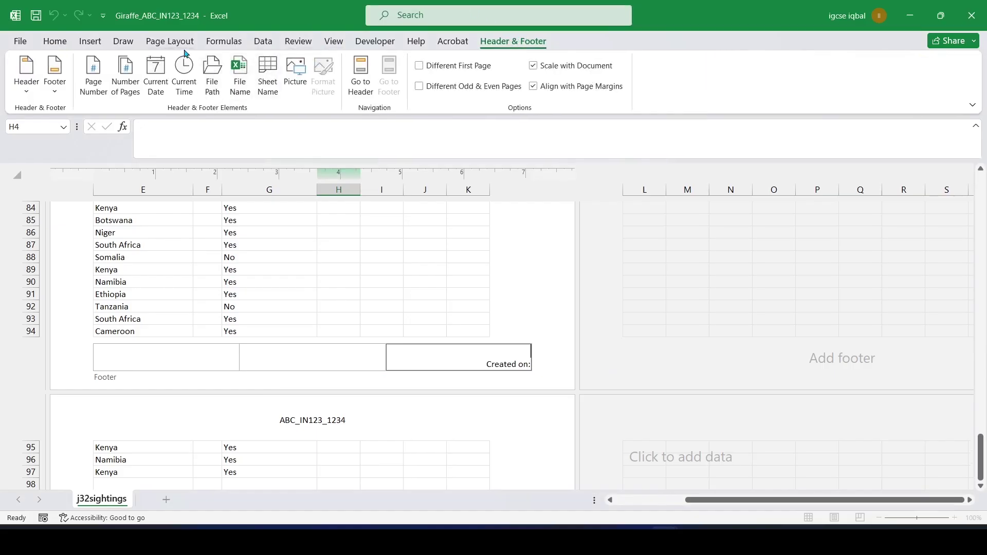
pyautogui.click(156, 77)
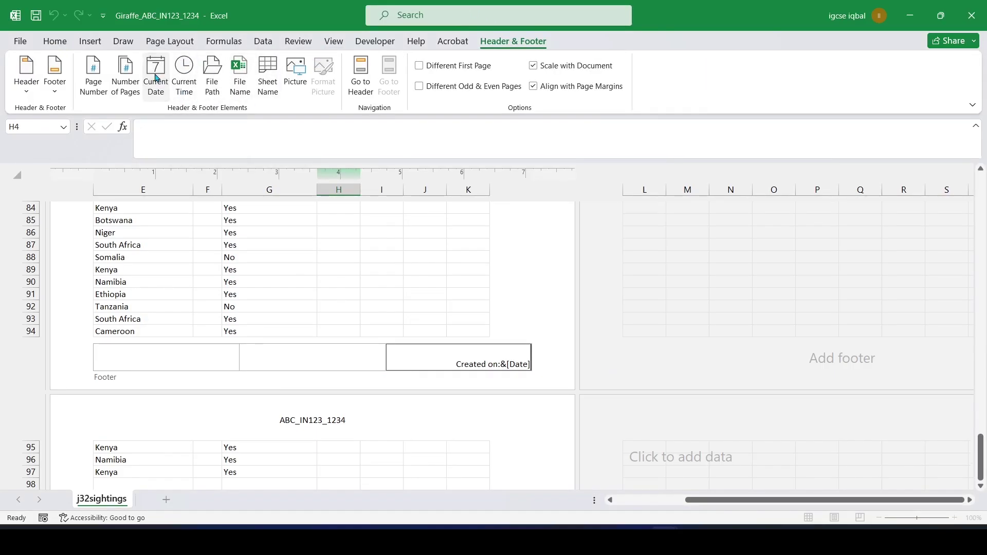
# Step: Check the footer wording in the exam paper, add " at " and the automatic current time after the footer date in Excel, and finish the footer
pyautogui.hotkey('alt', 'Tab')
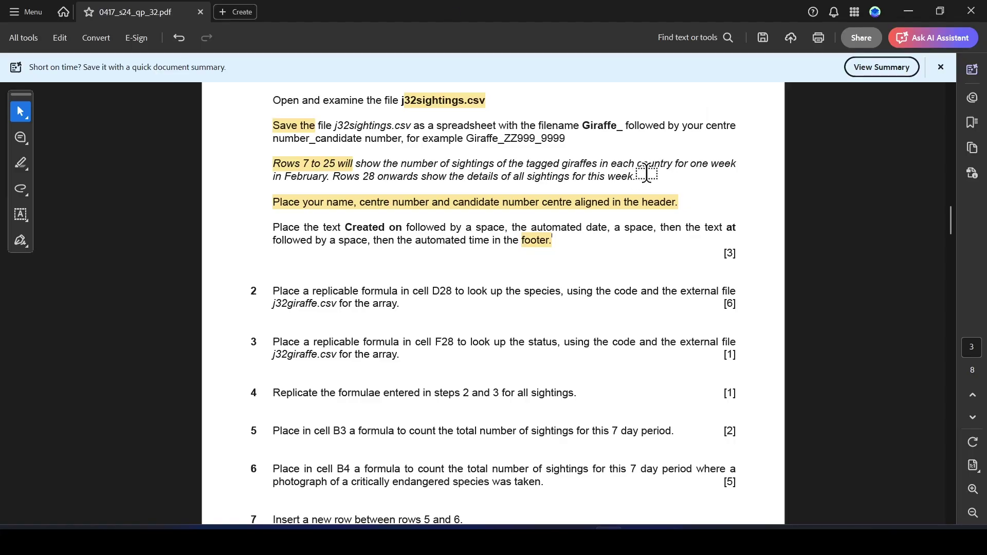
pyautogui.hotkey('alt', 'Tab')
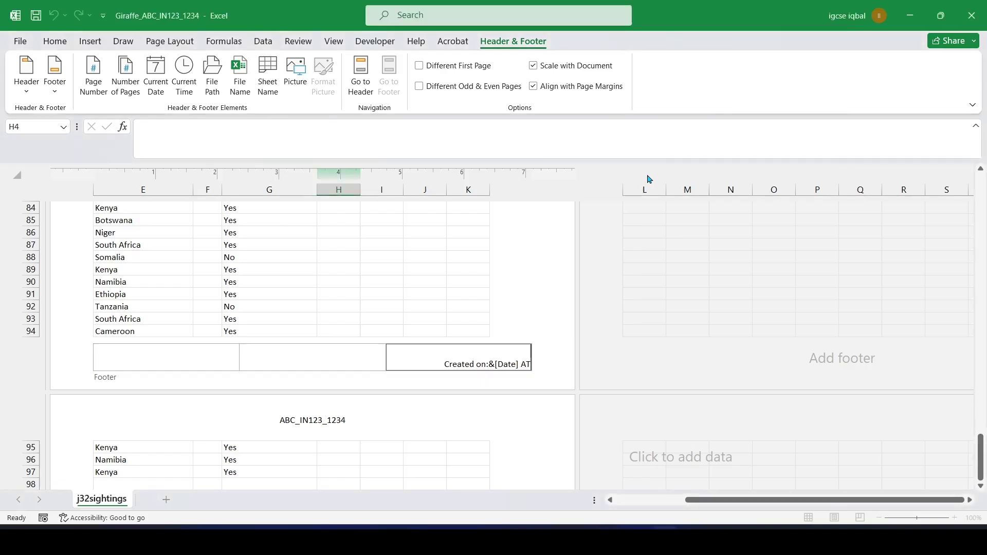
pyautogui.write('at')
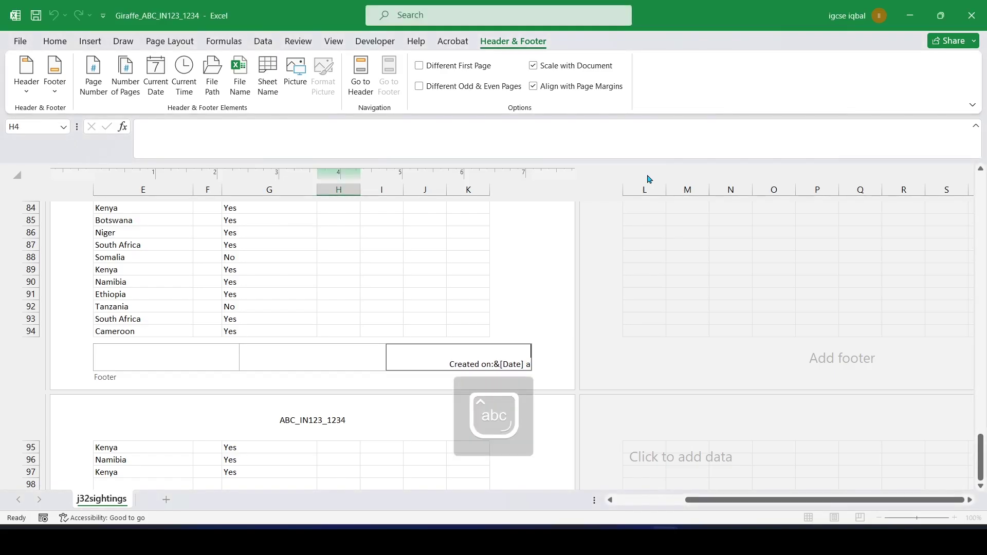
pyautogui.hotkey('alt', 'Tab')
pyautogui.hotkey('alt', 'Tab')
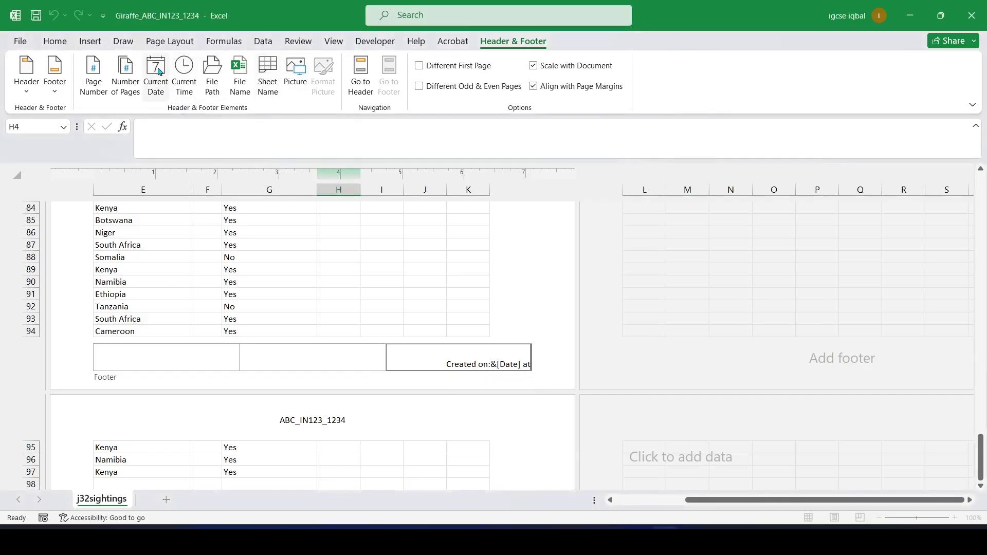
pyautogui.click(185, 73)
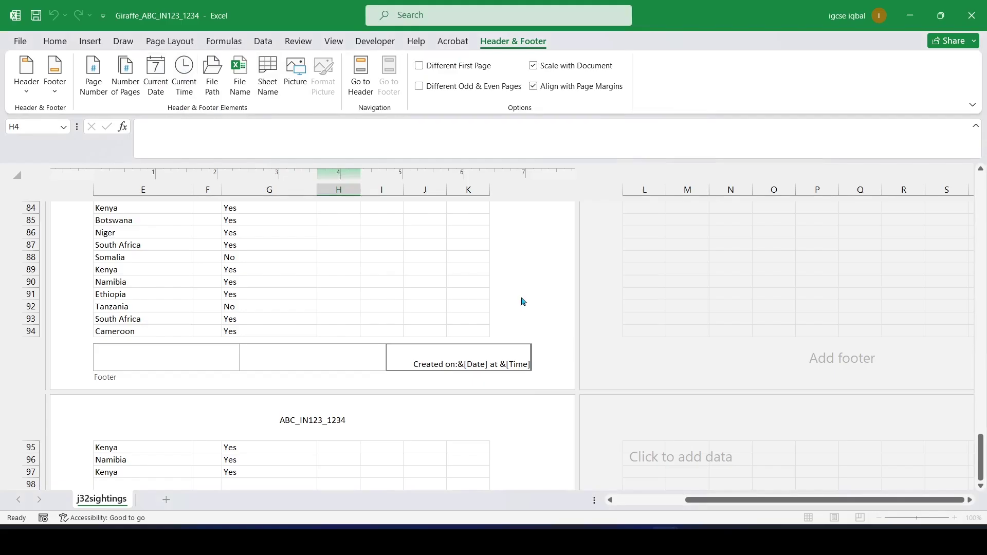
pyautogui.click(473, 319)
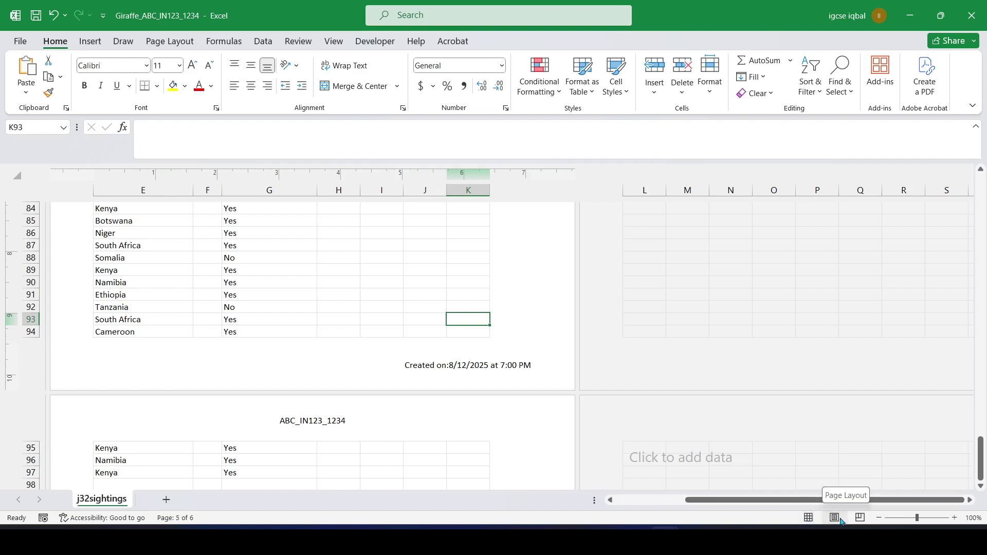
# Step: Switch the j32sightings worksheet back from Page Layout to Normal view
pyautogui.click(809, 517)
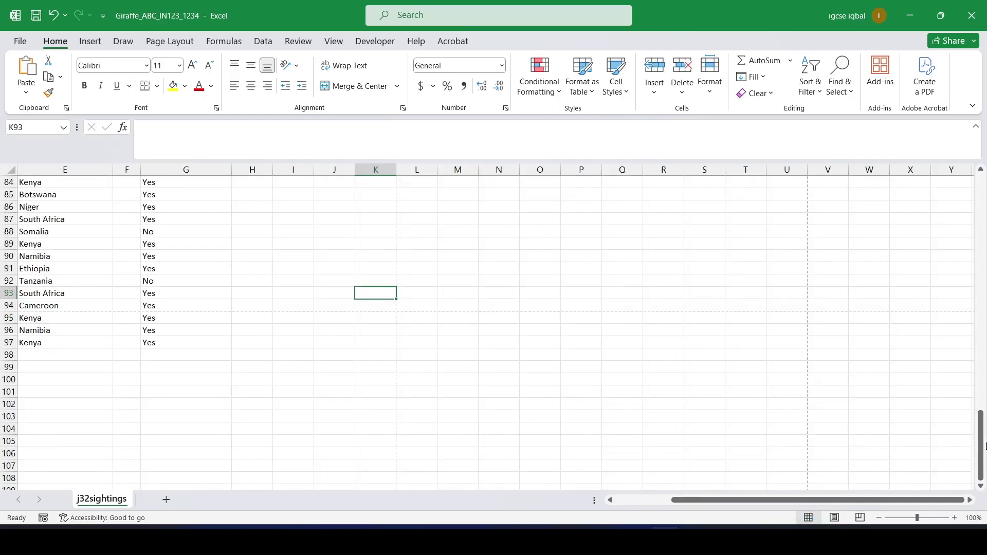
pyautogui.moveTo(980, 443); pyautogui.dragTo(969, 198)
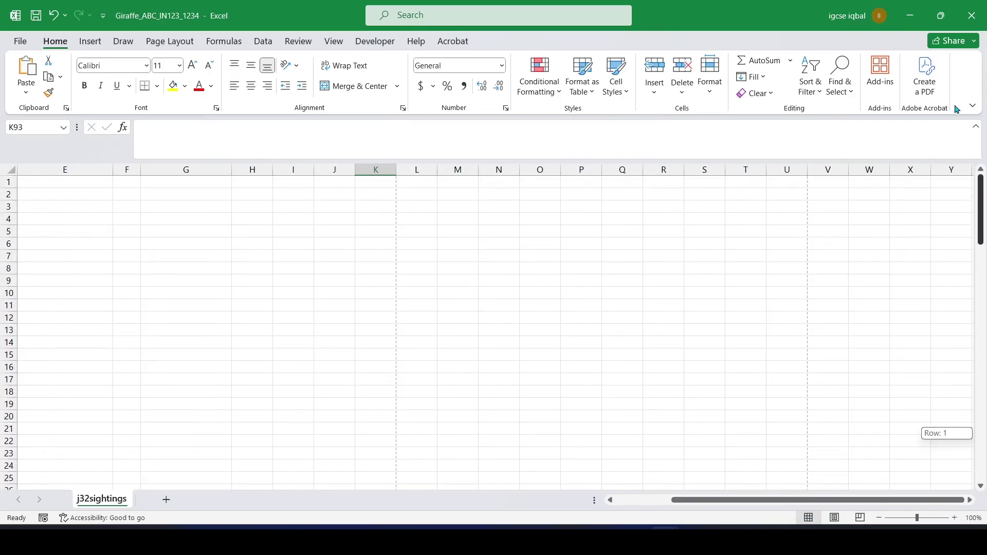
pyautogui.moveTo(705, 500); pyautogui.dragTo(595, 499)
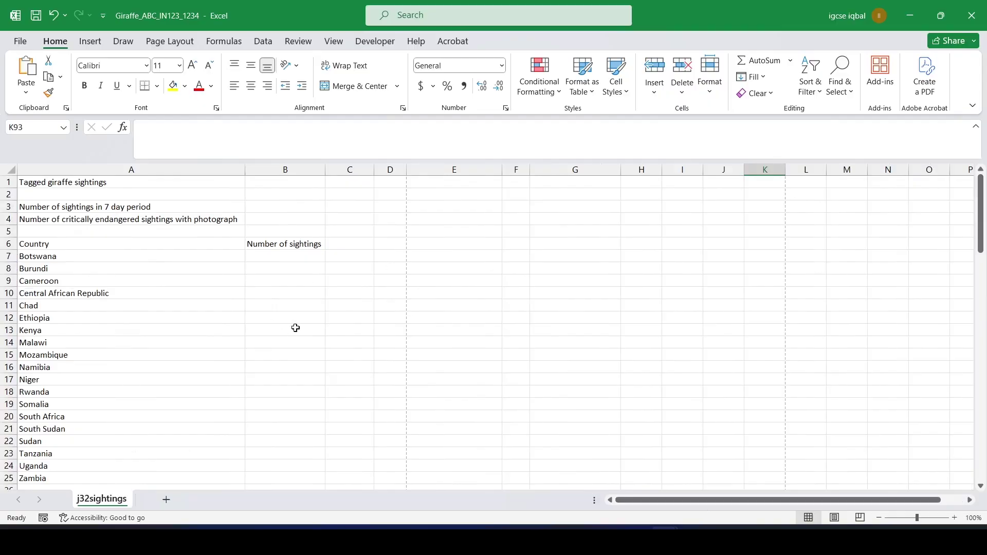
# Step: Switch to the exam paper in Acrobat and highlight "cell D28" and "look up" in question 2
pyautogui.hotkey('alt', 'Tab')
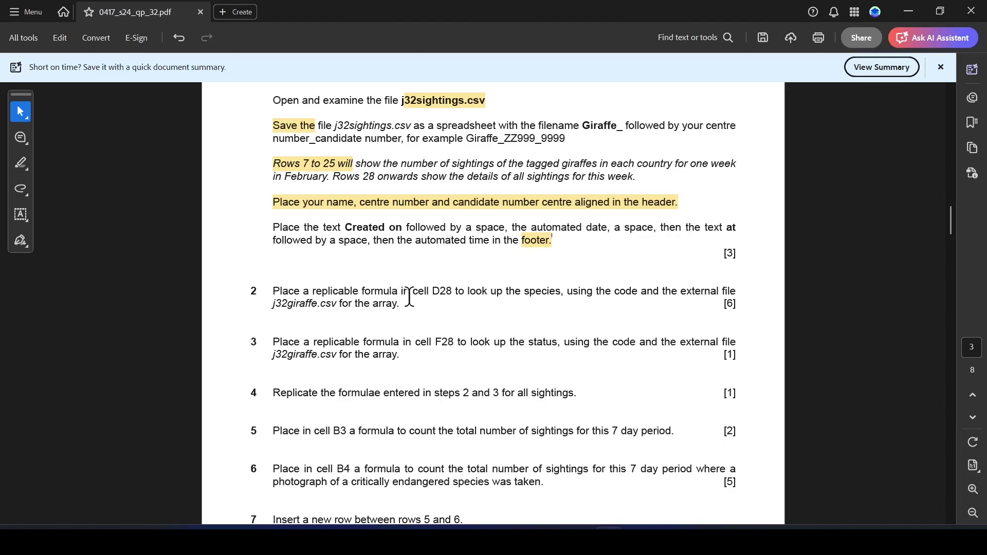
pyautogui.moveTo(412, 292); pyautogui.dragTo(440, 292)
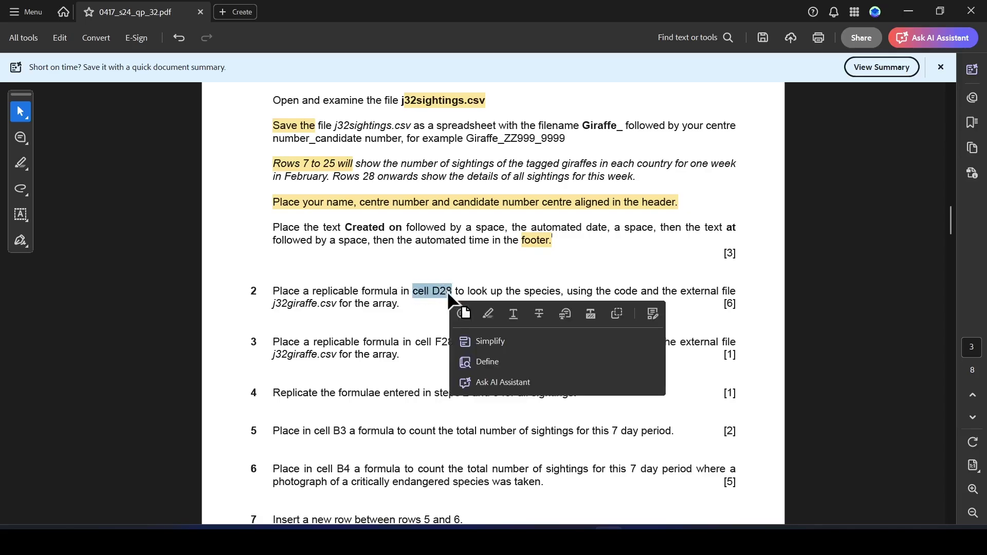
pyautogui.click(485, 316)
pyautogui.moveTo(468, 292); pyautogui.dragTo(503, 293)
pyautogui.click(539, 314)
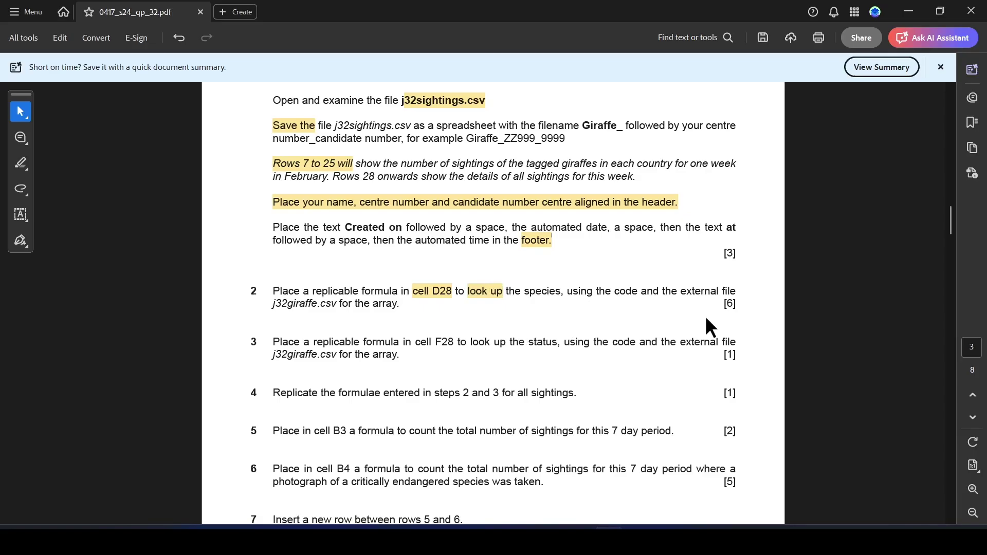
# Step: Return to the Excel workbook, widen the Species column D, and select cell D28
pyautogui.hotkey('alt', 'Tab')
pyautogui.moveTo(981, 219); pyautogui.dragTo(980, 283)
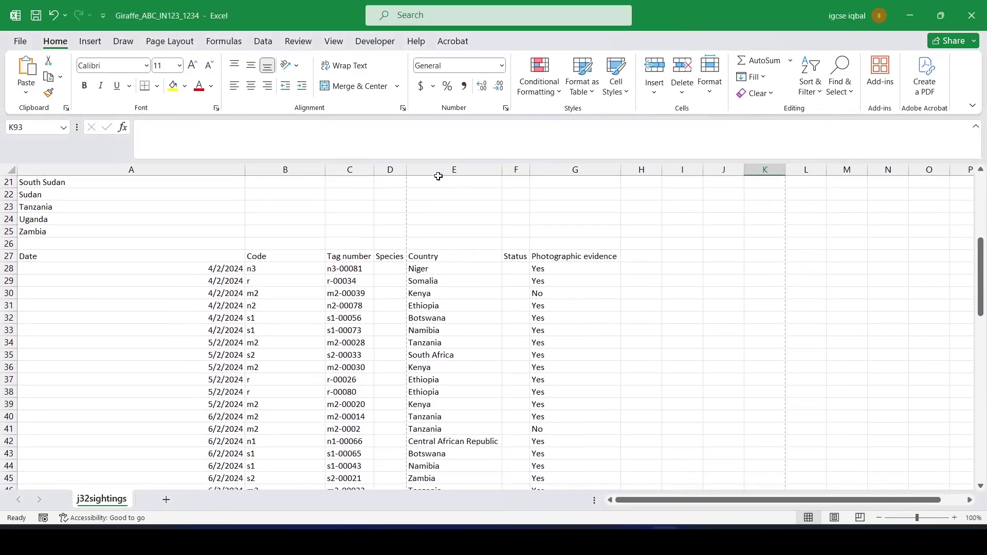
pyautogui.moveTo(406, 170); pyautogui.dragTo(467, 179)
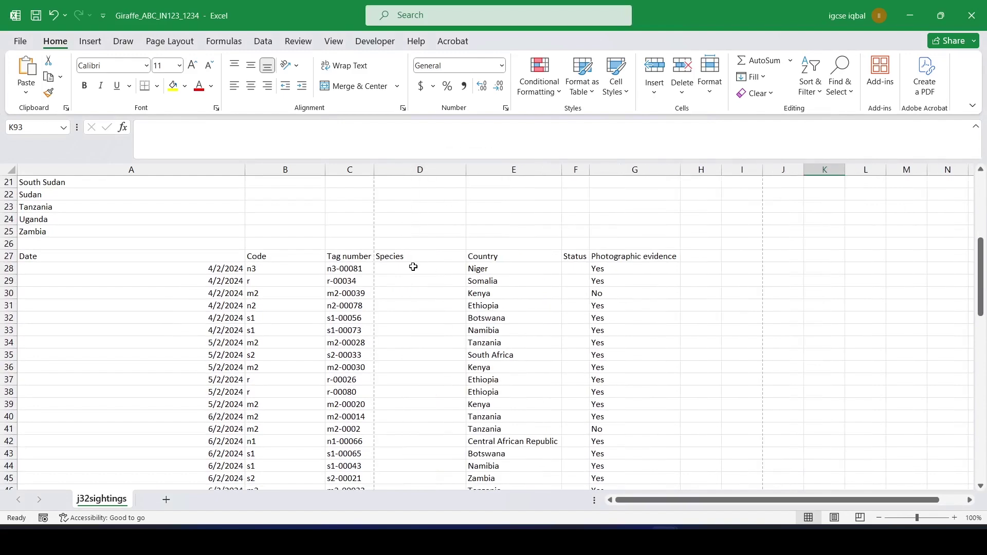
pyautogui.click(410, 267)
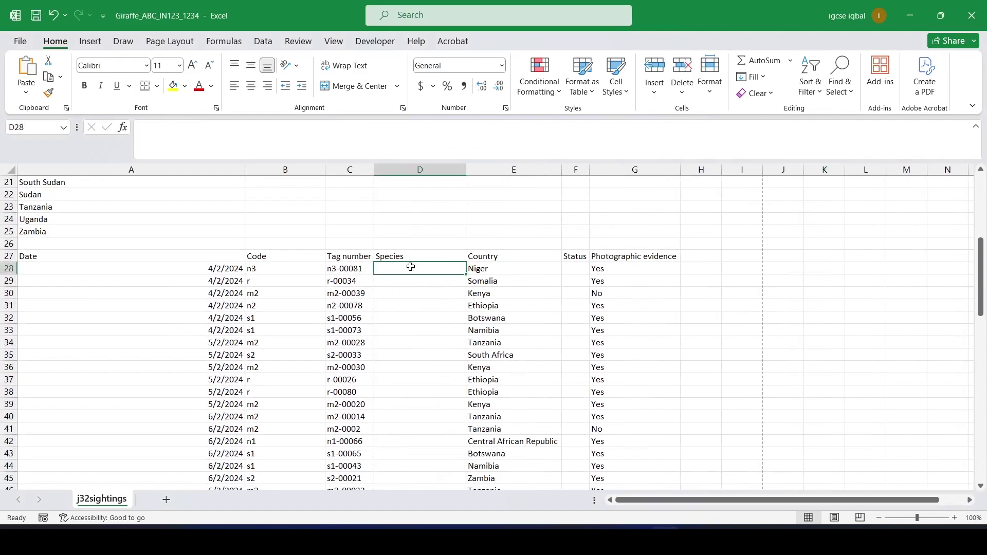
pyautogui.scroll(1, 411, 266)
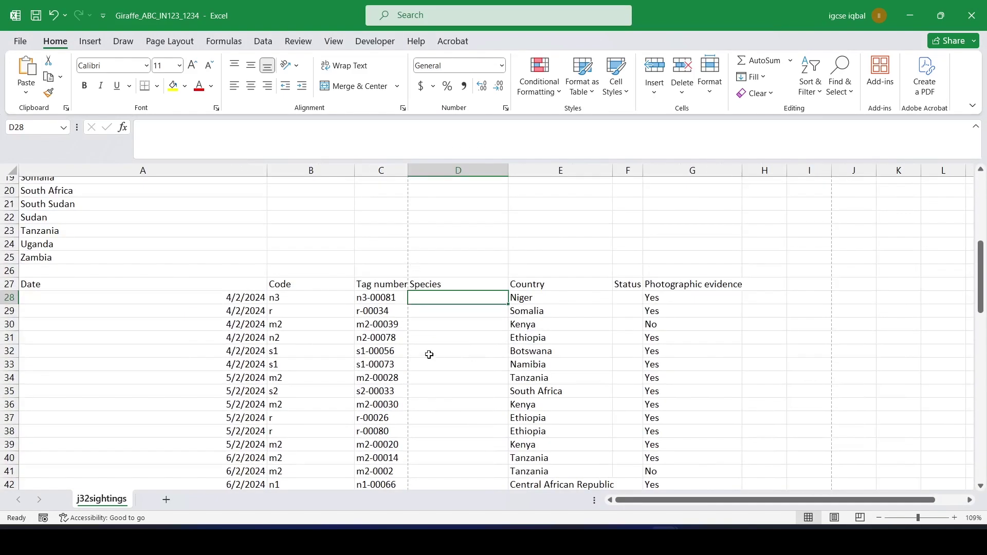
pyautogui.scroll(1, 449, 332)
pyautogui.scroll(1, 449, 331)
pyautogui.scroll(2, 442, 471)
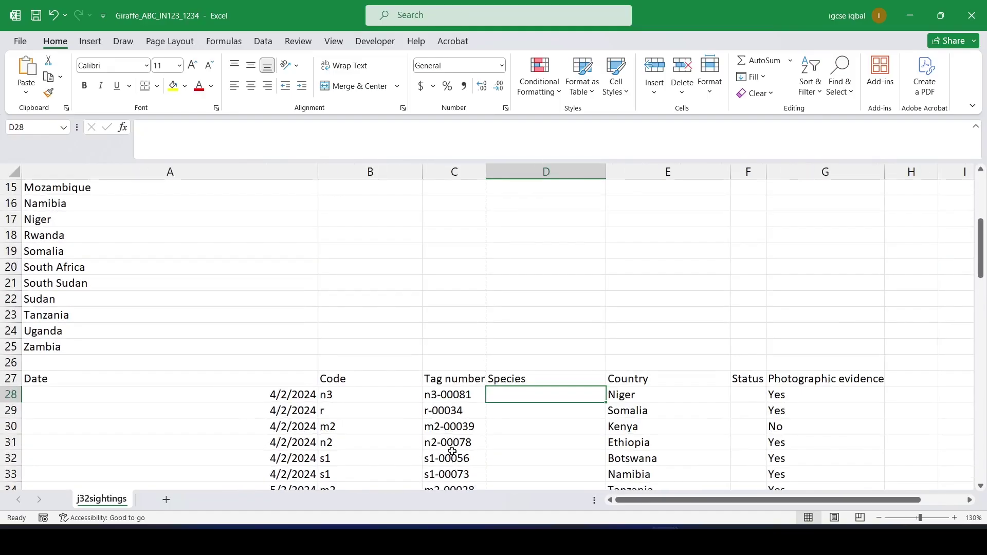
# Step: Start a VLOOKUP formula in cell D28 and set the code in cell B28 as its lookup value
pyautogui.scroll(2, 510, 438)
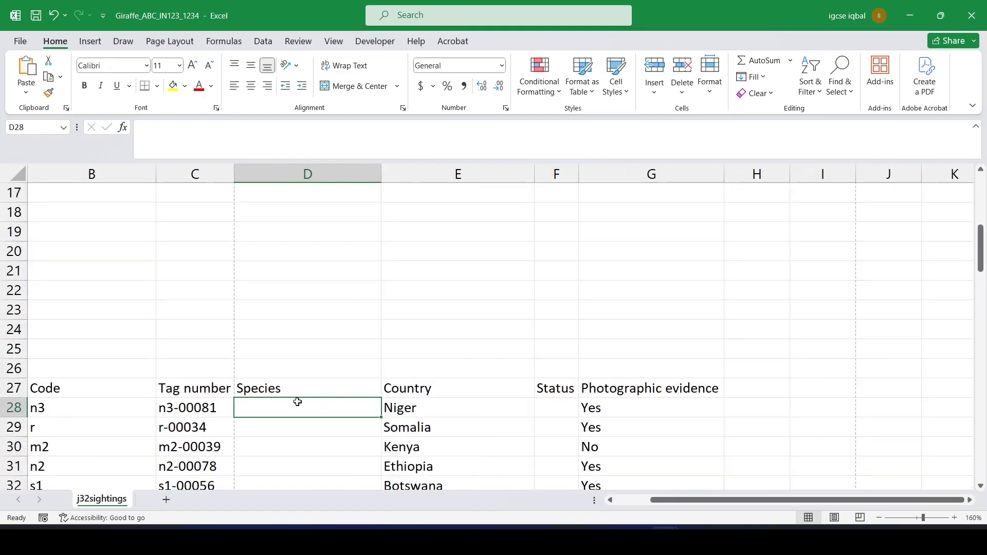
pyautogui.write('=vlo')
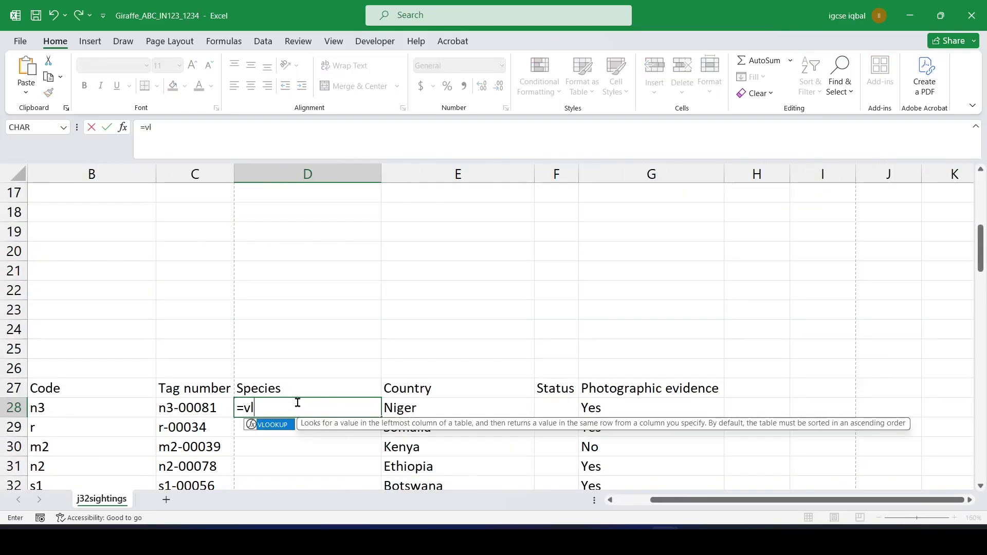
pyautogui.doubleClick(273, 425)
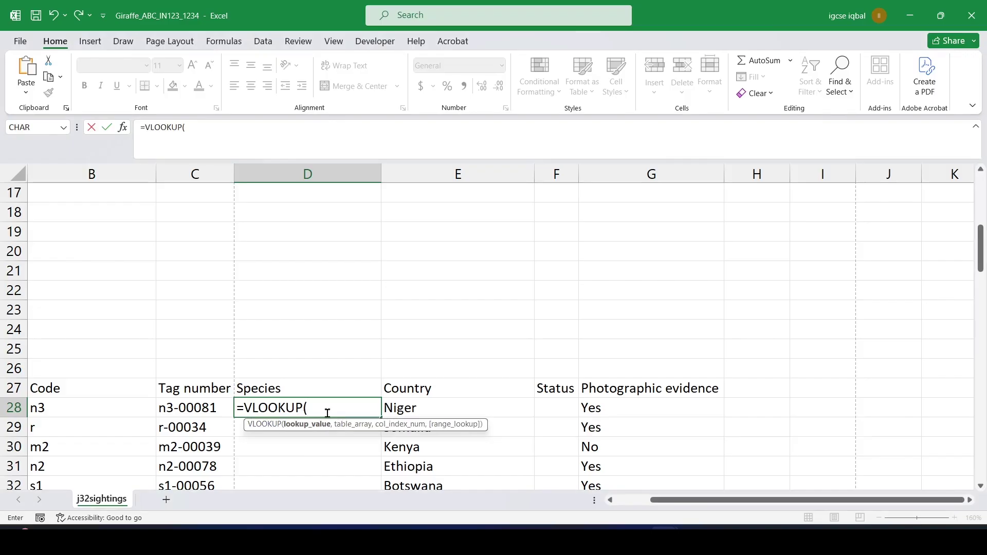
pyautogui.moveTo(666, 499); pyautogui.dragTo(632, 494)
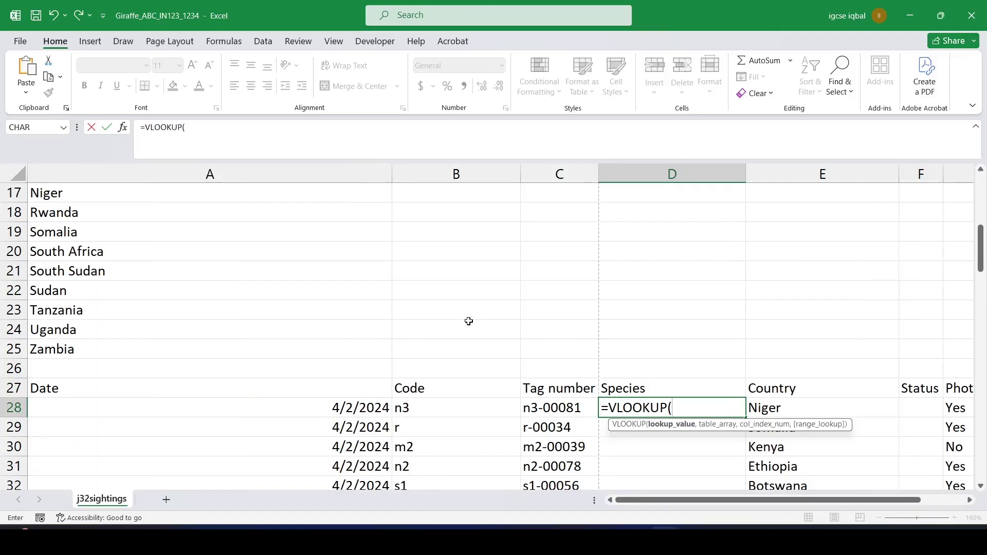
pyautogui.hotkey('alt', 'Tab')
pyautogui.hotkey('alt', 'Tab')
pyautogui.hotkey('alt', 'Tab')
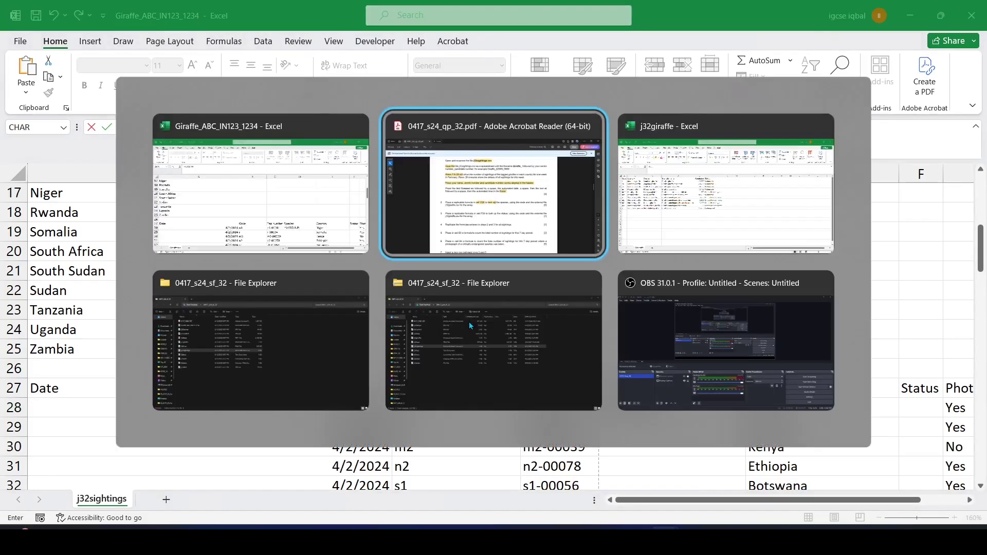
pyautogui.hotkey('alt', 'Tab')
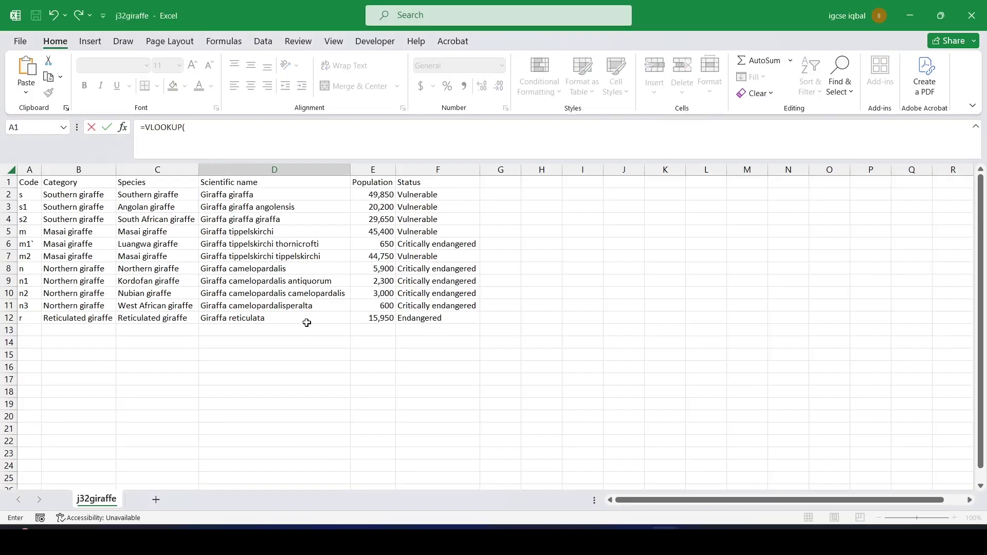
pyautogui.hotkey('alt', 'Tab')
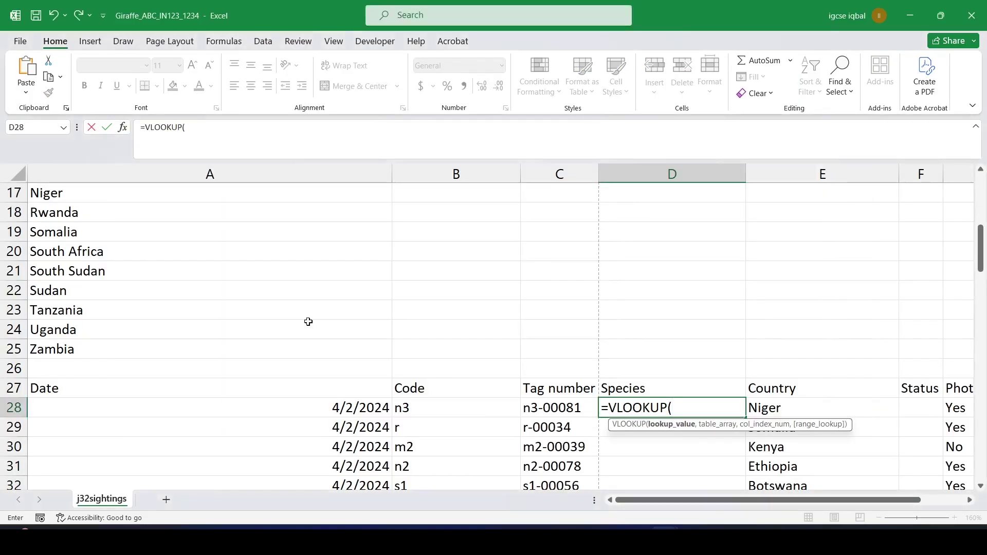
pyautogui.click(417, 408)
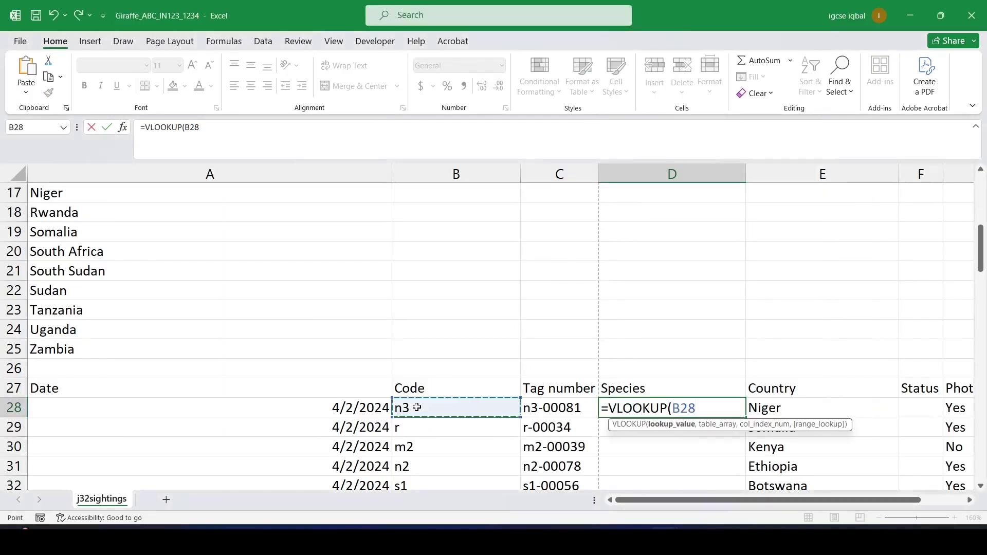
pyautogui.write(',')
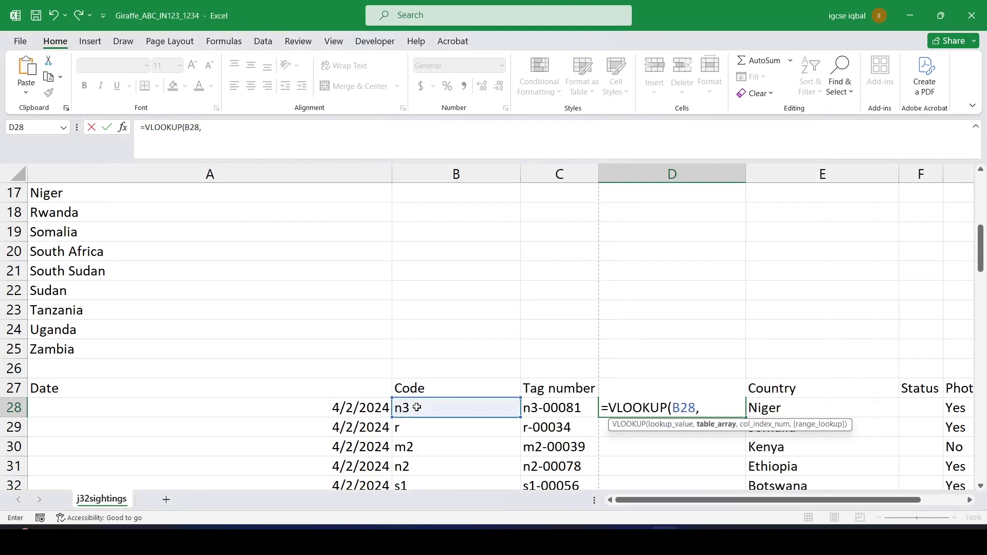
# Step: Complete D28's VLOOKUP with range $A$2:$C$12 of the j32giraffe workbook, column index 3 and range lookup 0
pyautogui.hotkey('alt', 'Tab')
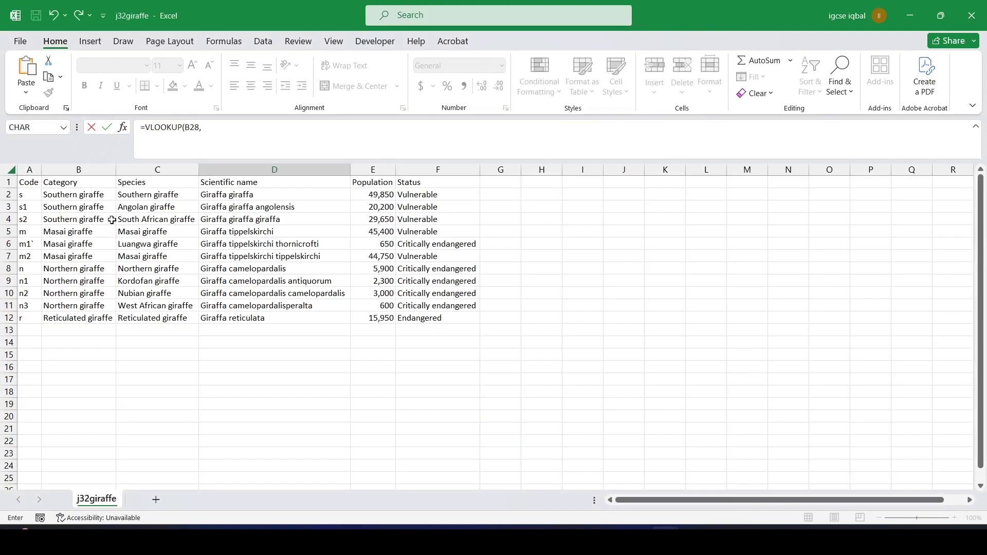
pyautogui.click(31, 194)
pyautogui.moveTo(31, 194); pyautogui.dragTo(164, 317)
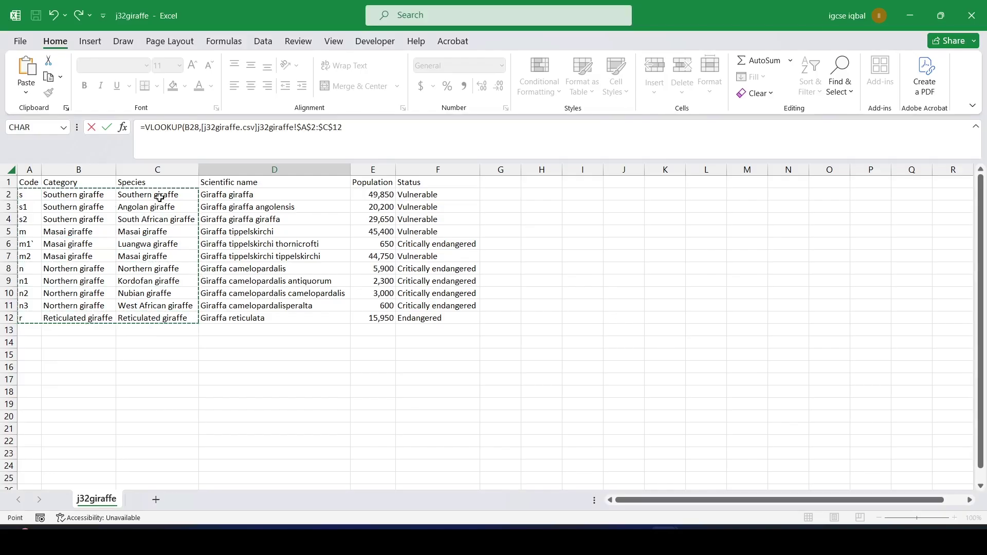
pyautogui.click(353, 132)
pyautogui.write(',3')
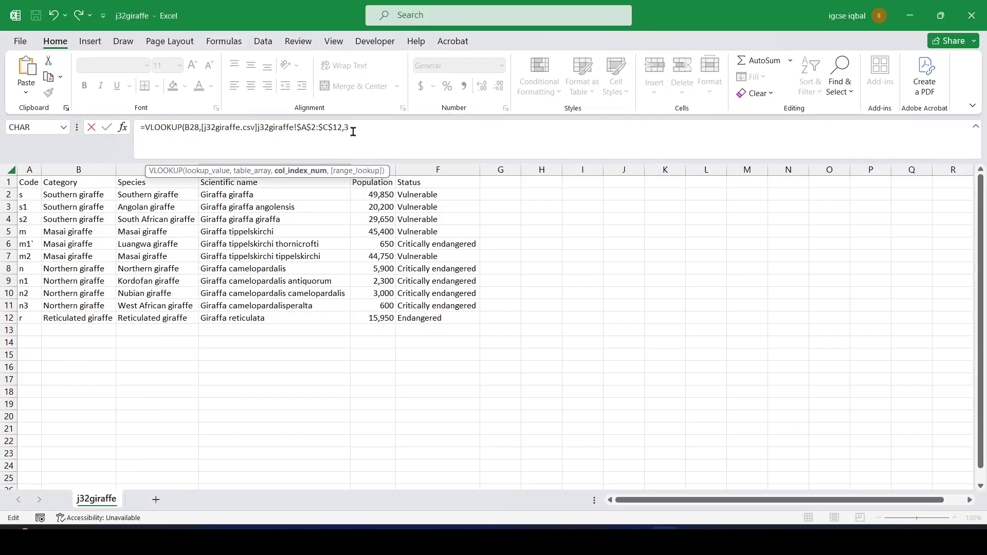
pyautogui.write(',')
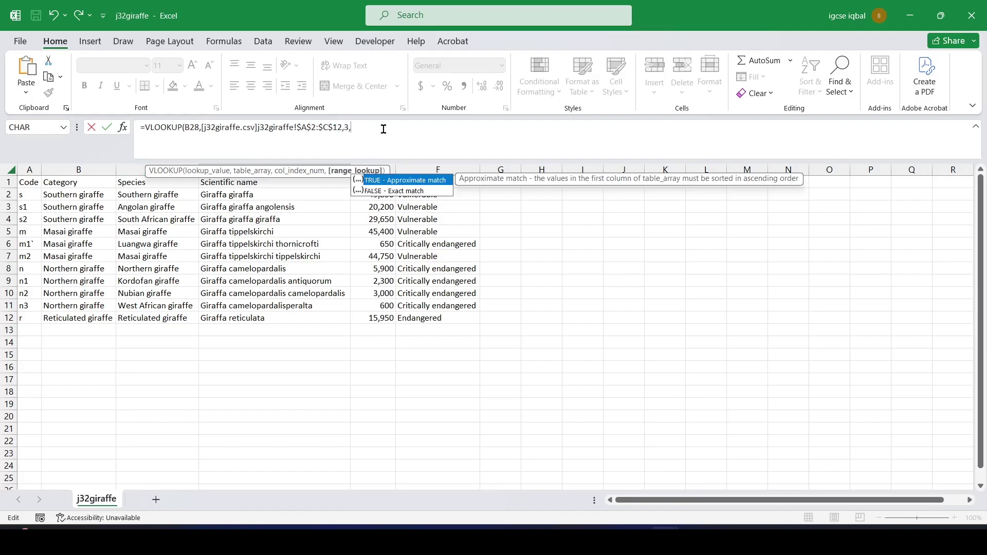
pyautogui.write('0)')
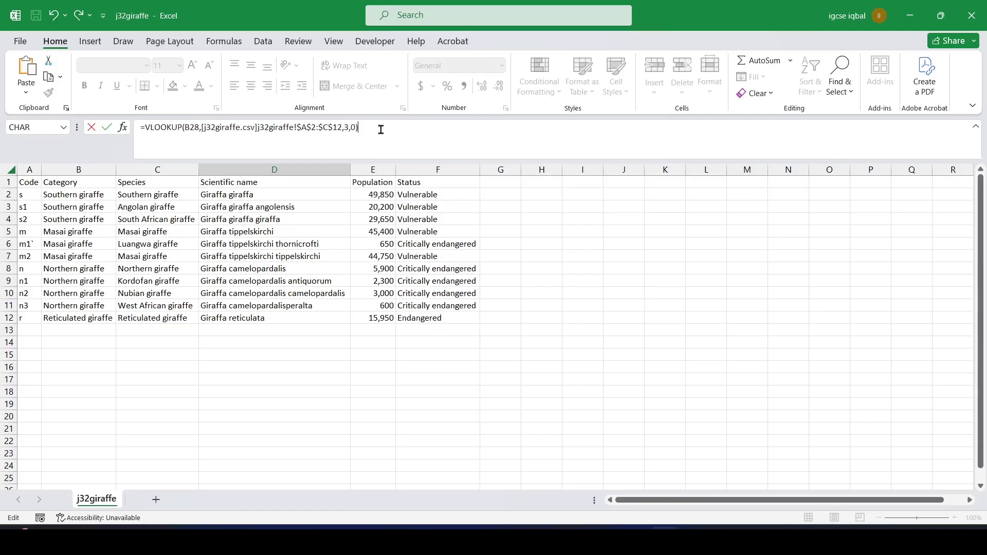
pyautogui.press('Return')
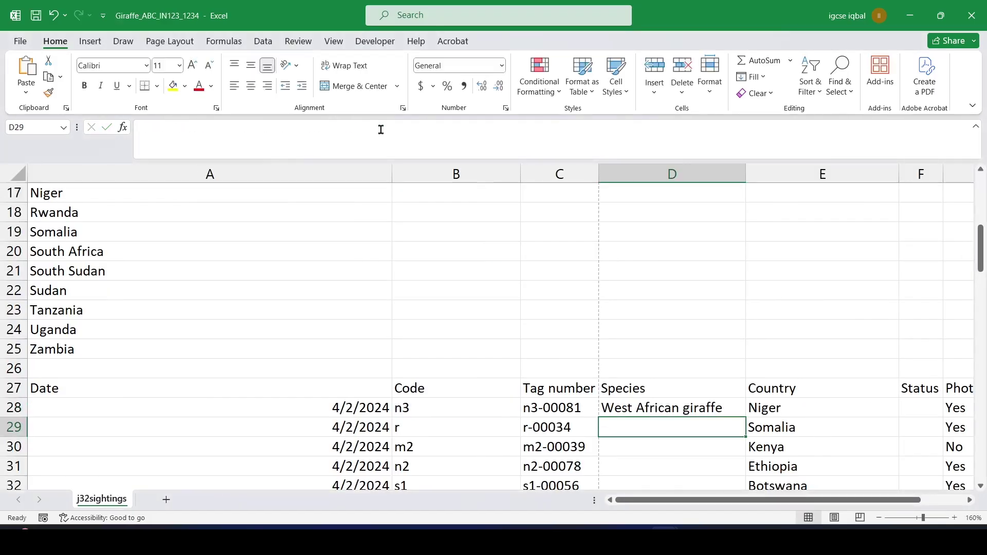
pyautogui.click(668, 409)
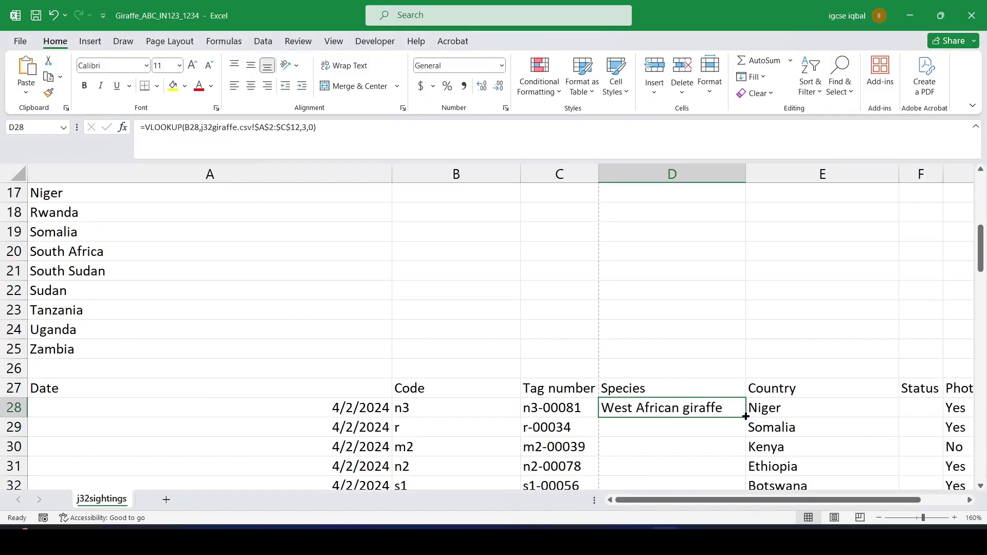
# Step: Switch to the exam paper in Acrobat and highlight "Place a replicable formula", "F28" and "status" in question 3 and "species" in question 2
pyautogui.moveTo(710, 502); pyautogui.dragTo(755, 505)
pyautogui.hotkey('alt', 'Tab')
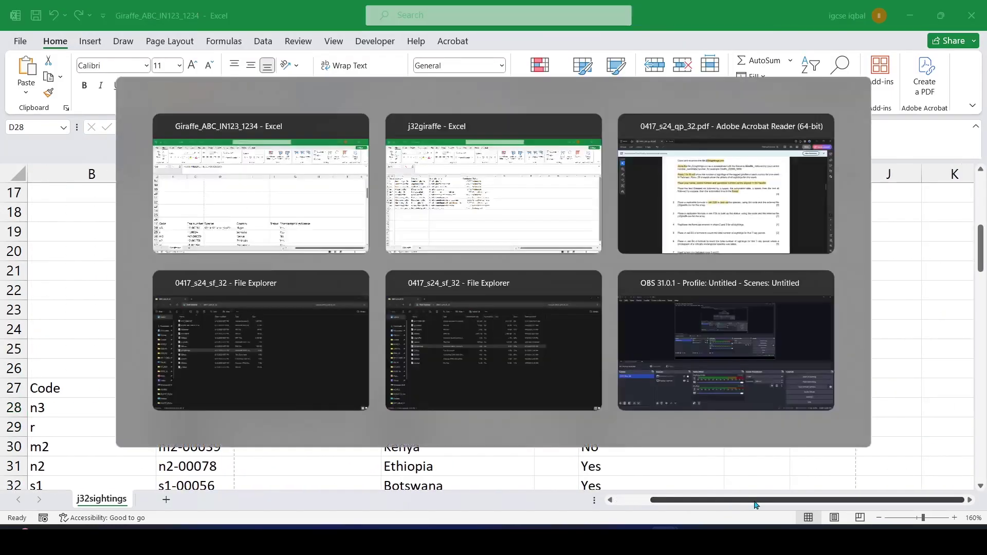
pyautogui.hotkey('alt', 'Tab')
pyautogui.hotkey('alt', 'Tab')
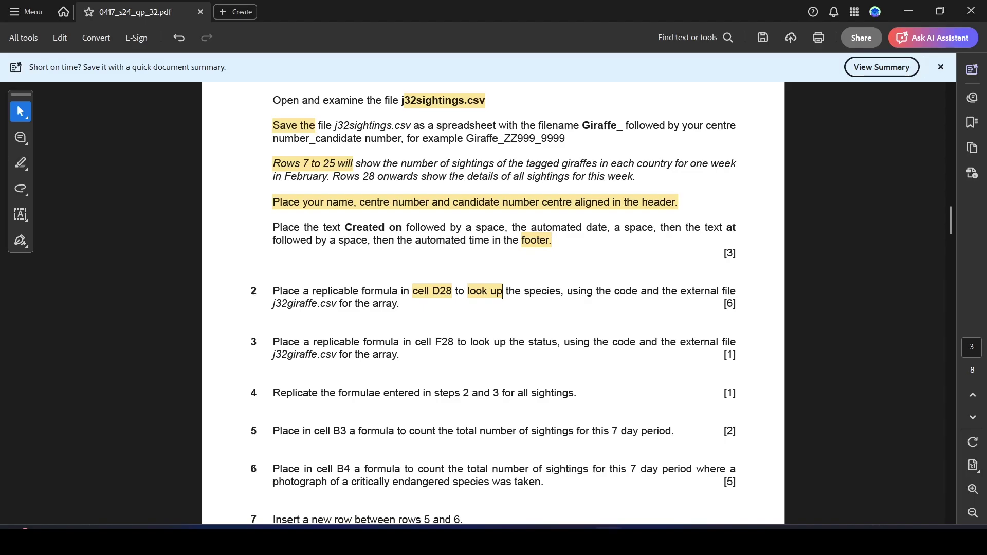
pyautogui.moveTo(276, 344); pyautogui.dragTo(454, 343)
pyautogui.click(427, 366)
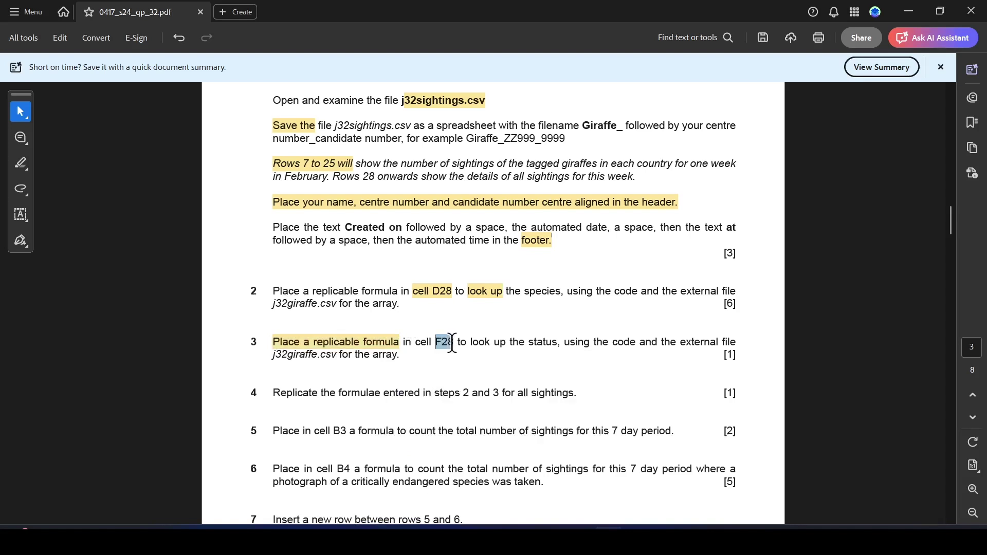
pyautogui.click(495, 366)
pyautogui.moveTo(530, 341); pyautogui.dragTo(558, 342)
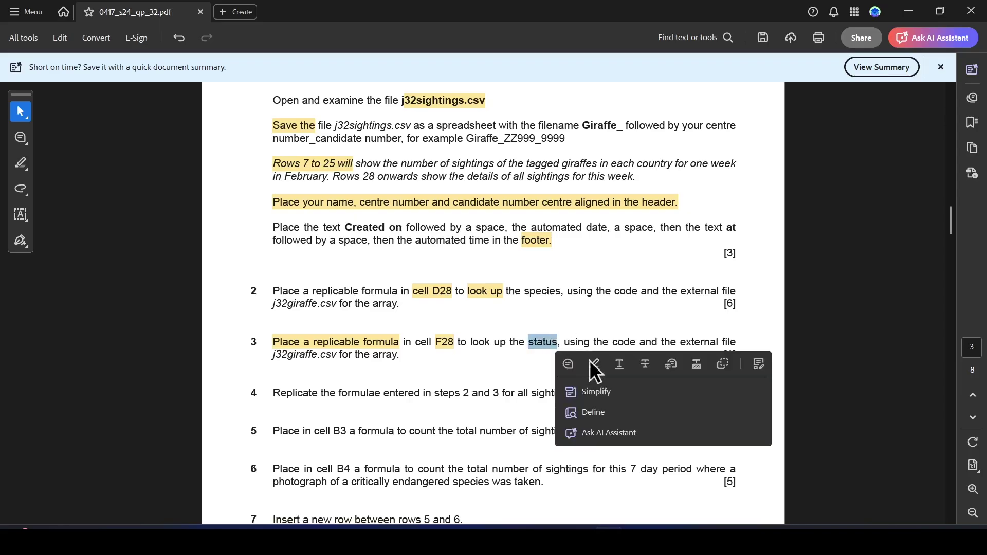
pyautogui.click(595, 365)
pyautogui.moveTo(524, 291); pyautogui.dragTo(562, 291)
pyautogui.click(597, 315)
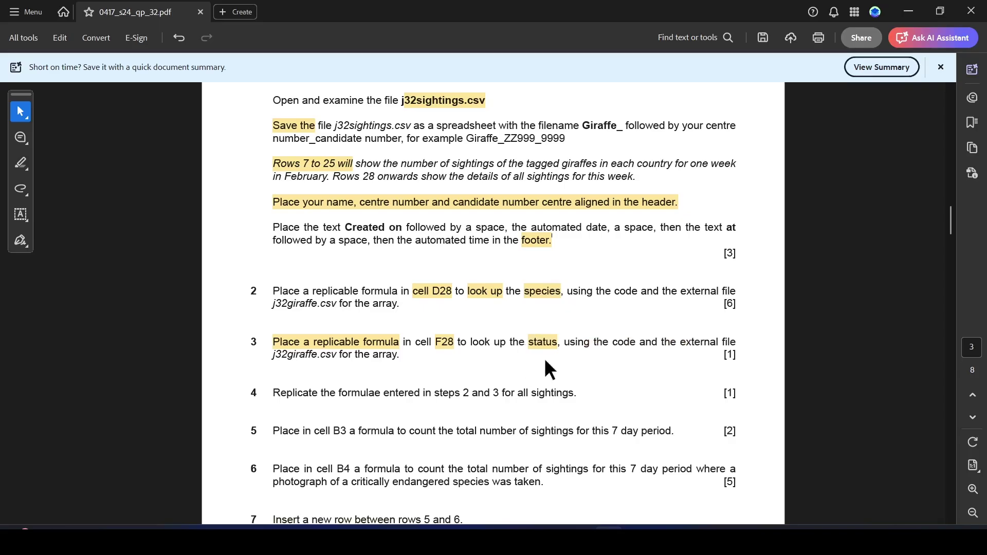
# Step: Return to the Giraffe workbook in Excel and start a VLOOKUP formula in cell F28 with B28 as the lookup value
pyautogui.hotkey('alt', 'Tab')
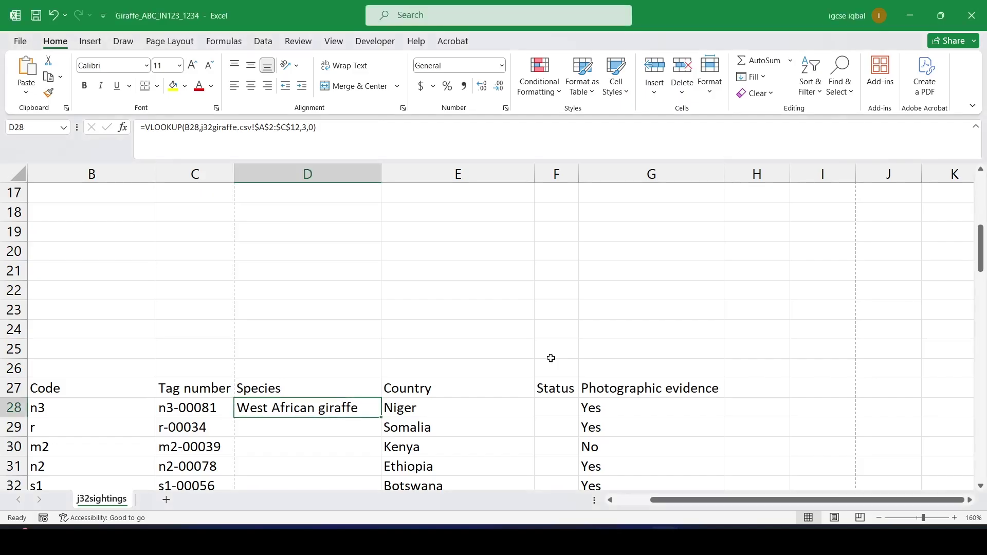
pyautogui.click(548, 406)
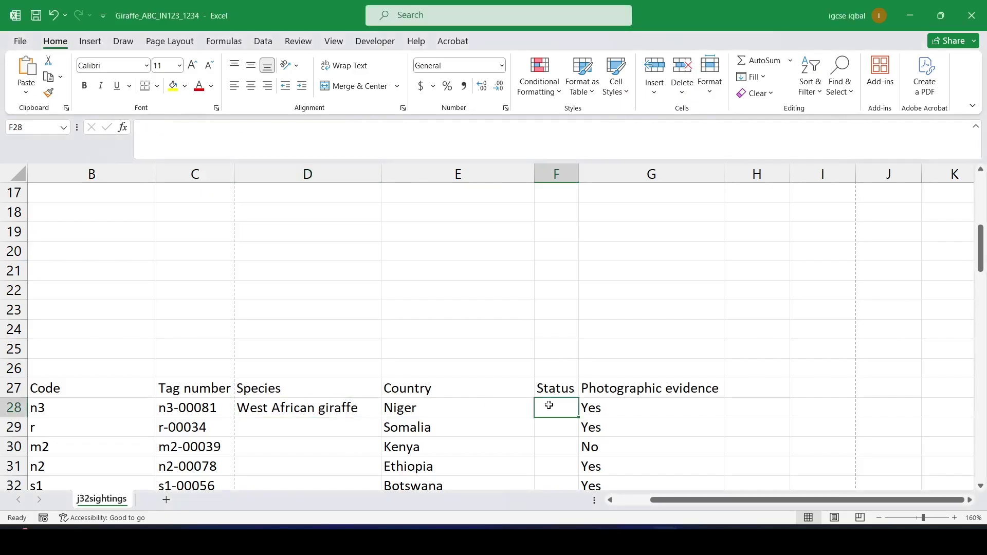
pyautogui.write('=vl')
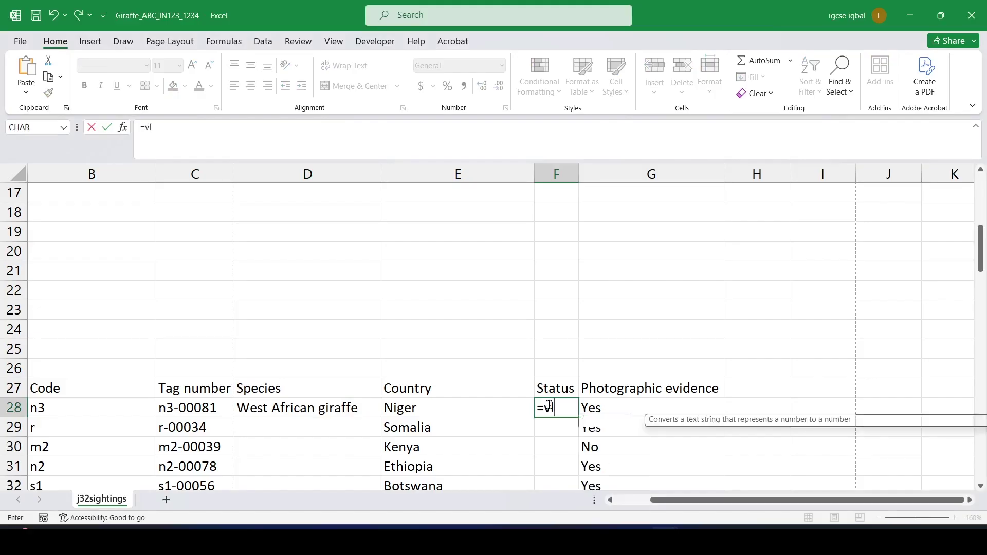
pyautogui.doubleClick(565, 426)
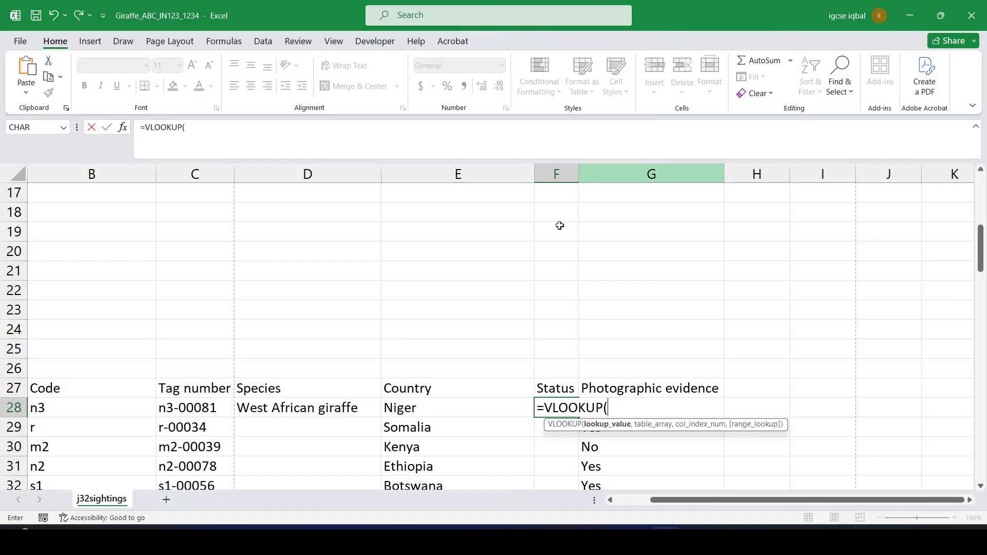
pyautogui.click(44, 408)
pyautogui.write(',')
# Step: Complete F28's VLOOKUP with j32giraffe range $A$2:$F$12, column index 6 and range lookup 0, and fit the Status column's width to its contents
pyautogui.hotkey('alt', 'Tab')
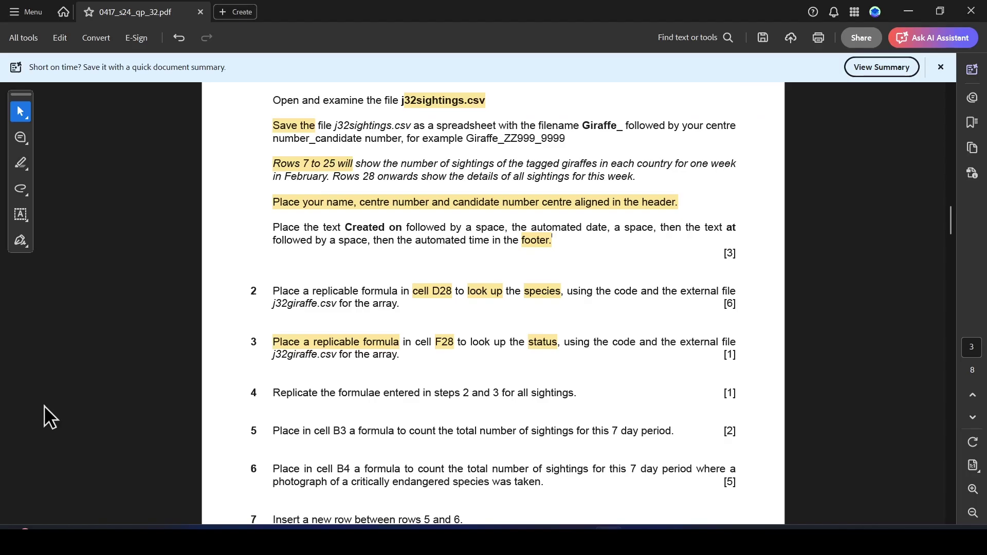
pyautogui.hotkey('alt', 'Tab')
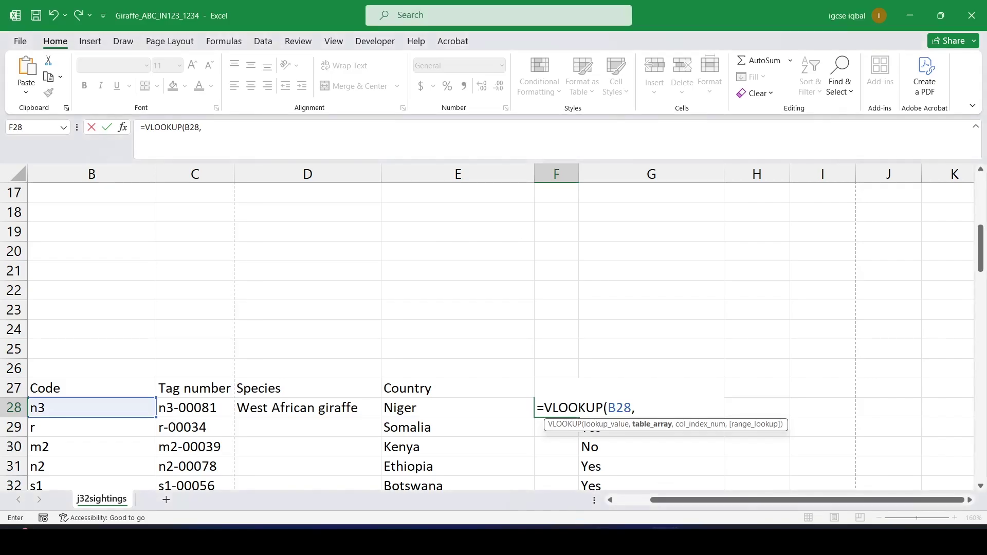
pyautogui.moveTo(665, 540)
pyautogui.click(591, 470)
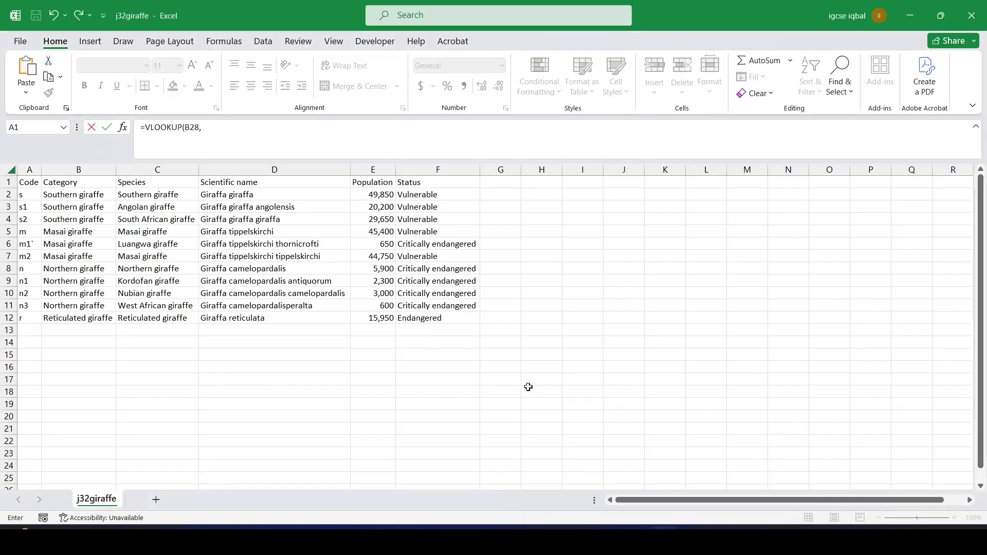
pyautogui.moveTo(28, 195); pyautogui.dragTo(479, 323)
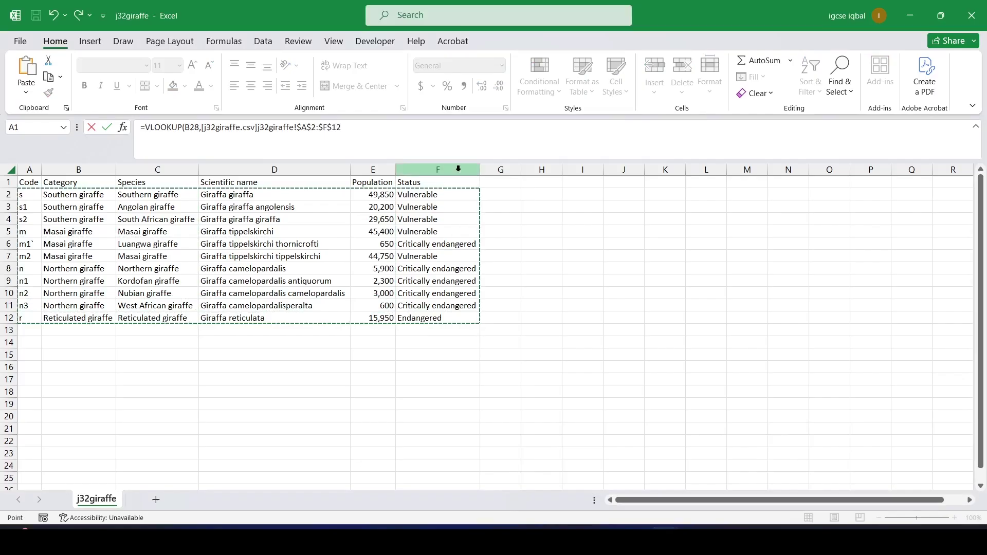
pyautogui.click(367, 128)
pyautogui.write(',')
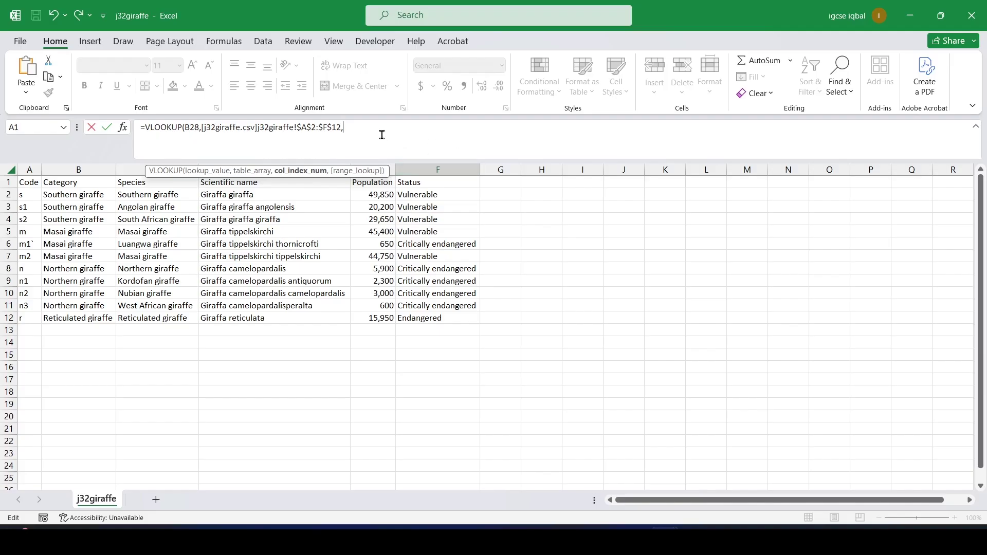
pyautogui.write('6,')
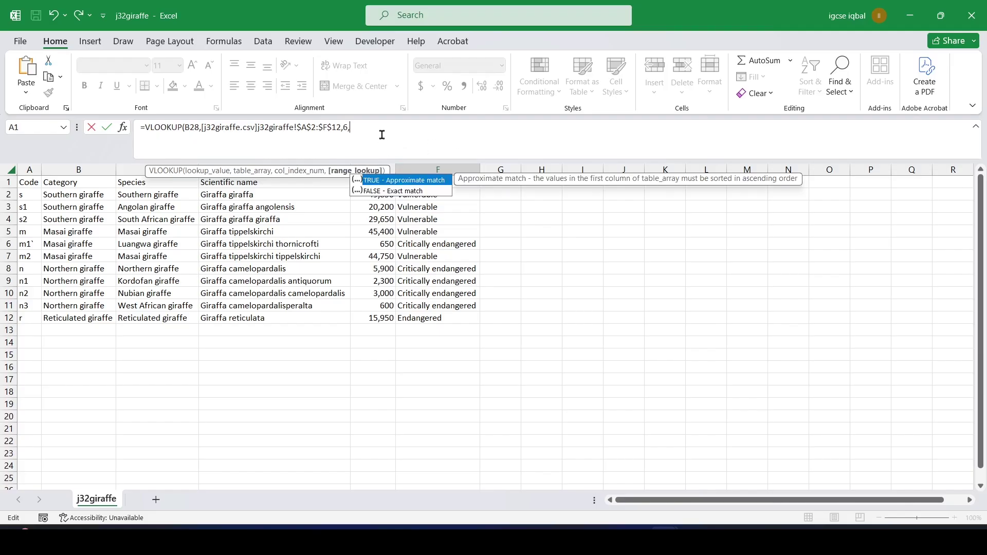
pyautogui.write('0)')
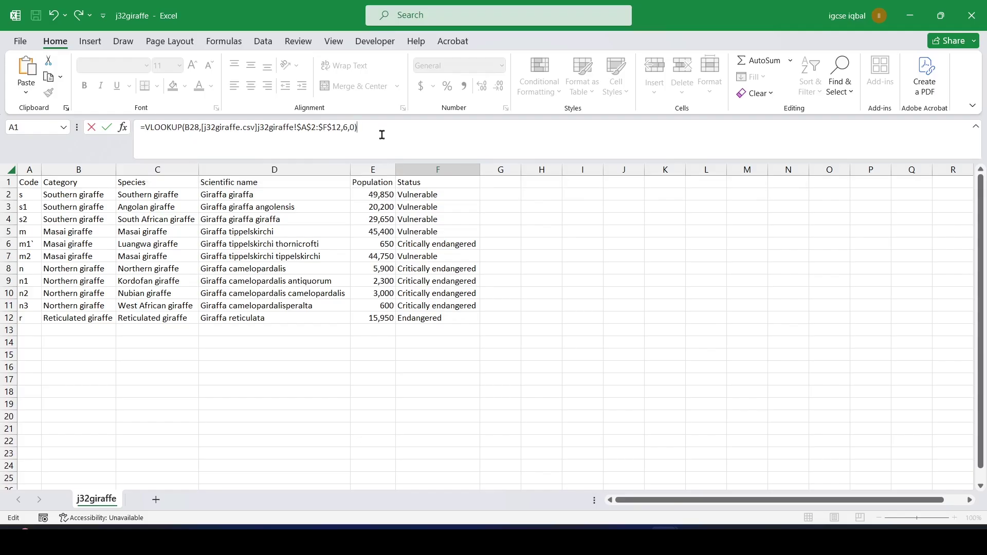
pyautogui.press('Return')
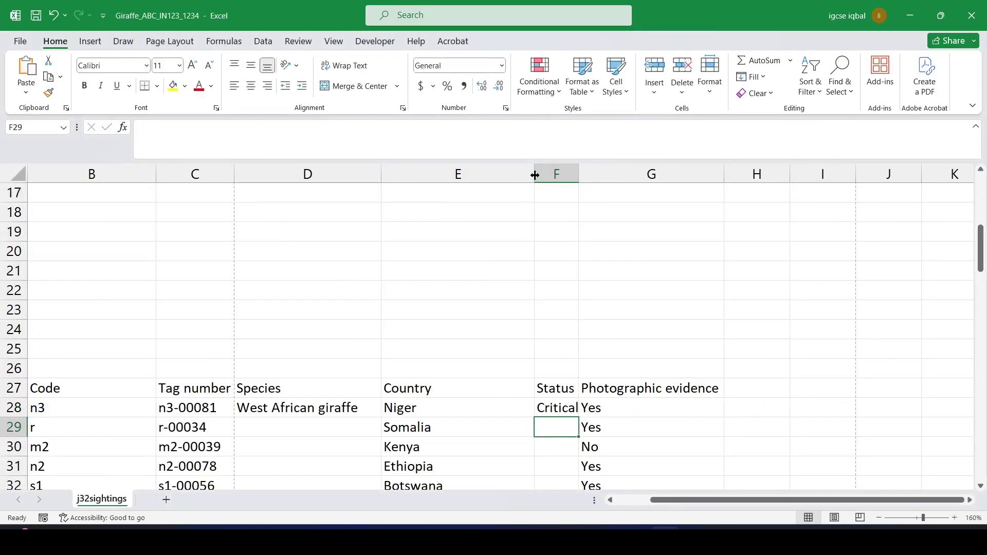
pyautogui.doubleClick(578, 175)
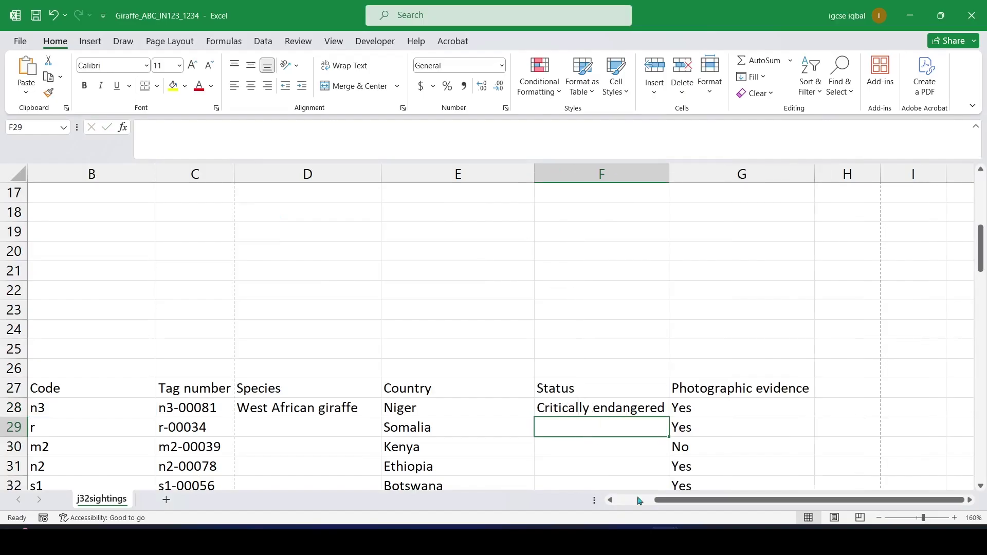
pyautogui.click(592, 409)
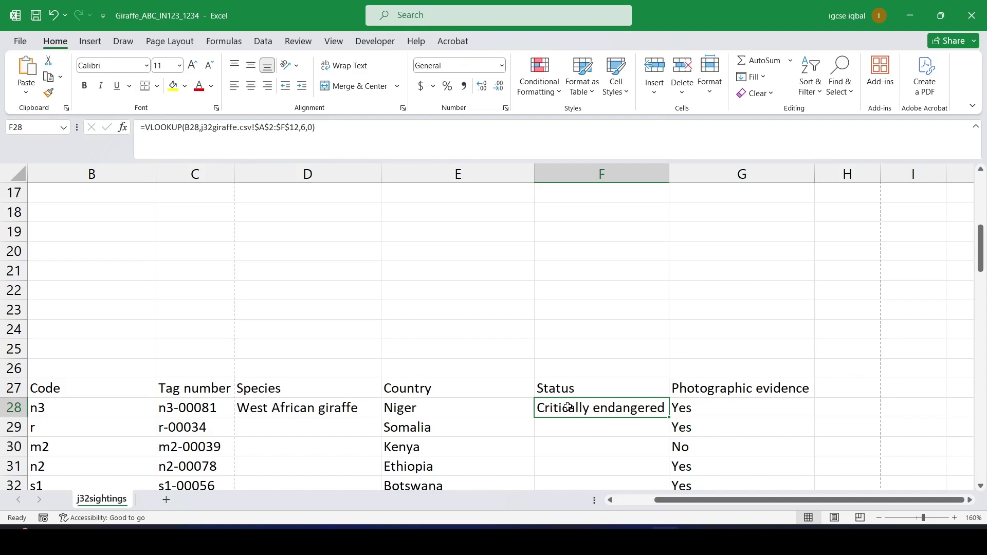
# Step: Switch to the exam paper in Acrobat and highlight question 4's sentence, "Replicate the formulae entered in steps 2 and 3 for all sightings."
pyautogui.hotkey('alt', 'Tab')
pyautogui.hotkey('alt', 'Tab')
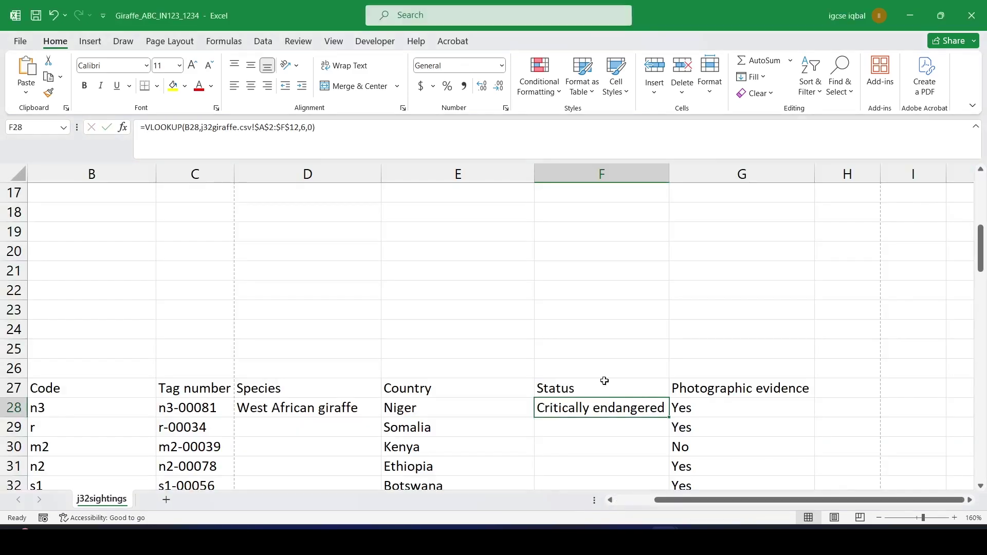
pyautogui.click(610, 539)
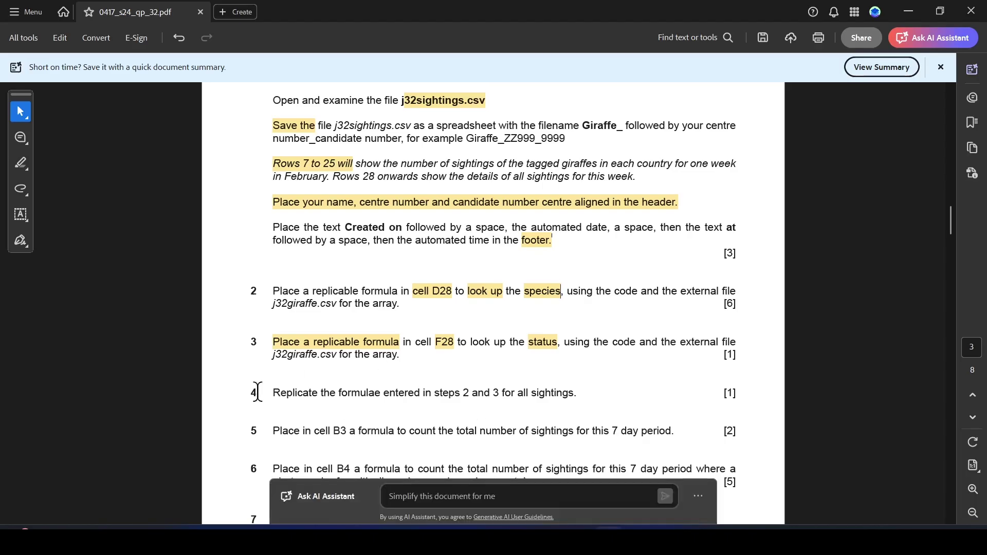
pyautogui.moveTo(276, 393); pyautogui.dragTo(577, 394)
pyautogui.click(612, 414)
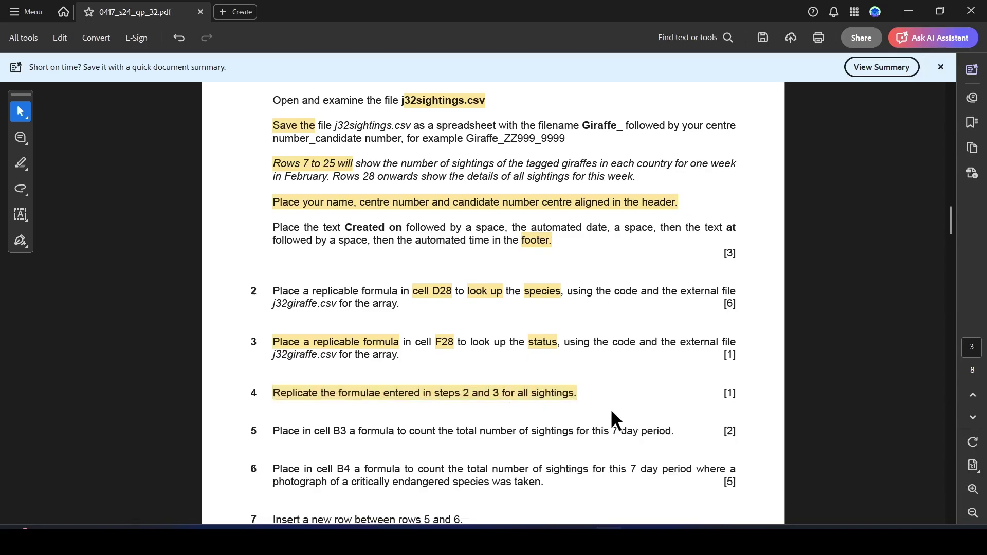
# Step: Return to the Giraffe workbook in Excel and replicate D28's species lookup formula down the Species column for all sightings
pyautogui.hotkey('alt', 'Tab')
pyautogui.click(296, 413)
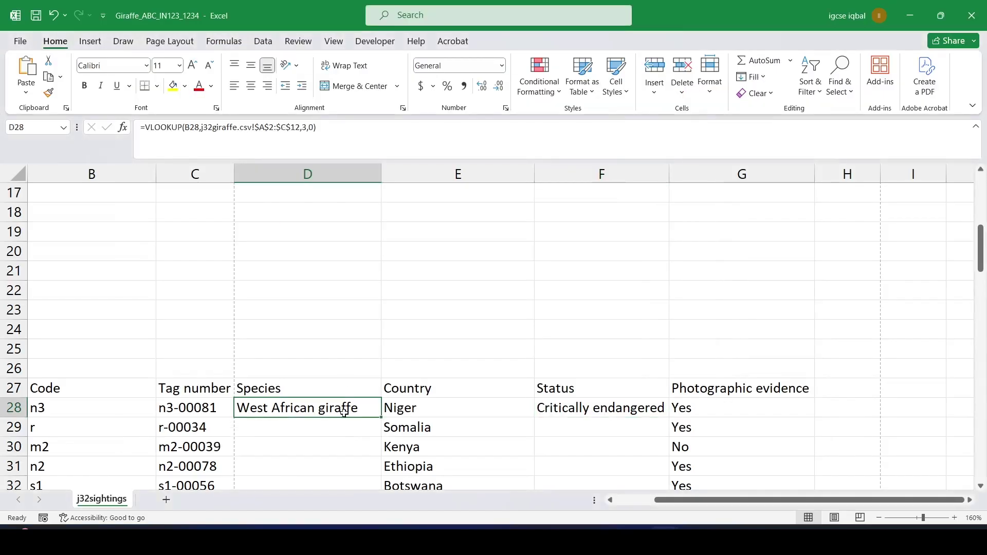
pyautogui.doubleClick(381, 420)
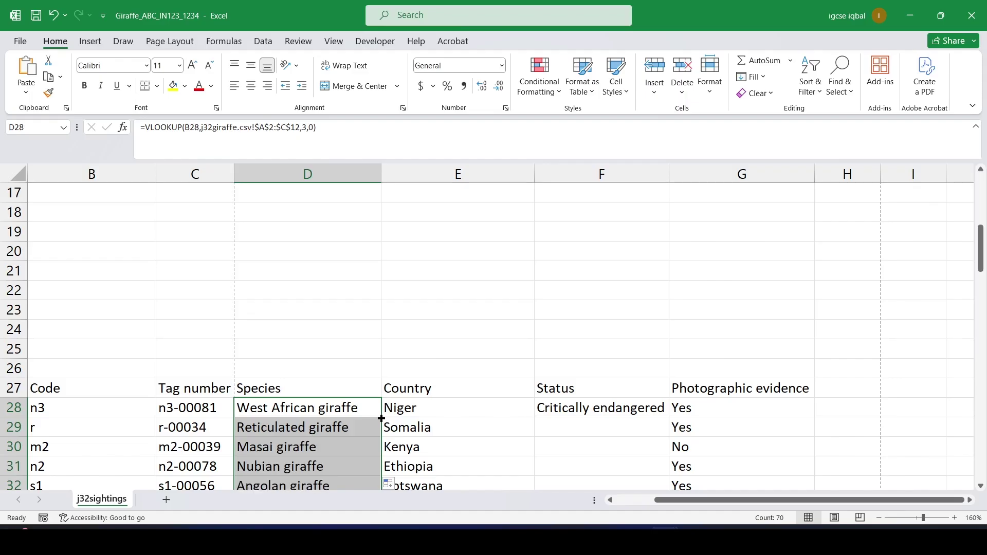
pyautogui.moveTo(980, 240)
pyautogui.mouseDown()
pyautogui.moveTo(979, 443)
pyautogui.moveTo(981, 229)
pyautogui.moveTo(981, 248)
pyautogui.mouseUp()
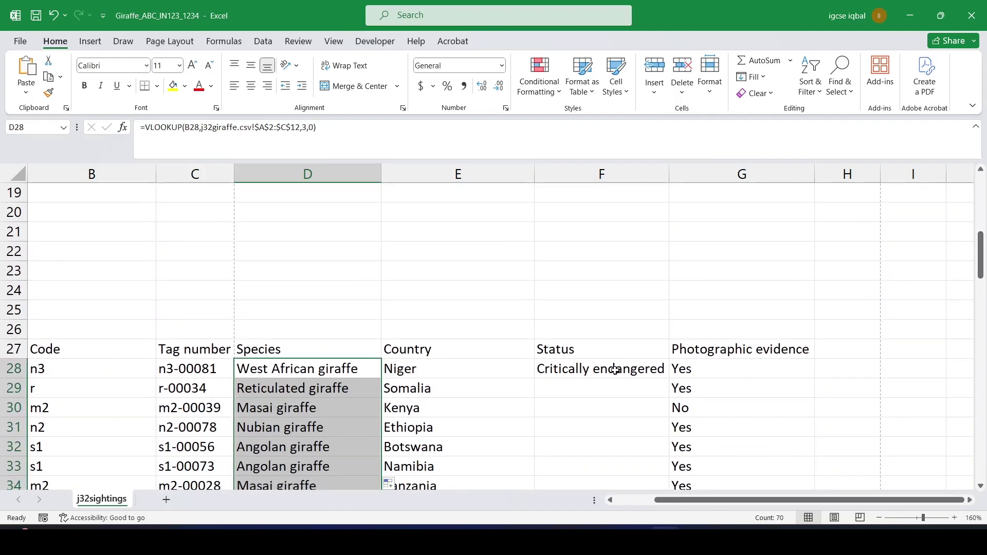
# Step: Replicate F28's status lookup formula down the Status column for all sightings and review the filled rows
pyautogui.click(616, 370)
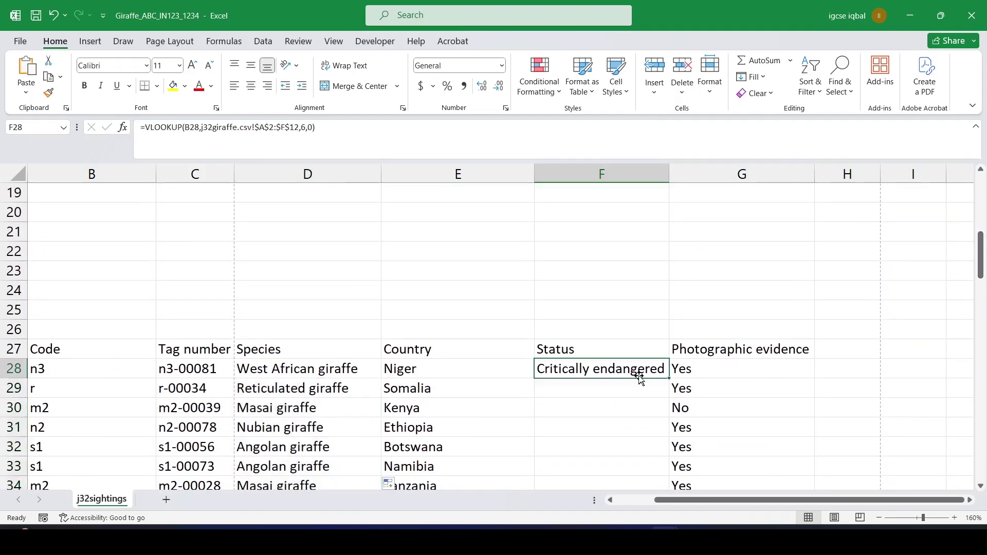
pyautogui.doubleClick(670, 379)
pyautogui.moveTo(982, 257)
pyautogui.mouseDown()
pyautogui.moveTo(982, 452)
pyautogui.moveTo(981, 207)
pyautogui.moveTo(980, 273)
pyautogui.mouseUp()
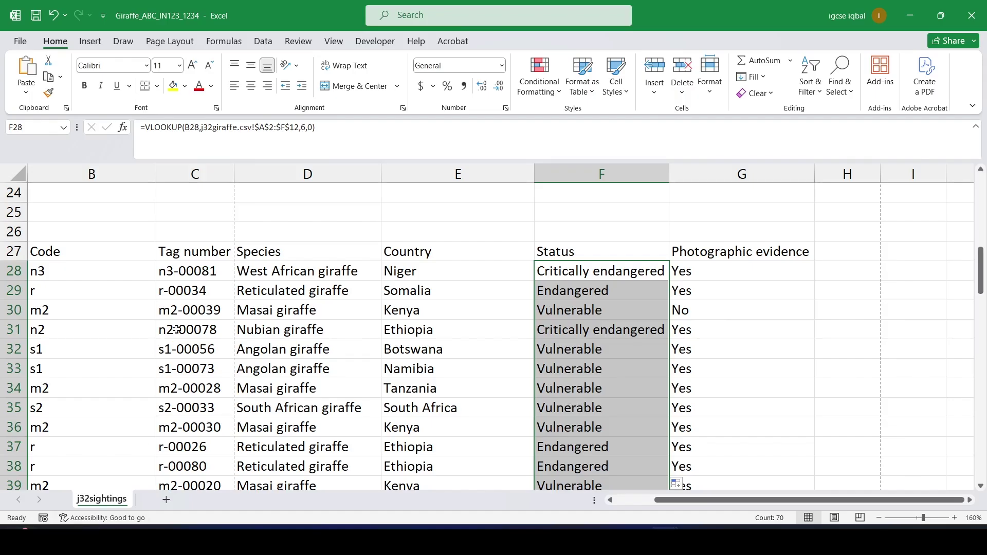
pyautogui.scroll(-1, 177, 329)
pyautogui.scroll(-2, 261, 340)
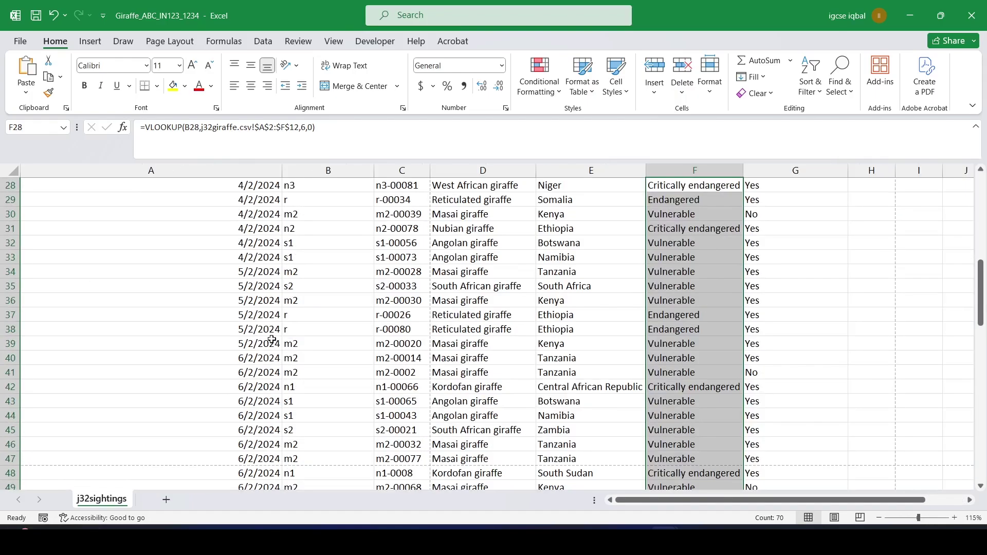
pyautogui.scroll(5, 272, 340)
# Step: Switch to the exam paper in Acrobat and highlight "B3", "count" and "total number of sightings" in question 5
pyautogui.hotkey('alt', 'Tab')
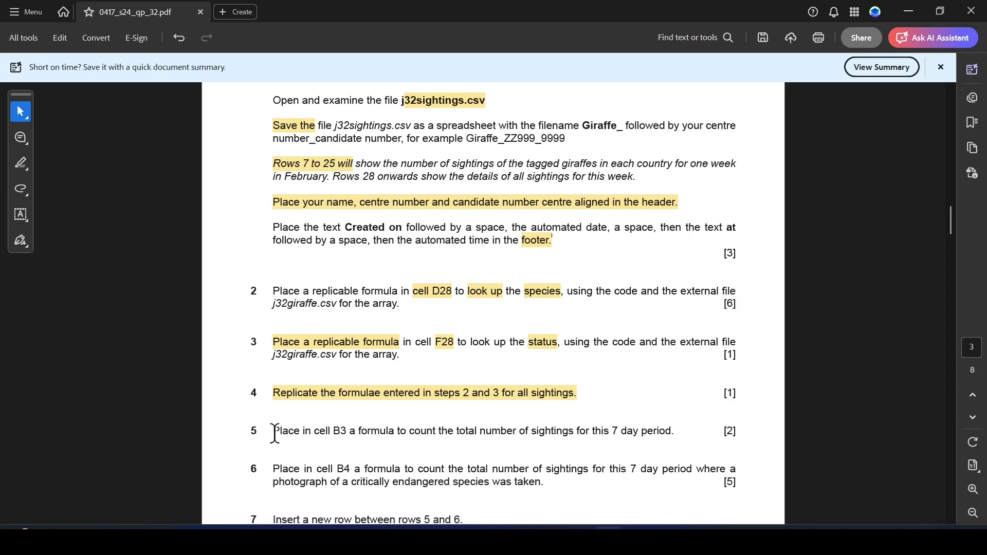
pyautogui.moveTo(334, 432); pyautogui.dragTo(352, 432)
pyautogui.click(386, 441)
pyautogui.moveTo(415, 434); pyautogui.dragTo(437, 432)
pyautogui.click(474, 442)
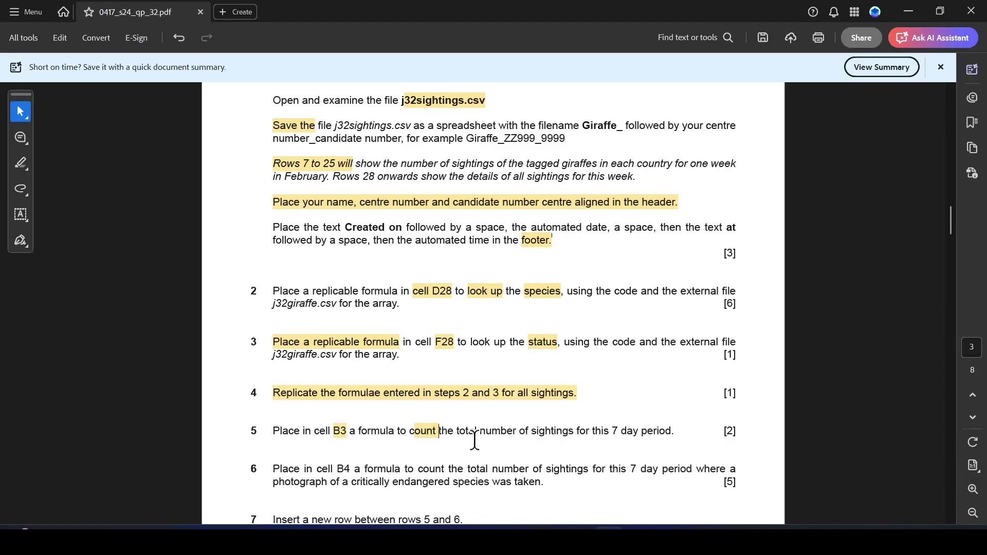
pyautogui.moveTo(455, 432); pyautogui.dragTo(562, 436)
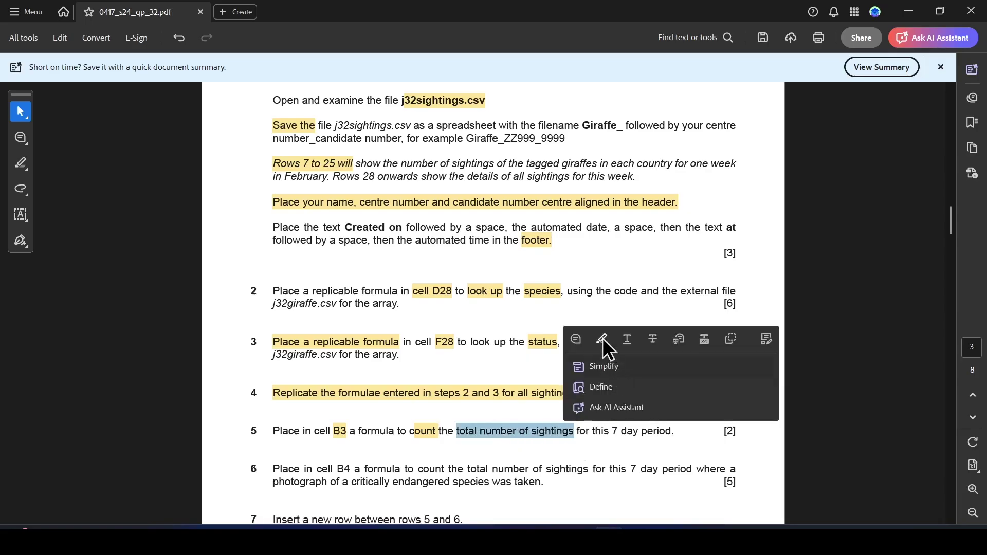
pyautogui.click(602, 342)
# Step: Return to the Giraffe workbook in Excel and enter =COUNT(A28:A97) in cell B3 to count the sightings by date
pyautogui.hotkey('alt', 'Tab')
pyautogui.moveTo(982, 248); pyautogui.dragTo(966, 205)
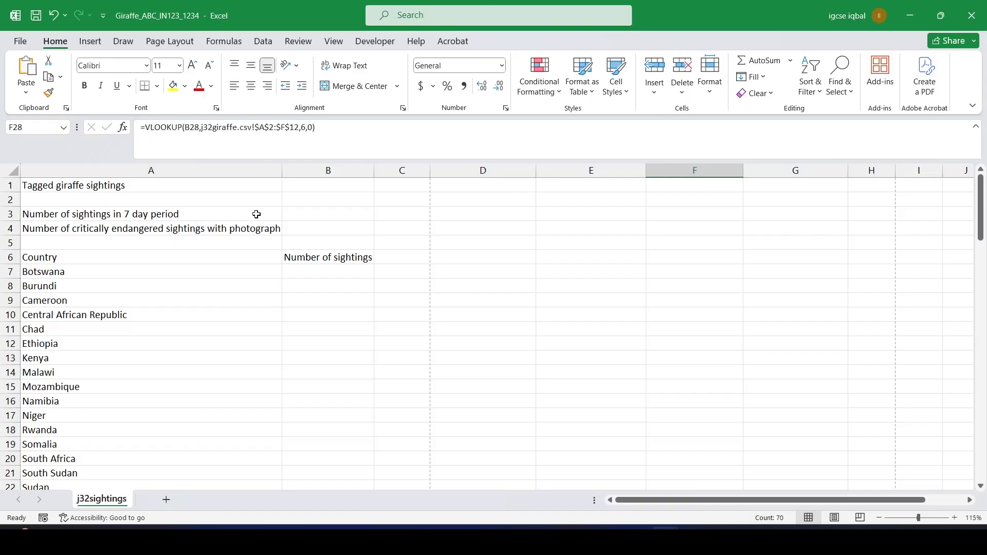
pyautogui.hotkey('alt', 'Tab')
pyautogui.hotkey('alt', 'Tab')
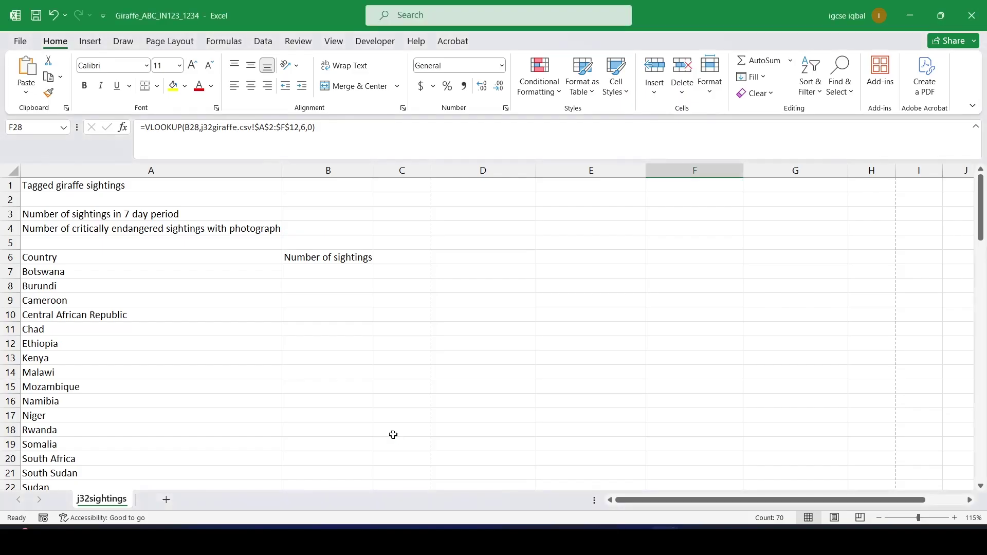
pyautogui.click(303, 213)
pyautogui.write('=')
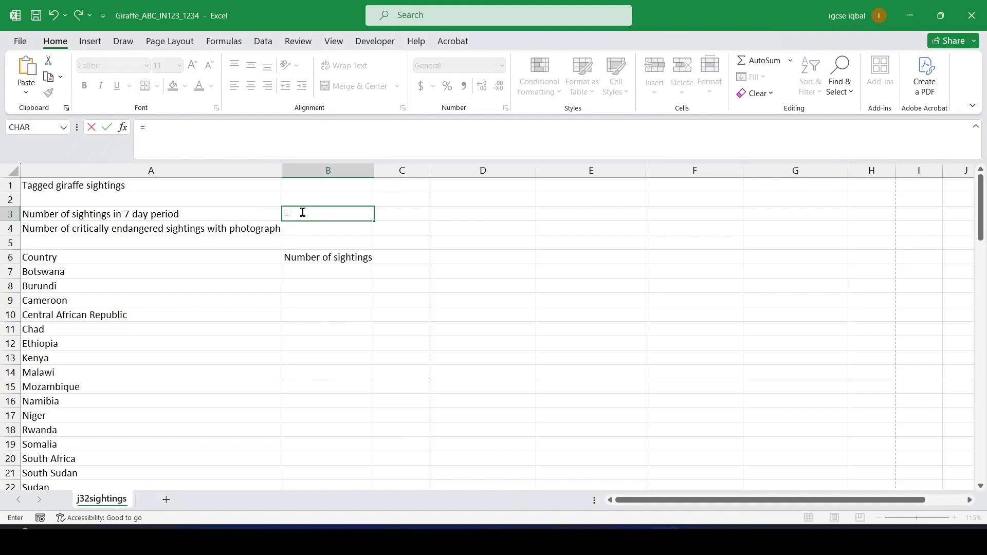
pyautogui.write('count')
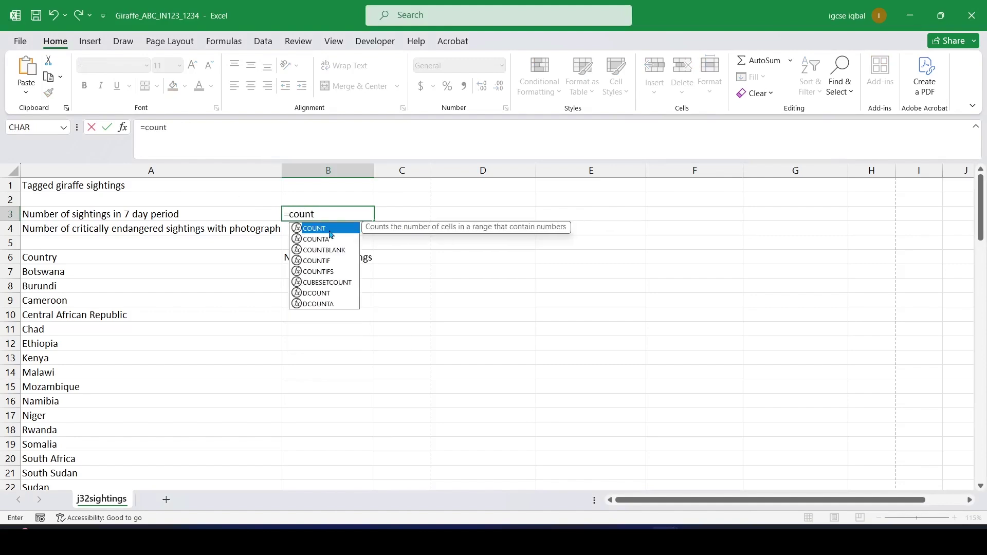
pyautogui.doubleClick(330, 230)
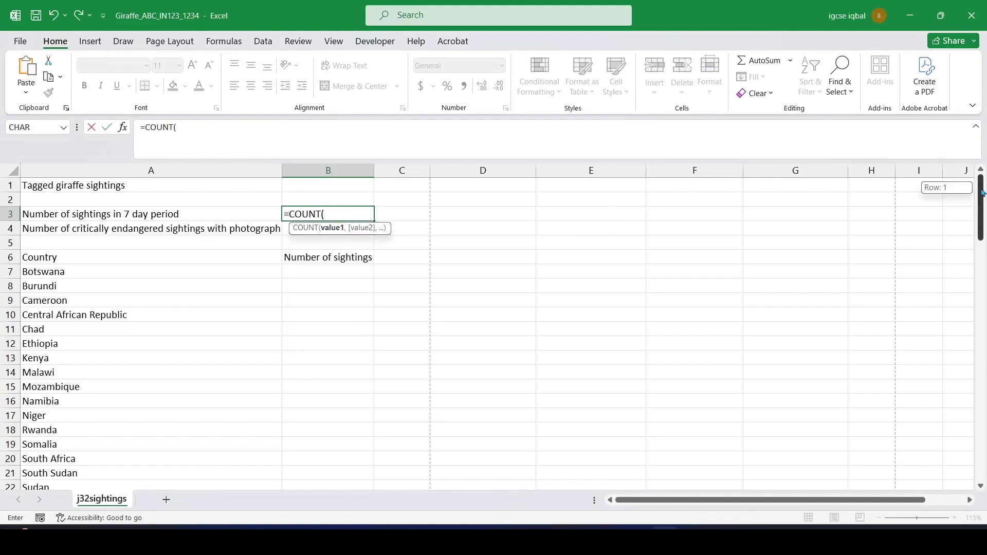
pyautogui.moveTo(984, 194); pyautogui.dragTo(982, 261)
pyautogui.moveTo(196, 259); pyautogui.dragTo(235, 453)
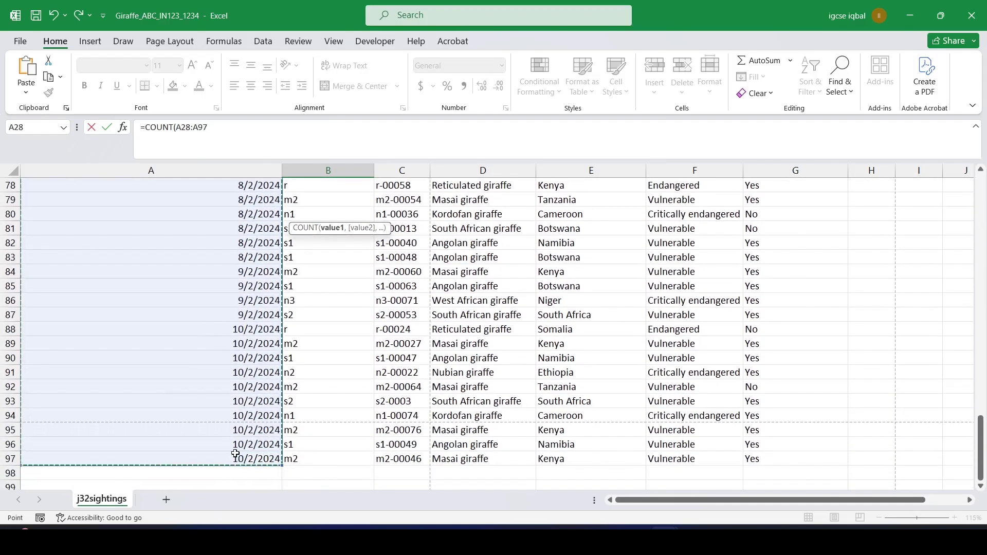
pyautogui.click(246, 133)
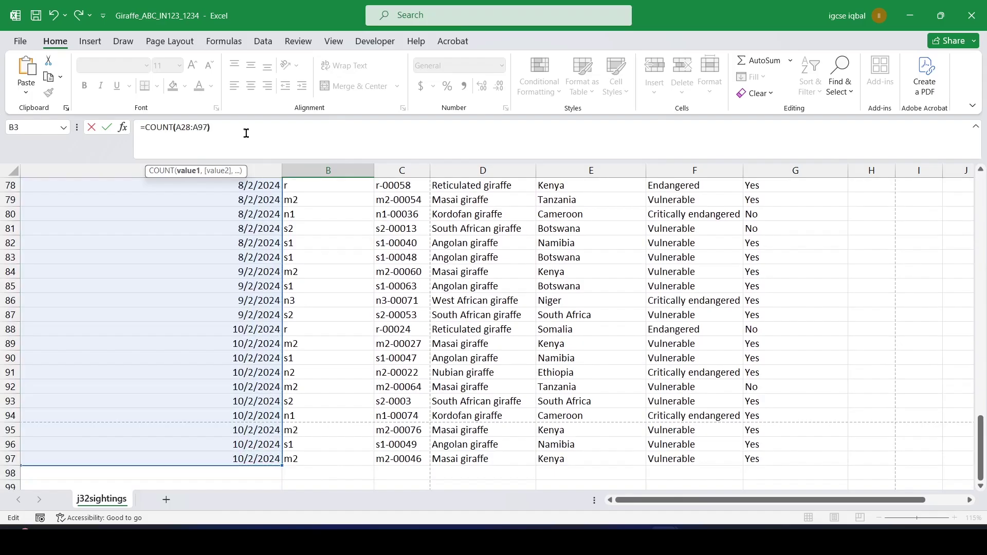
pyautogui.press('Return')
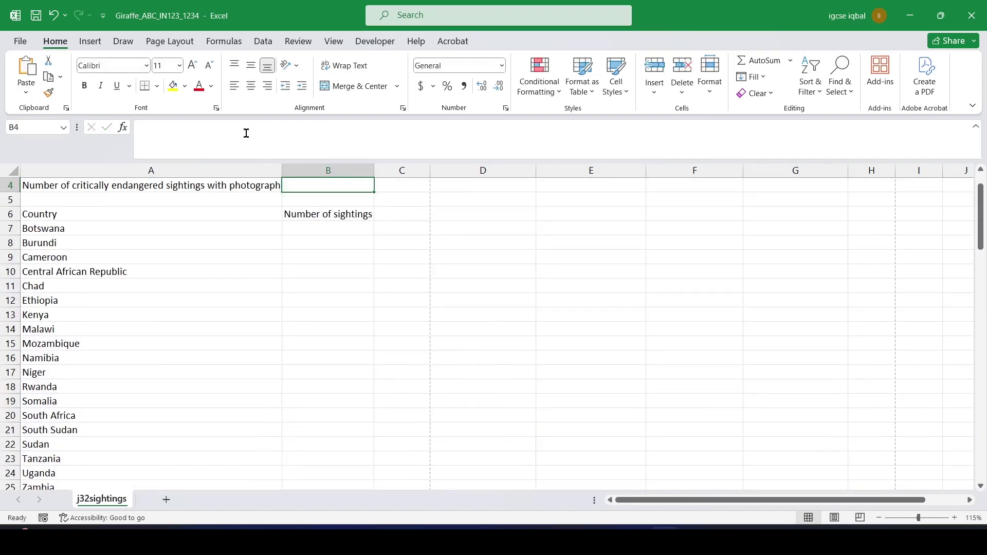
# Step: Switch to the exam paper in Acrobat and highlight "B4", "photograph" and "critically endangered" in question 6
pyautogui.hotkey('alt', 'Tab')
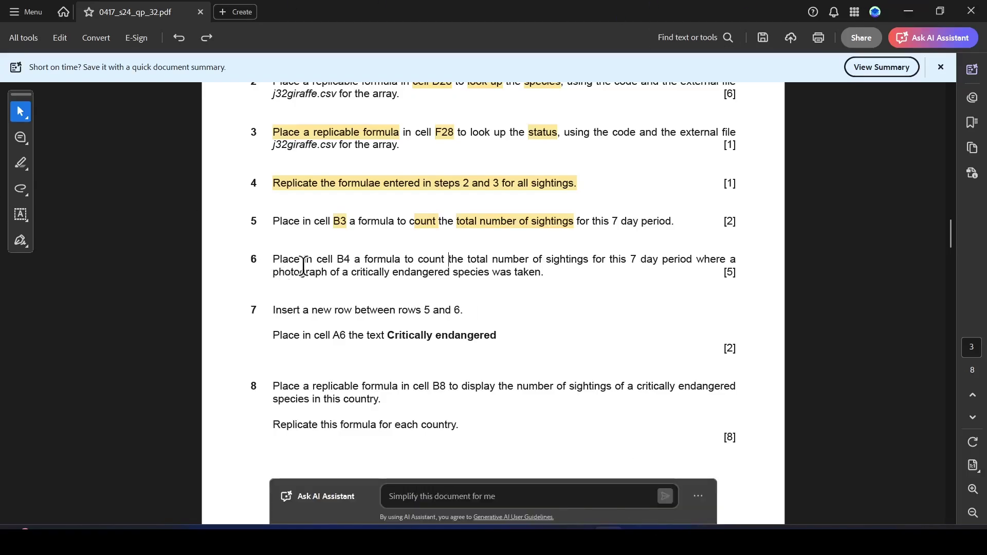
pyautogui.moveTo(337, 260); pyautogui.dragTo(350, 262)
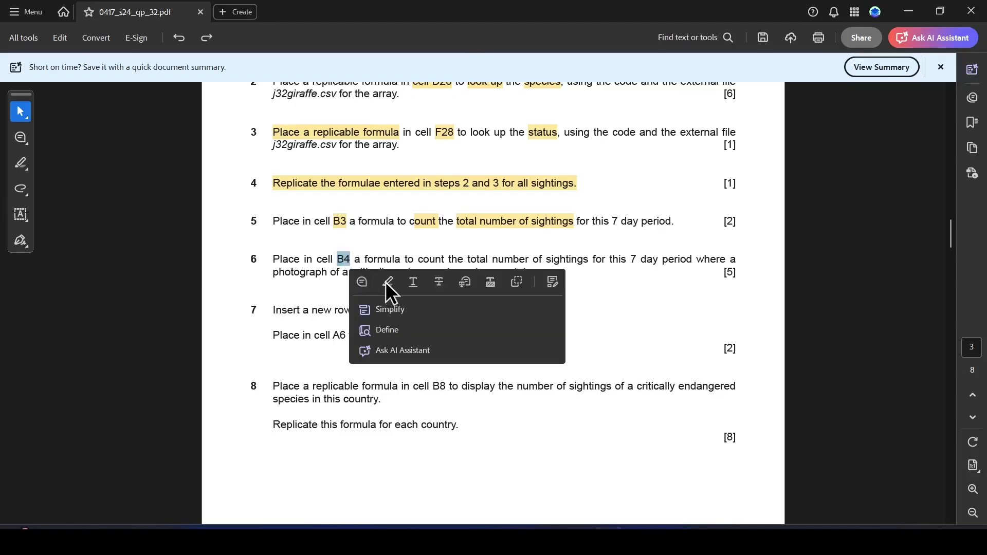
pyautogui.click(387, 283)
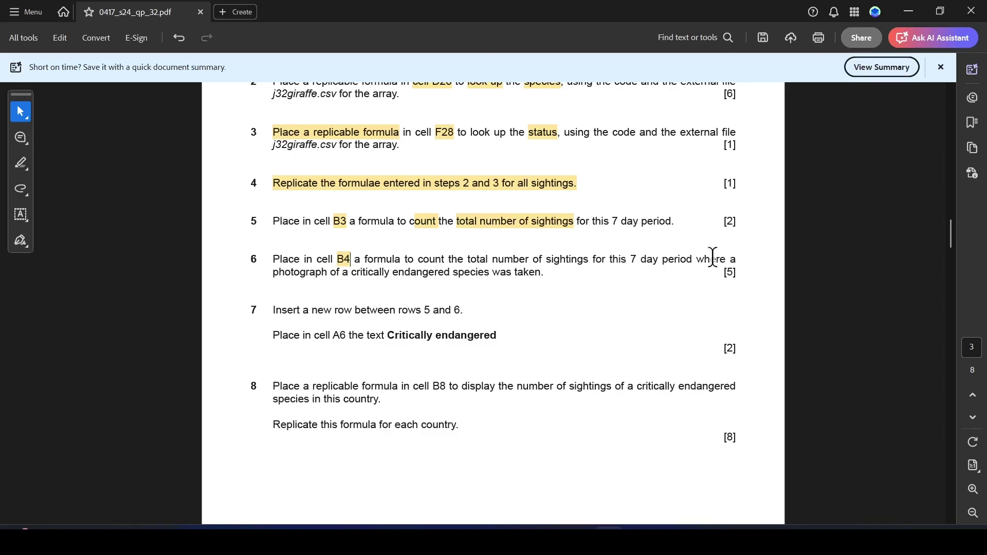
pyautogui.moveTo(273, 274); pyautogui.dragTo(329, 276)
pyautogui.click(368, 291)
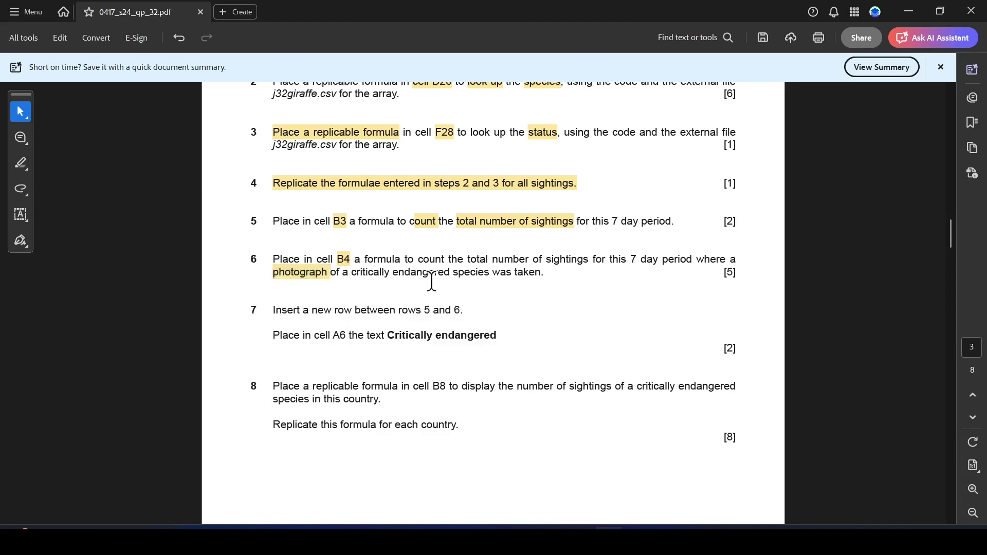
pyautogui.moveTo(452, 275); pyautogui.dragTo(354, 273)
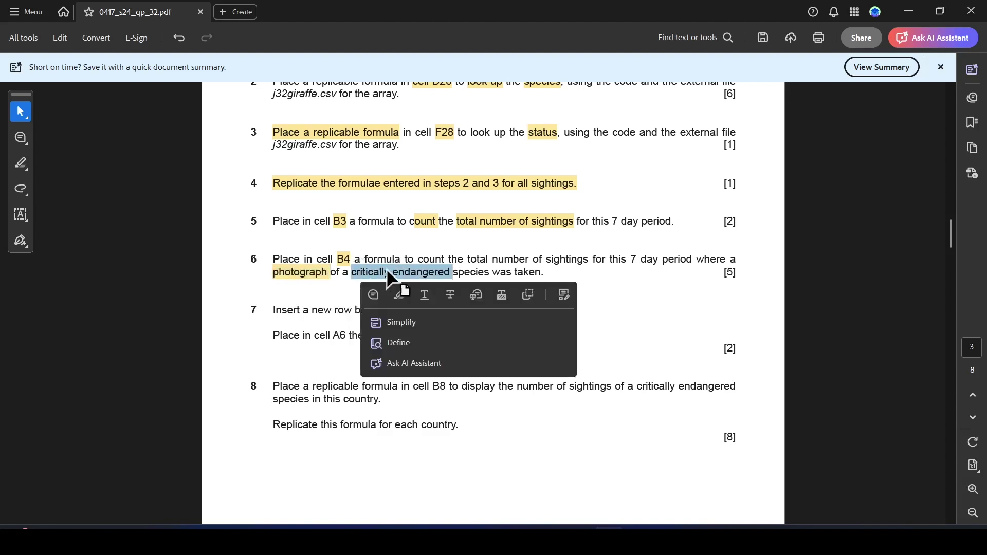
pyautogui.click(399, 294)
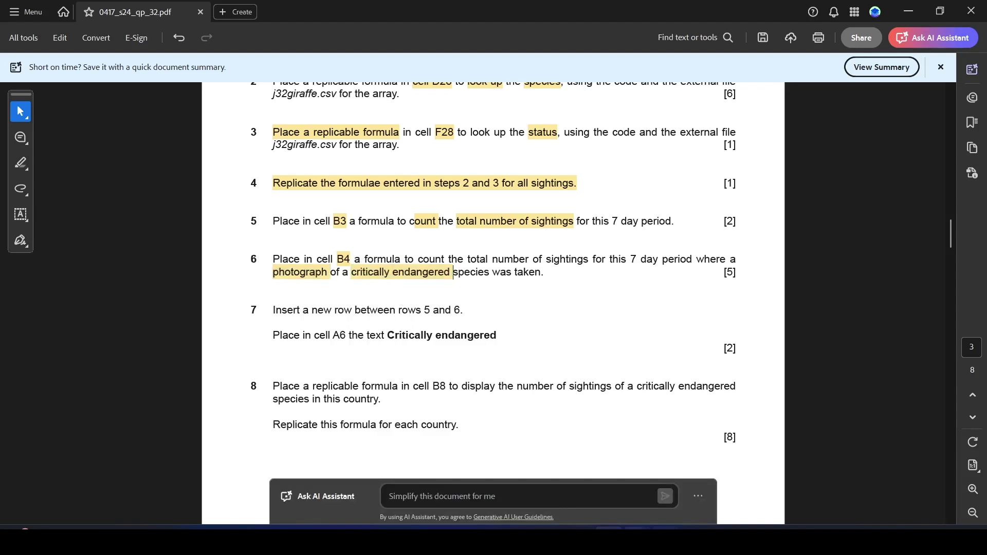
# Step: Return to the Giraffe workbook in Excel and check the row 4 label against question 6 of the exam paper
pyautogui.moveTo(666, 532)
pyautogui.click(710, 472)
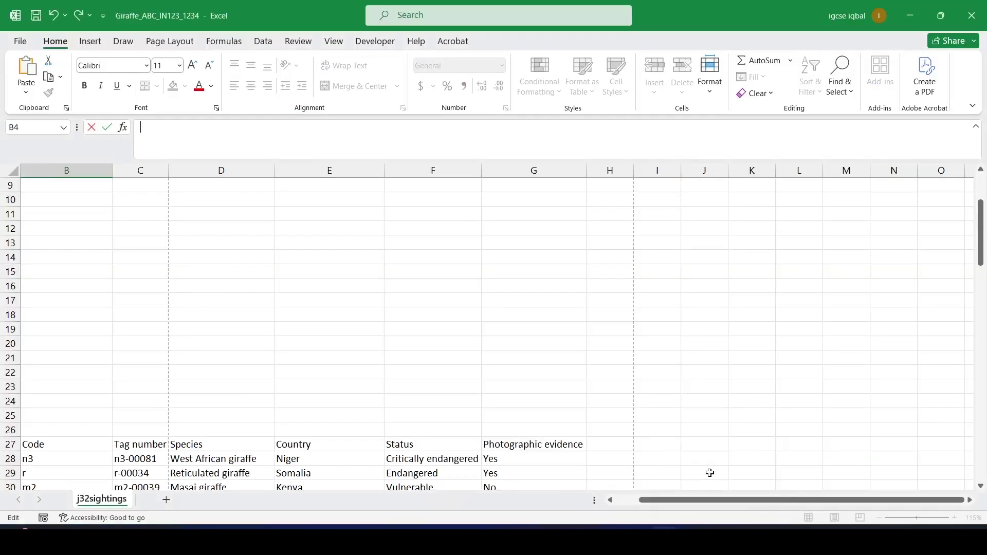
pyautogui.moveTo(981, 233); pyautogui.dragTo(981, 209)
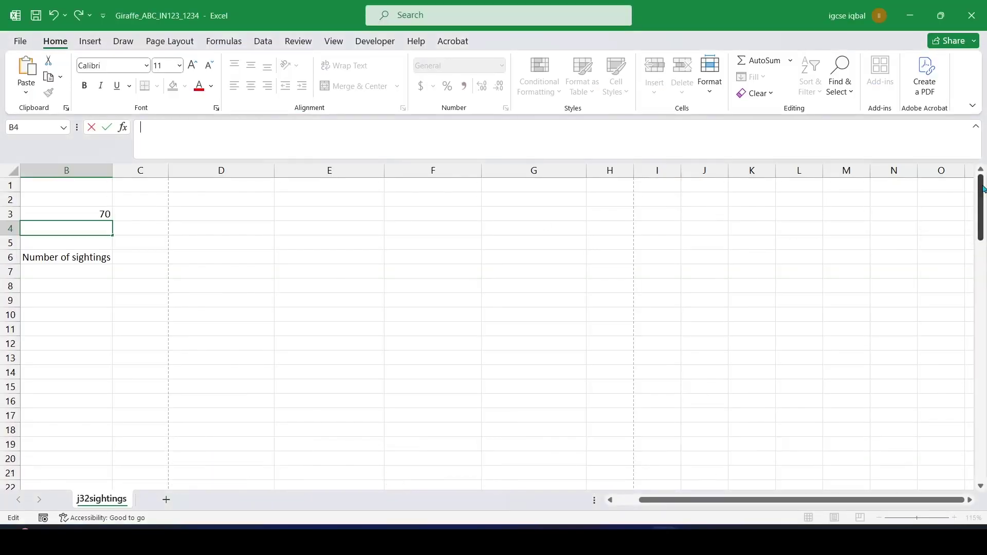
pyautogui.moveTo(679, 495); pyautogui.dragTo(657, 496)
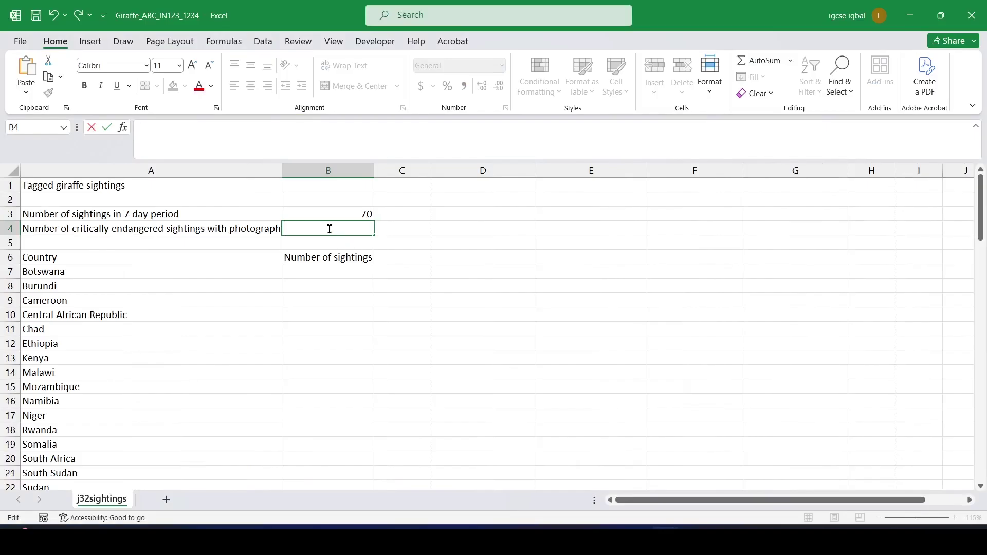
pyautogui.click(111, 226)
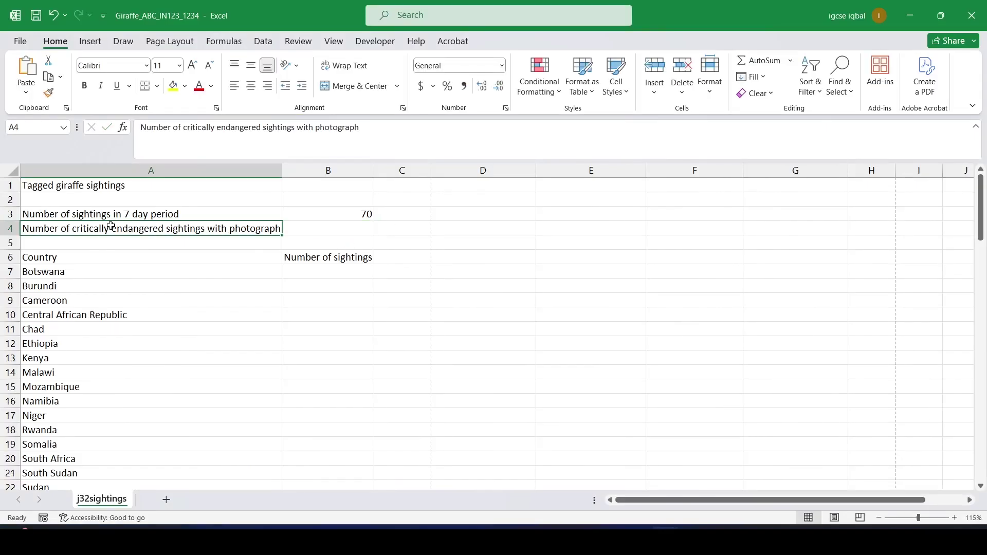
pyautogui.hotkey('alt', 'Tab')
pyautogui.hotkey('alt', 'Tab')
# Step: Start a COUNTIFS formula in cell B4 with the Status data F28:F97 as the first criteria range
pyautogui.click(329, 229)
pyautogui.write('=')
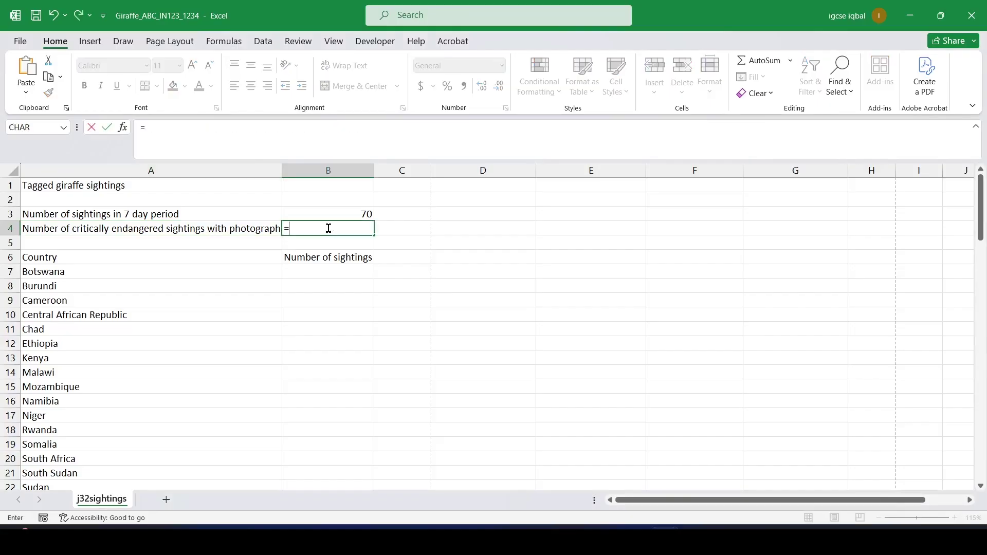
pyautogui.write('cou')
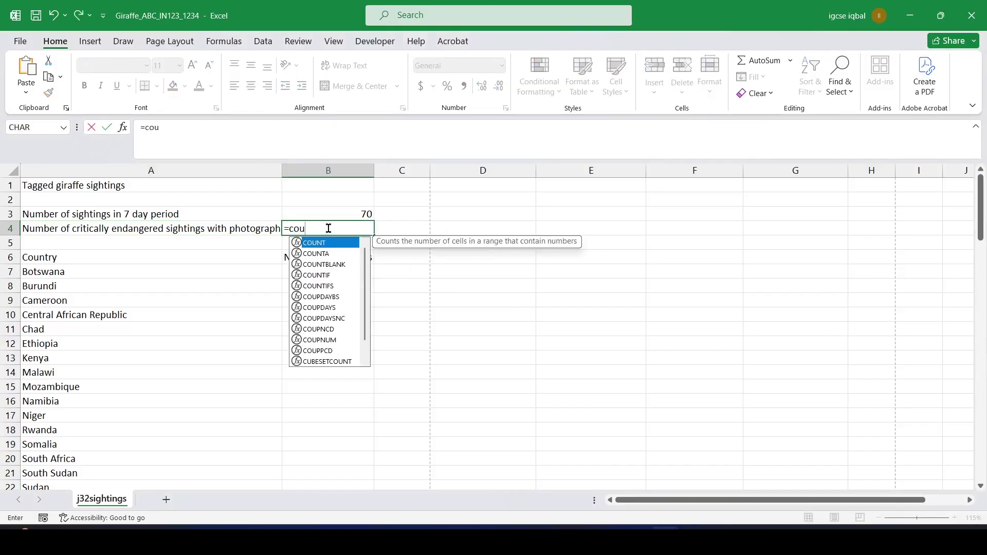
pyautogui.write('ntif')
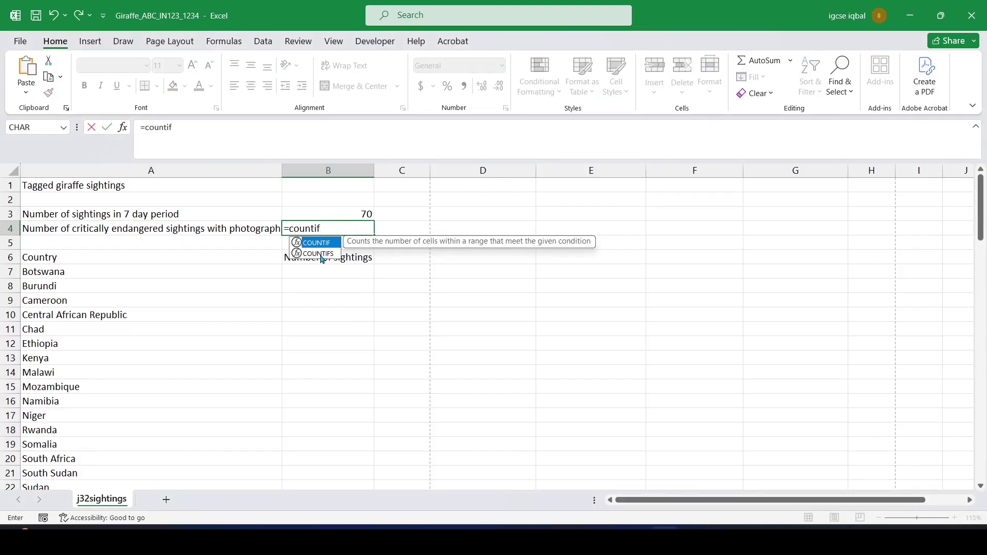
pyautogui.doubleClick(320, 253)
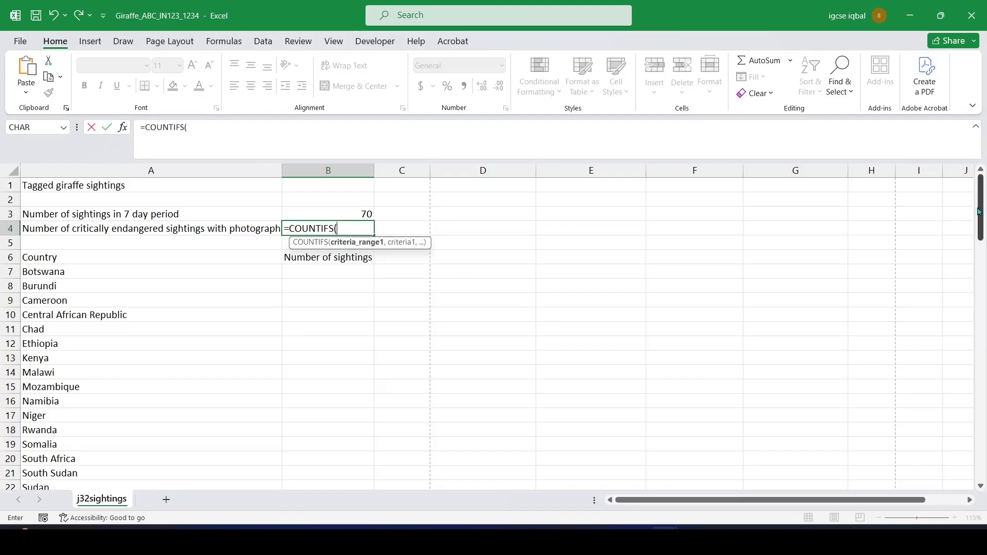
pyautogui.moveTo(982, 208); pyautogui.dragTo(980, 258)
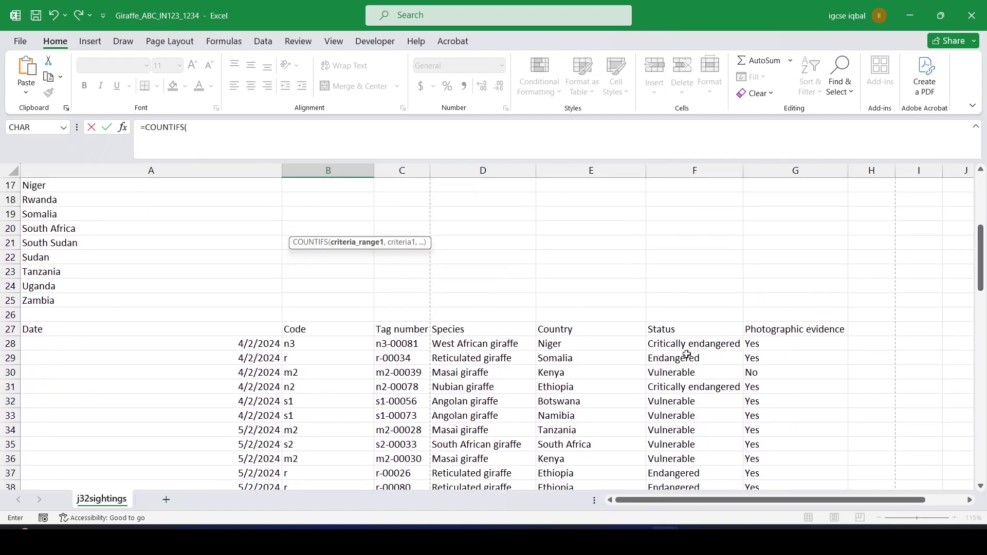
pyautogui.moveTo(675, 347); pyautogui.dragTo(681, 467)
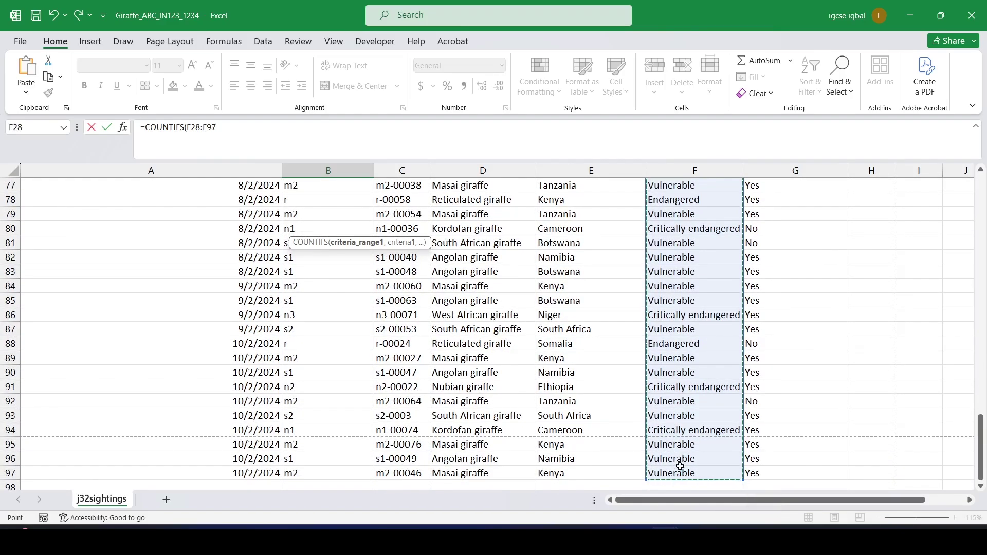
pyautogui.click(227, 129)
pyautogui.write(',')
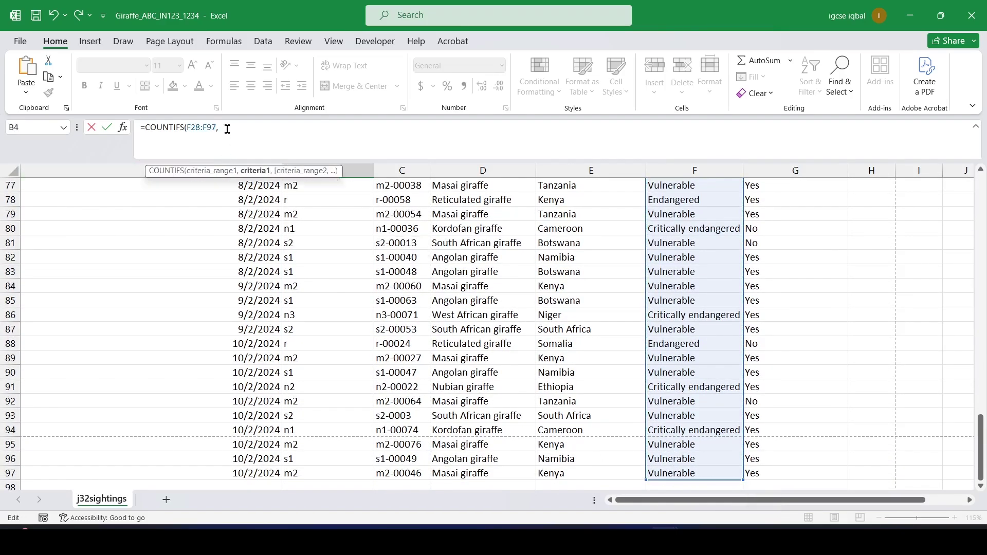
# Step: Enter "Critically endangered" as the first criterion of B4's COUNTIFS formula
pyautogui.moveTo(977, 426); pyautogui.dragTo(976, 124)
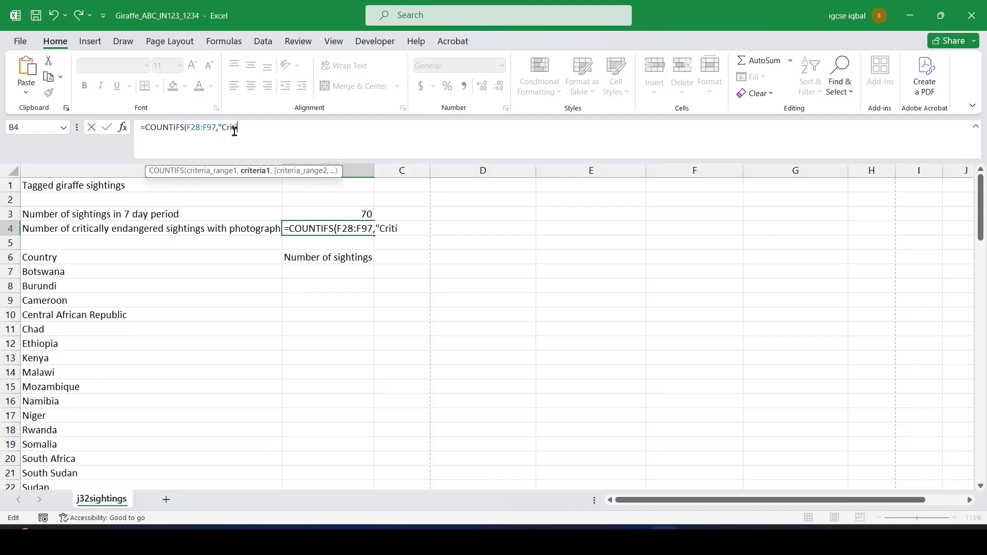
pyautogui.write('lly endangered')
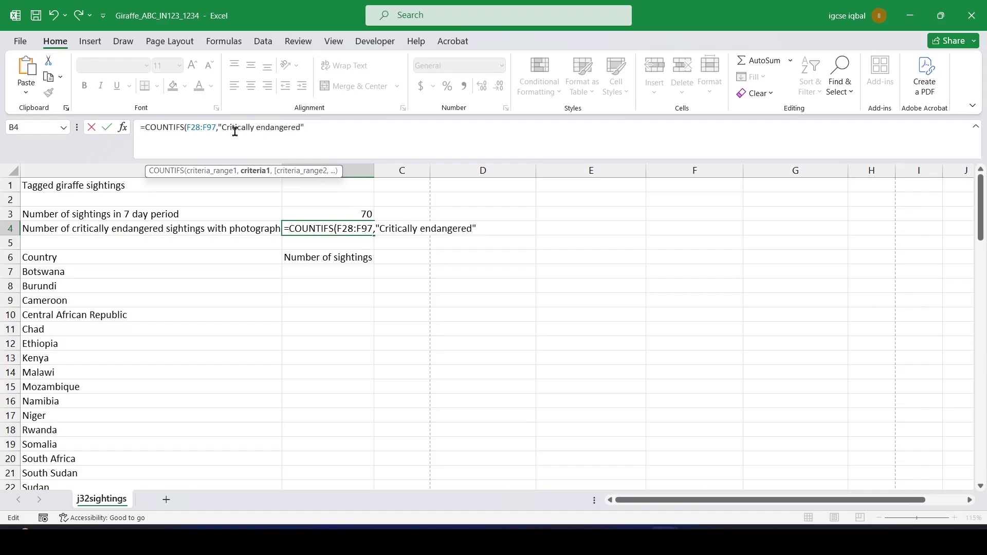
pyautogui.write(',')
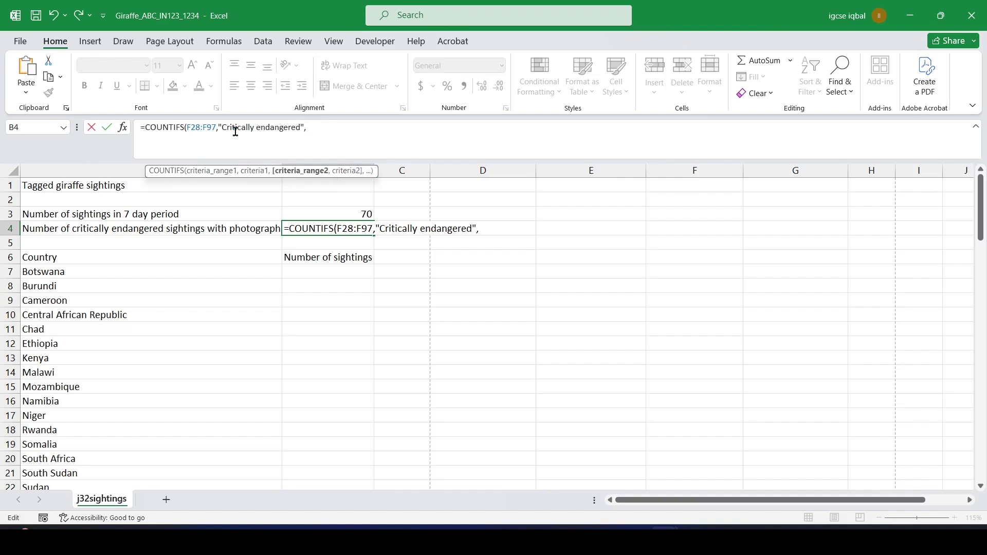
# Step: Add the Photographic evidence range G28:G97 with the criterion "Yes" and complete B4's COUNTIFS formula
pyautogui.moveTo(982, 194)
pyautogui.mouseDown()
pyautogui.moveTo(983, 263)
pyautogui.moveTo(977, 188)
pyautogui.mouseUp()
pyautogui.moveTo(982, 204); pyautogui.dragTo(981, 262)
pyautogui.moveTo(764, 320); pyautogui.dragTo(768, 448)
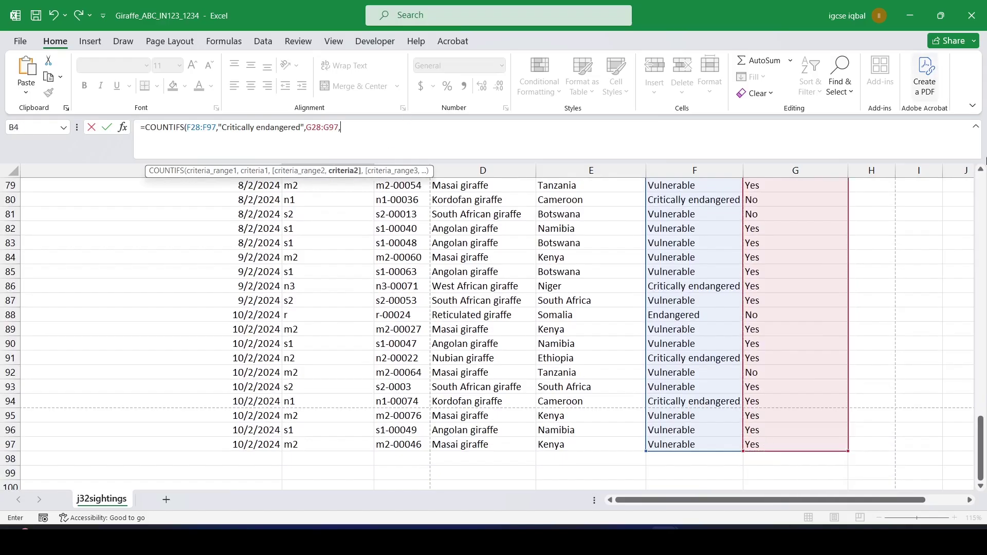
pyautogui.moveTo(984, 440); pyautogui.dragTo(984, 259)
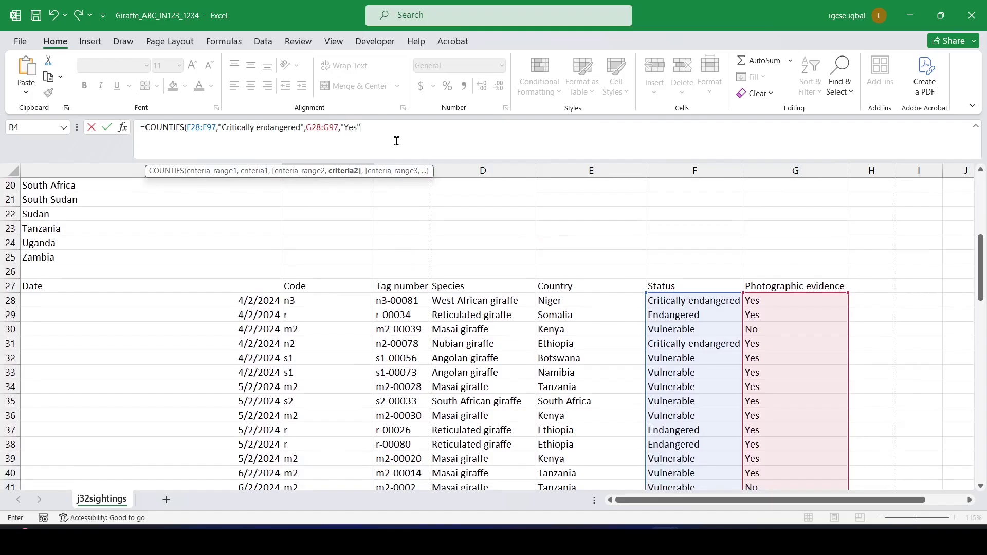
pyautogui.write(')')
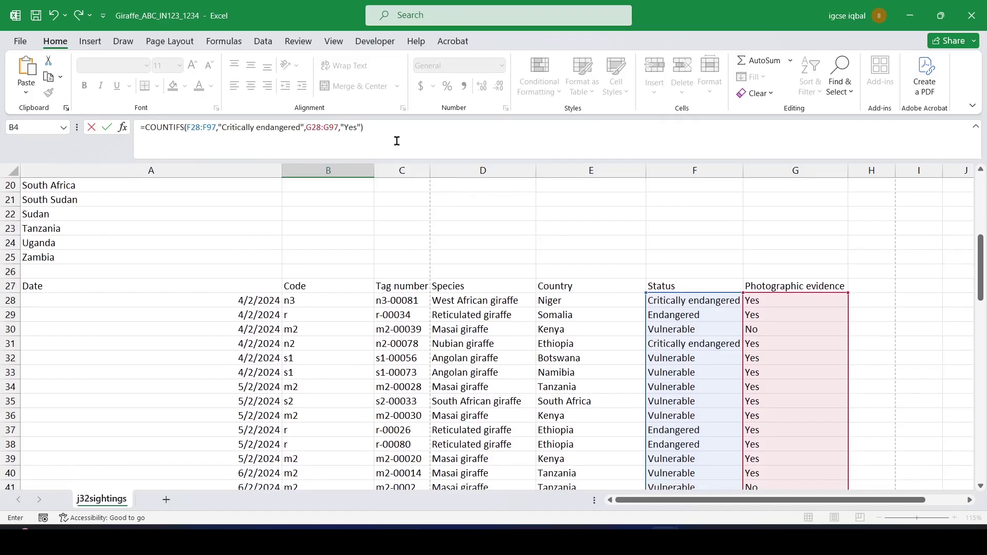
pyautogui.press('Return')
pyautogui.moveTo(981, 214); pyautogui.dragTo(981, 201)
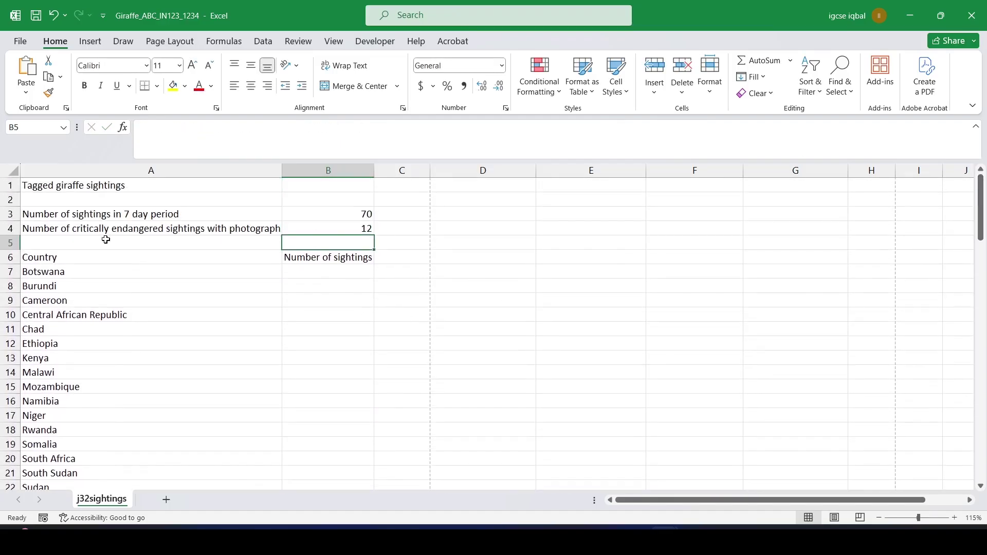
pyautogui.click(331, 232)
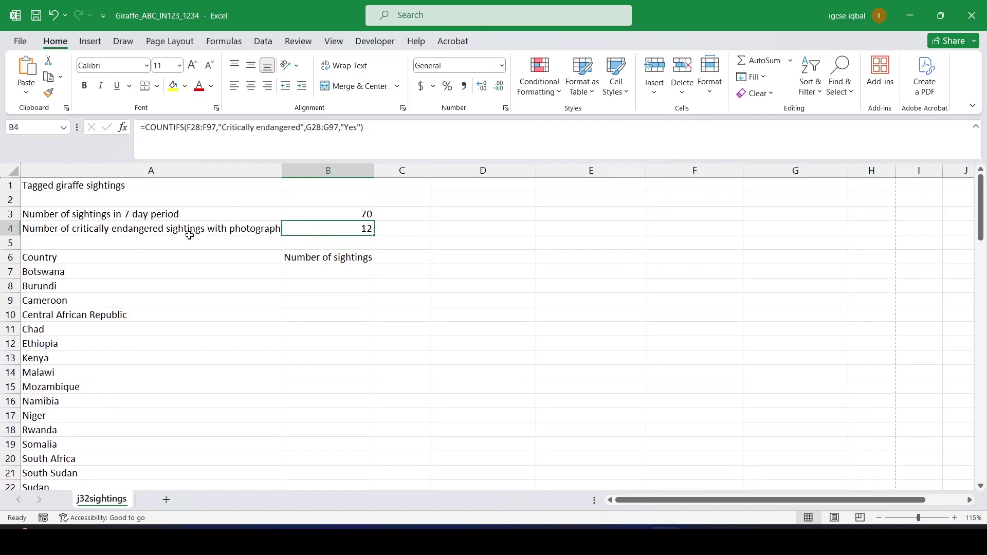
# Step: Switch to the exam paper in Acrobat and highlight "Insert a new row between rows 5 and 6." in question 7
pyautogui.hotkey('alt', 'Tab')
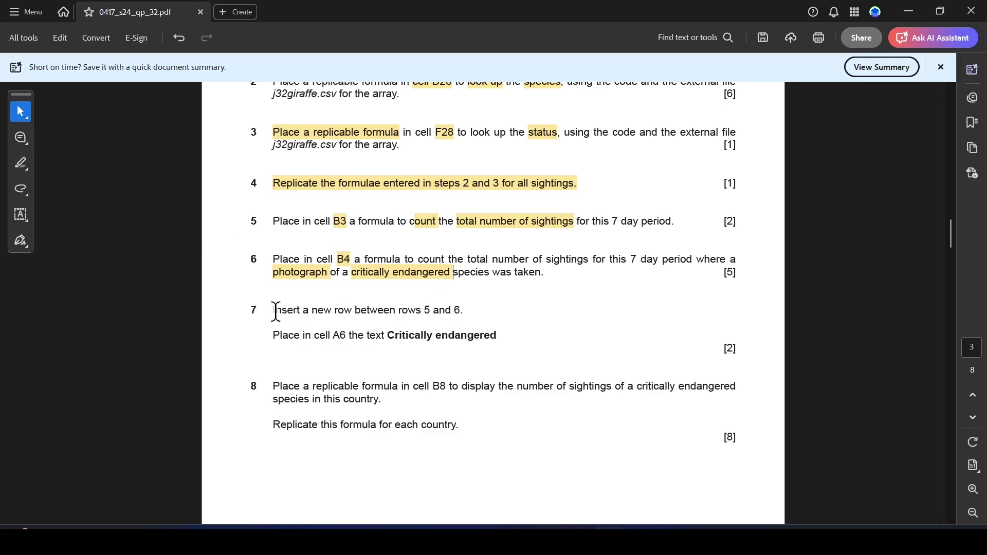
pyautogui.moveTo(274, 310); pyautogui.dragTo(464, 312)
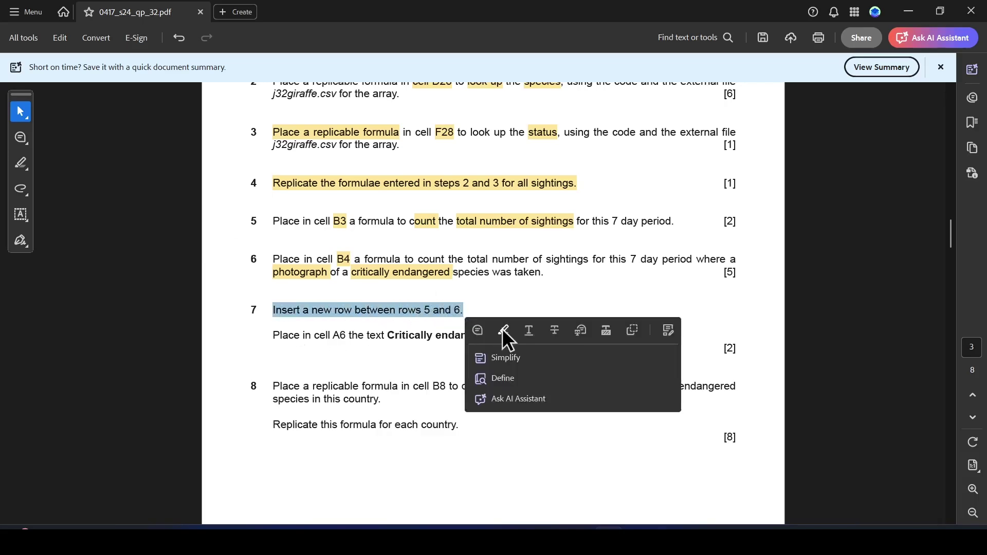
pyautogui.click(504, 332)
# Step: Return to the Giraffe workbook in Excel and insert a new row between rows 5 and 6
pyautogui.moveTo(664, 537)
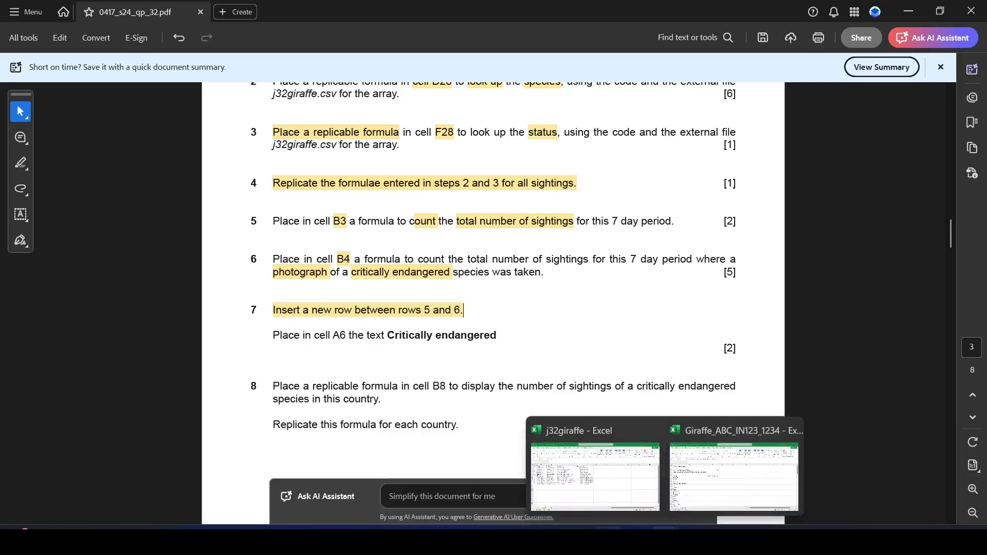
pyautogui.click(735, 475)
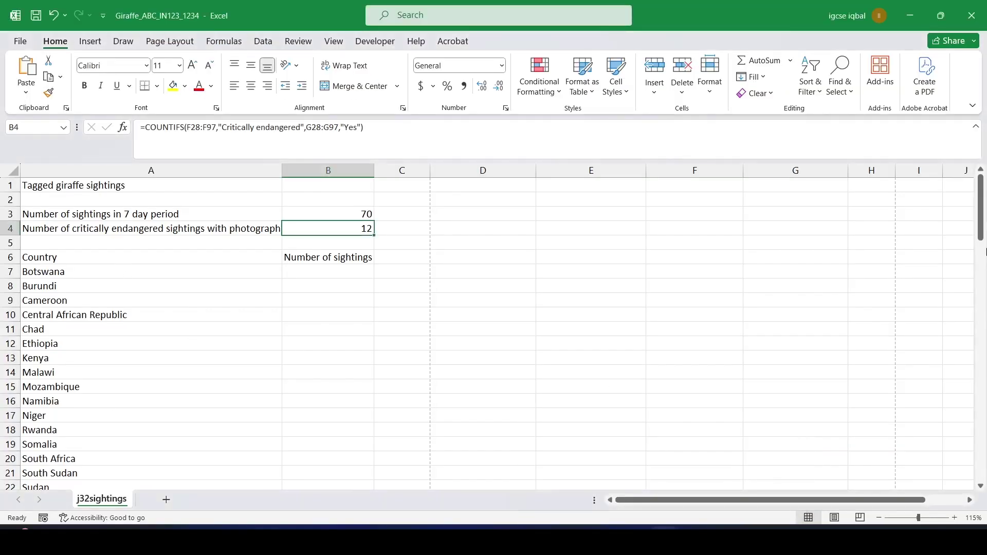
pyautogui.click(9, 257)
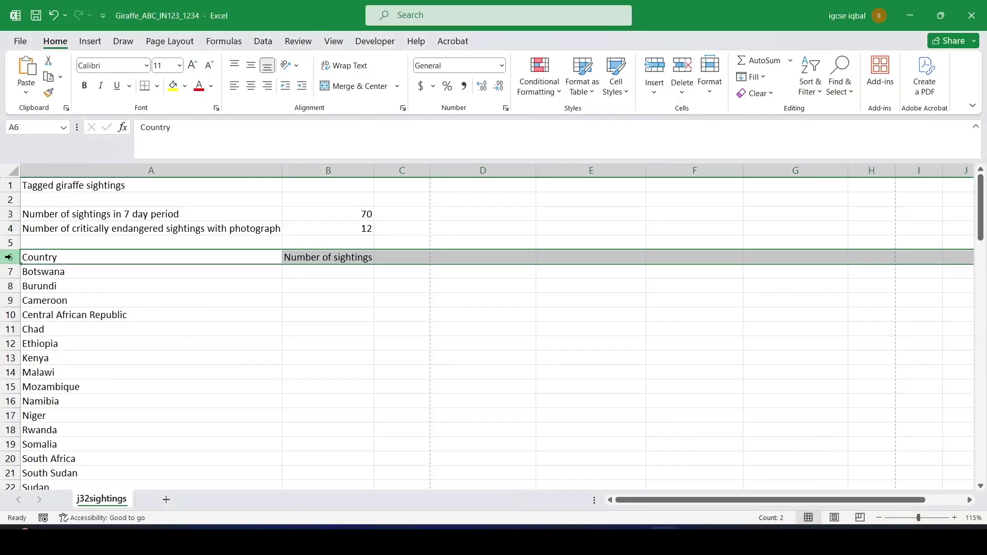
pyautogui.rightClick(9, 257)
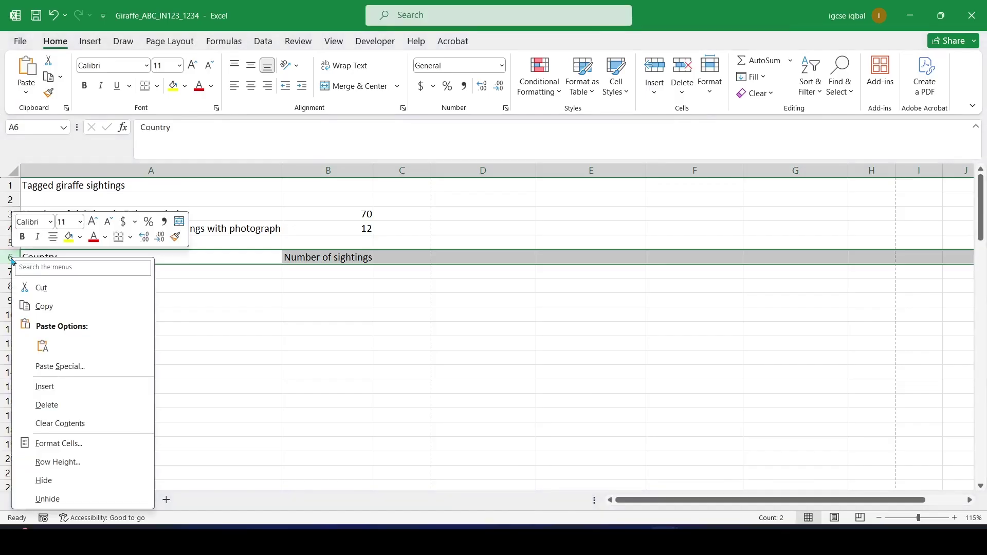
pyautogui.click(45, 386)
# Step: Copy the text "Critically endangered" from question 7 of the exam paper in Acrobat into cell A6 of the Excel workbook
pyautogui.click(36, 256)
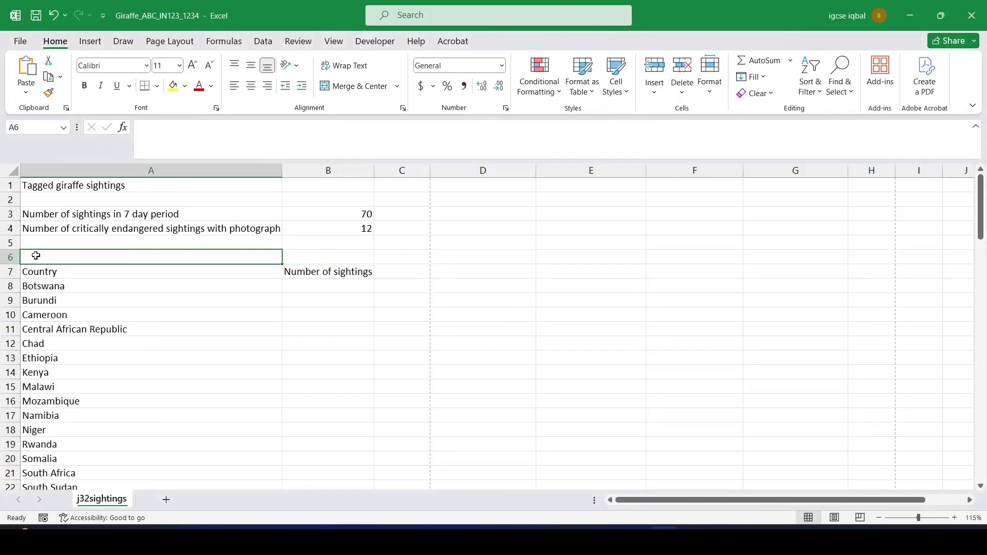
pyautogui.hotkey('alt', 'Tab')
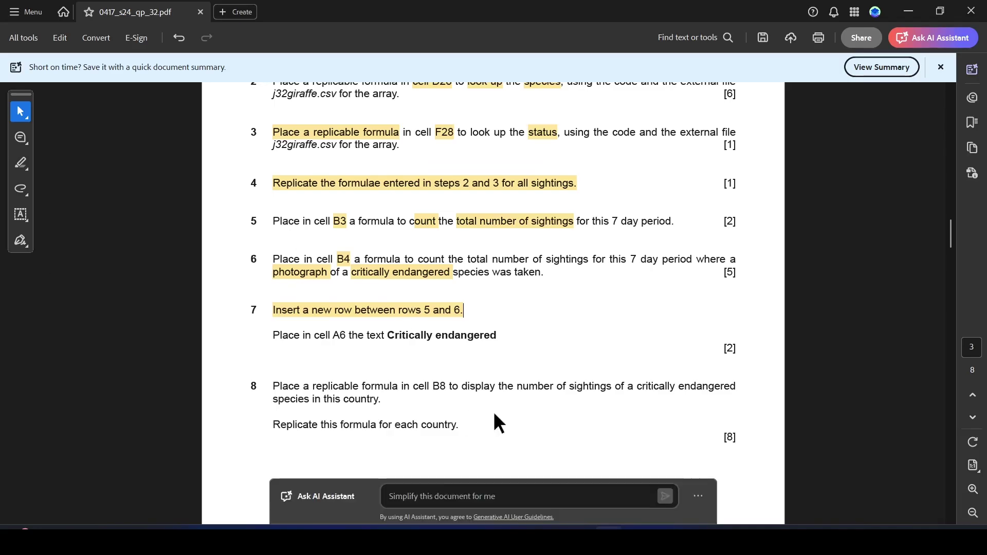
pyautogui.moveTo(389, 334); pyautogui.dragTo(491, 333)
pyautogui.hotkey('ctrl', 'c')
pyautogui.hotkey('alt', 'Tab')
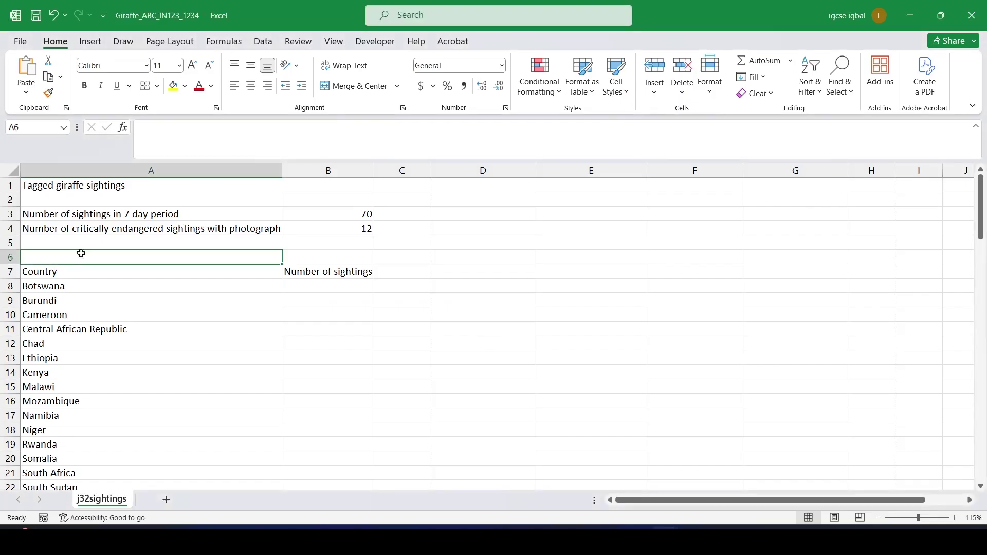
pyautogui.hotkey('ctrl', 'v')
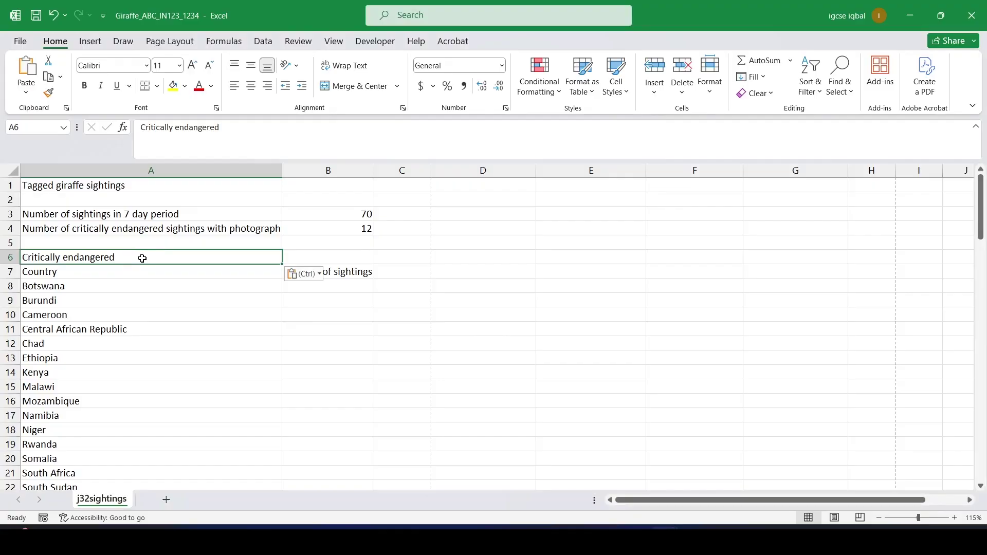
# Step: Switch to the exam paper in Acrobat and highlight the cell reference "B8" in question 8
pyautogui.hotkey('alt', 'Tab')
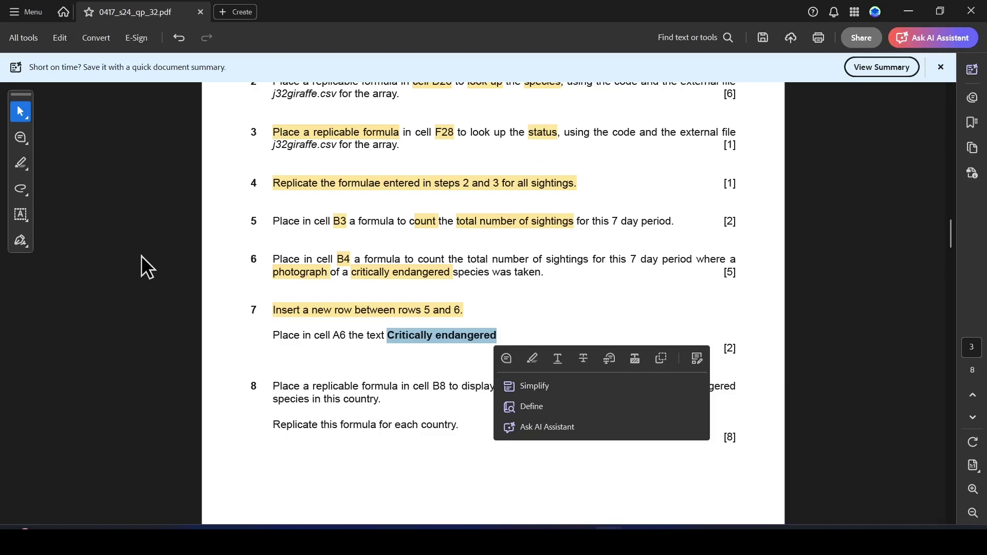
pyautogui.hotkey('alt', 'Tab')
pyautogui.hotkey('alt', 'Tab')
pyautogui.click(354, 404)
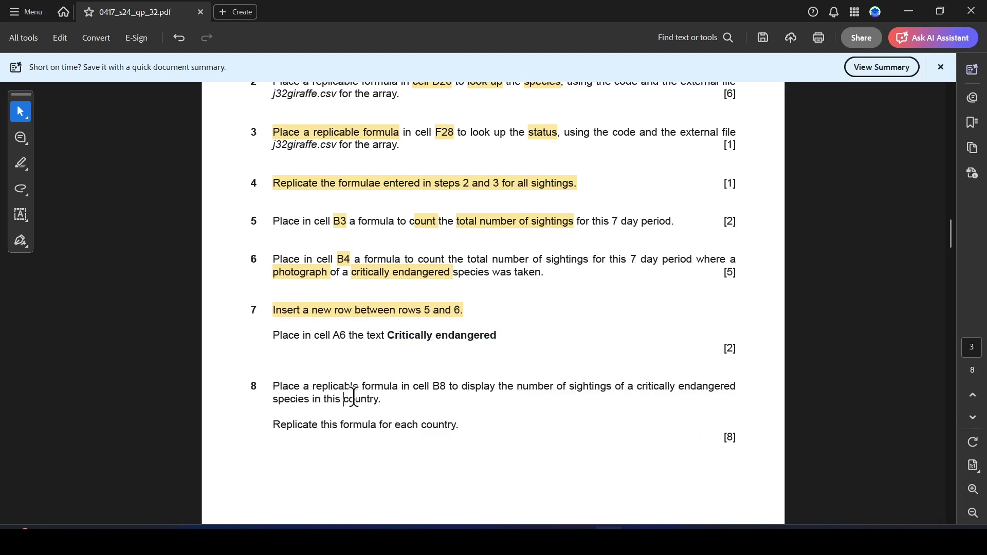
pyautogui.doubleClick(439, 387)
pyautogui.click(484, 410)
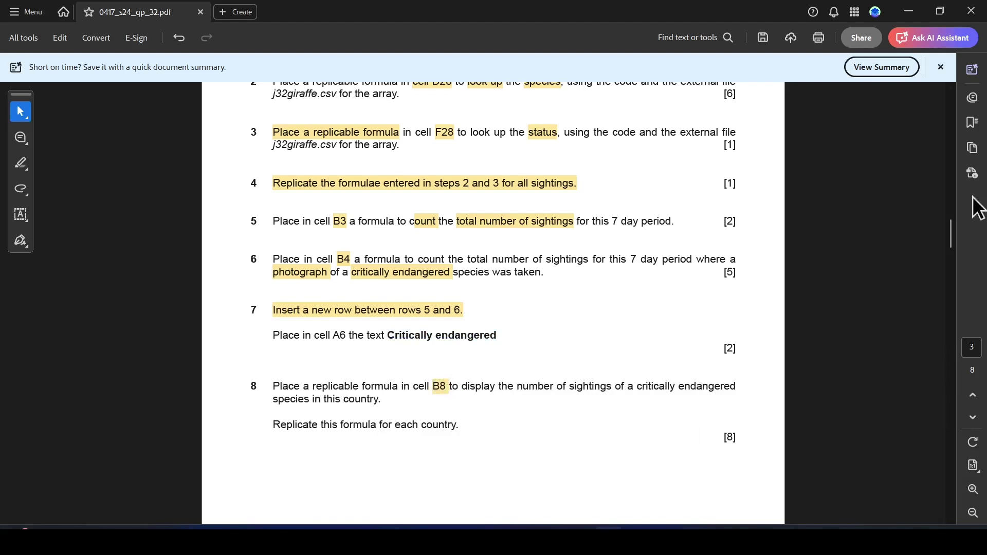
# Step: Highlight "number of sightings of a critically endangered" and "country." in question 8 of the exam paper
pyautogui.moveTo(951, 234); pyautogui.dragTo(951, 242)
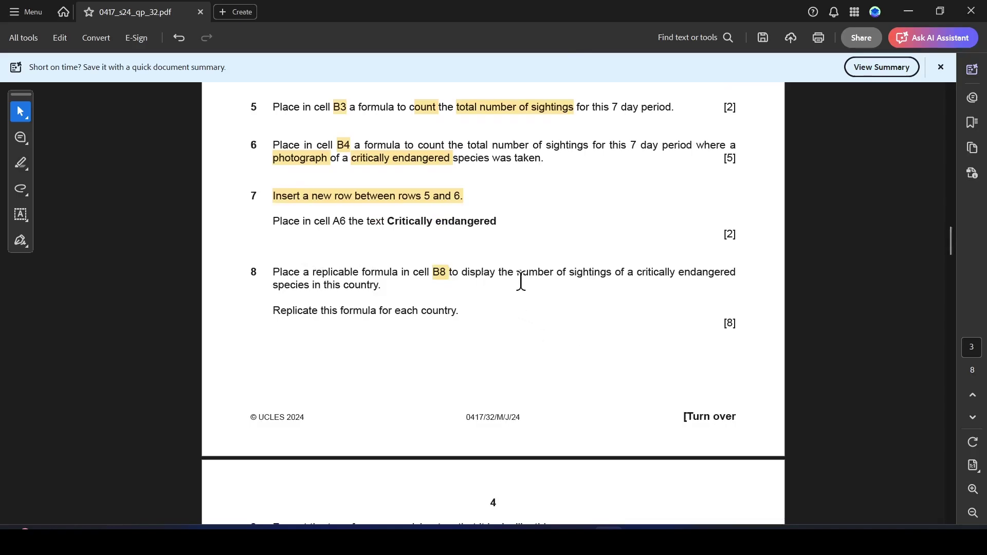
pyautogui.moveTo(515, 273); pyautogui.dragTo(708, 278)
pyautogui.click(749, 292)
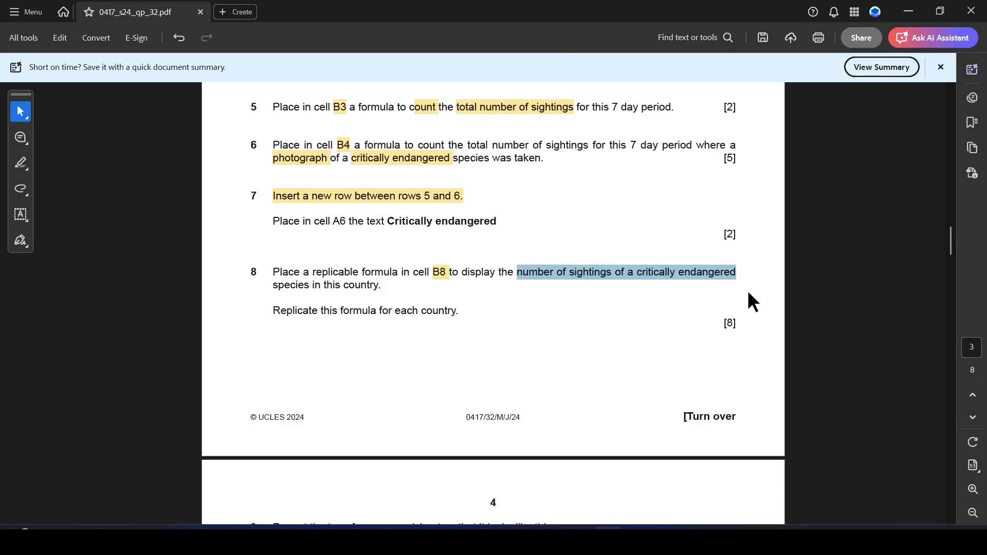
pyautogui.moveTo(343, 288); pyautogui.dragTo(383, 288)
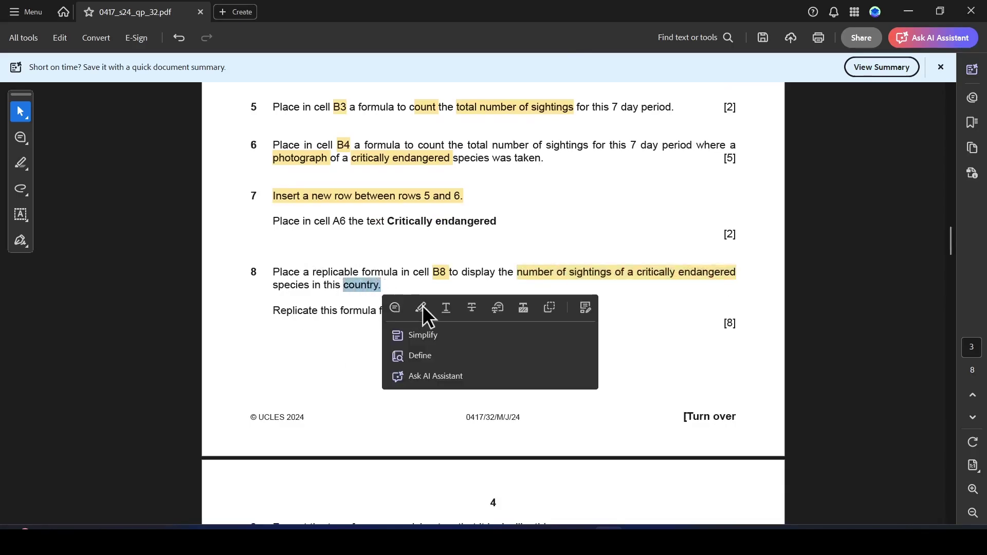
pyautogui.click(420, 308)
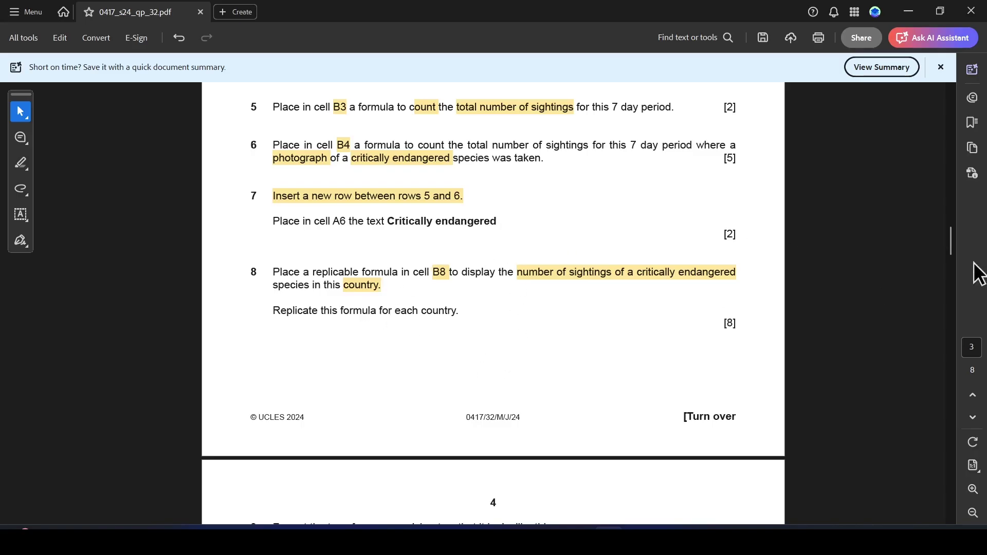
# Step: Return to the Giraffe workbook in Excel and start a COUNTIFS formula in cell B8
pyautogui.hotkey('alt', 'Tab')
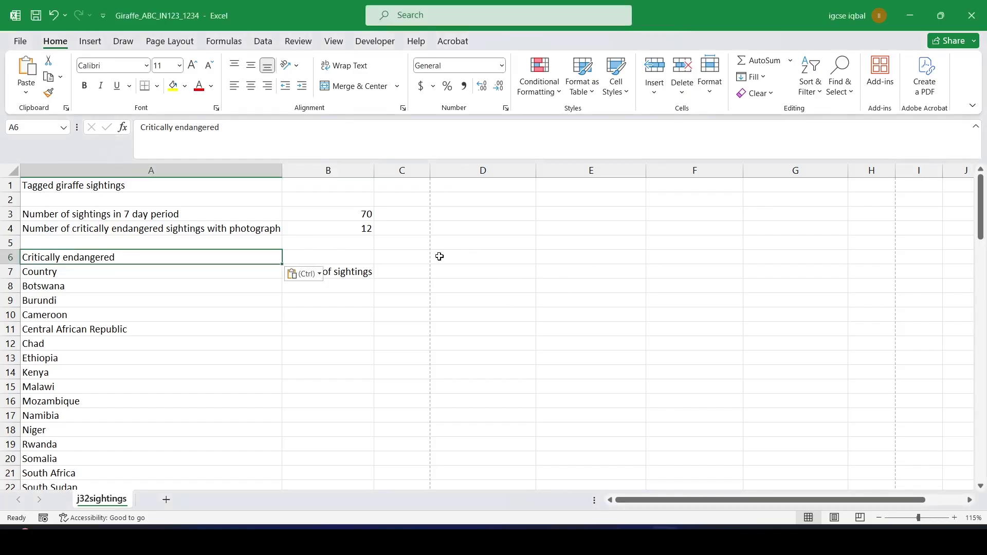
pyautogui.click(313, 260)
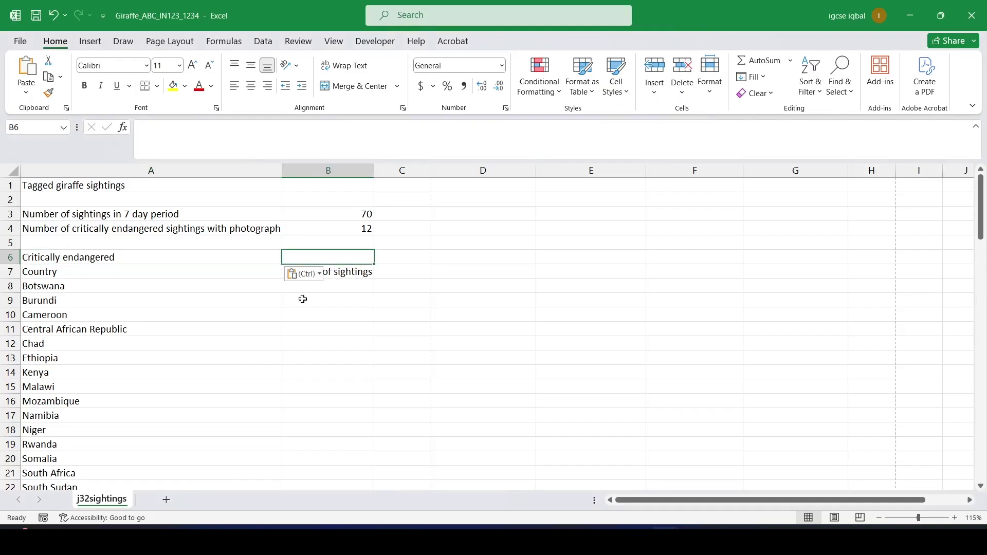
pyautogui.click(301, 287)
pyautogui.click(435, 292)
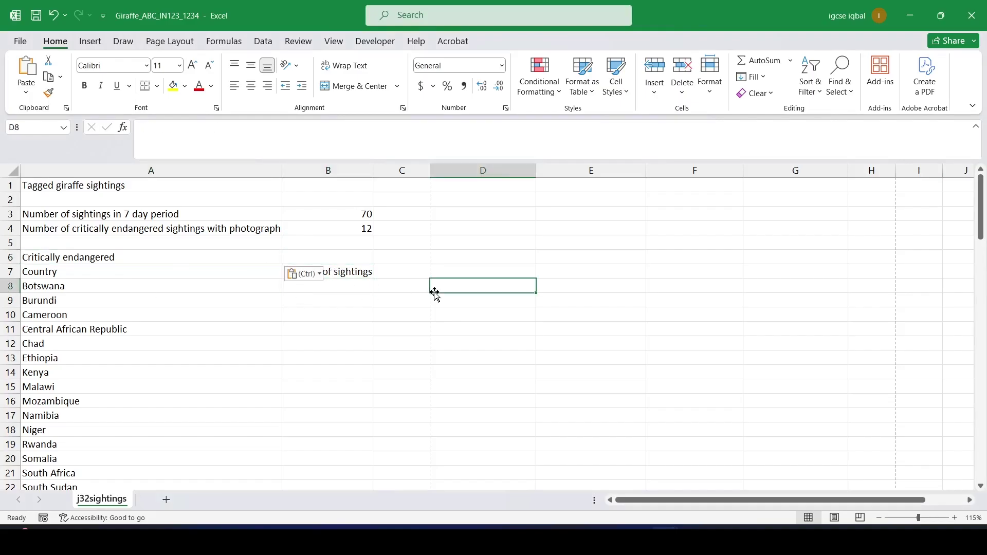
pyautogui.press('Left')
pyautogui.press('Left')
pyautogui.write('=')
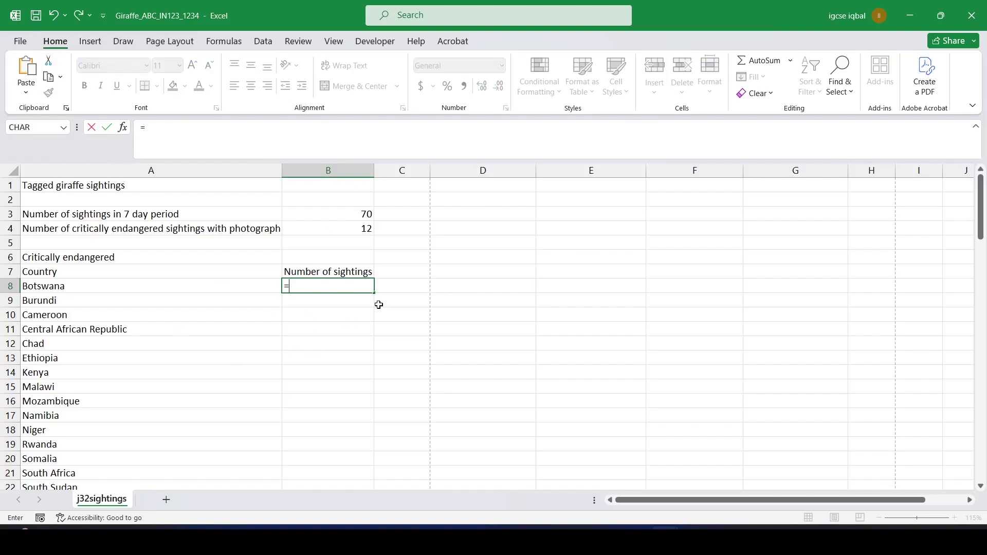
pyautogui.write('cou')
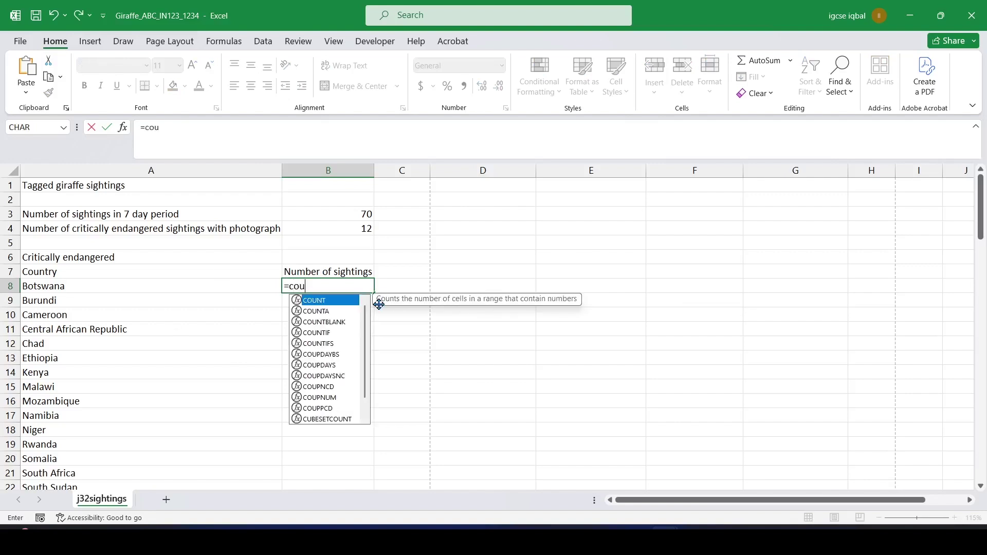
pyautogui.write('nt')
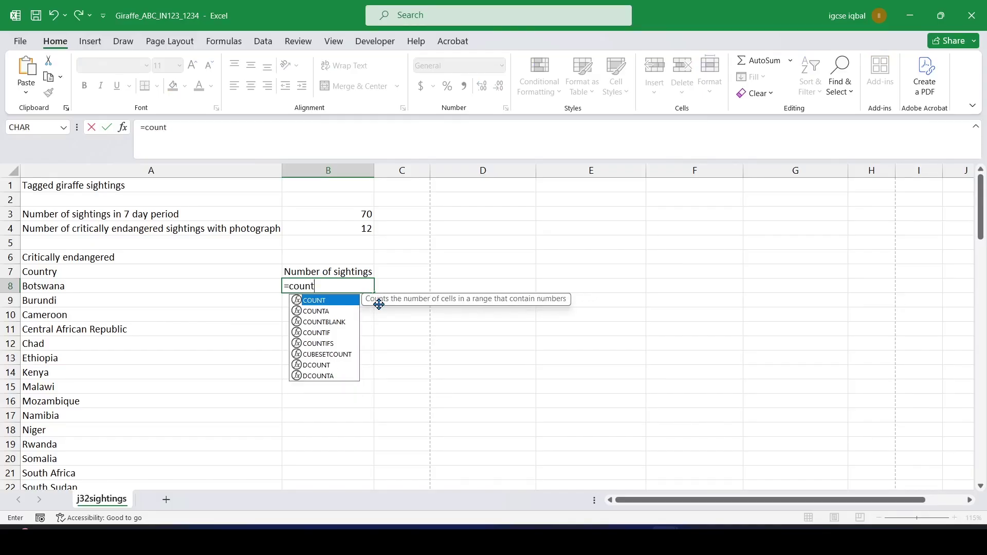
pyautogui.click(325, 346)
pyautogui.doubleClick(325, 347)
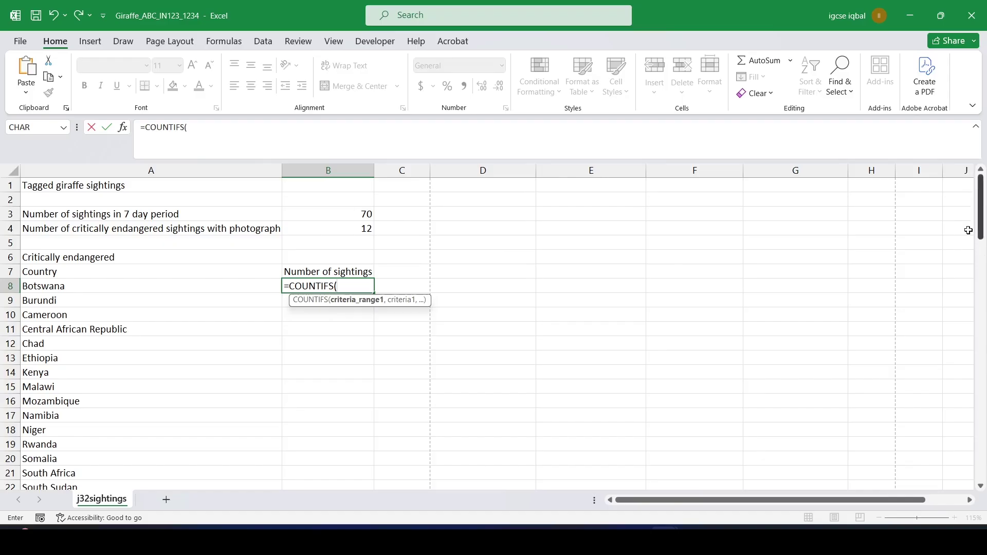
# Step: Add the Country range E29:E98 with cell A8 as its criterion to B8's COUNTIFS formula
pyautogui.moveTo(982, 225); pyautogui.dragTo(982, 276)
pyautogui.moveTo(571, 341); pyautogui.dragTo(573, 463)
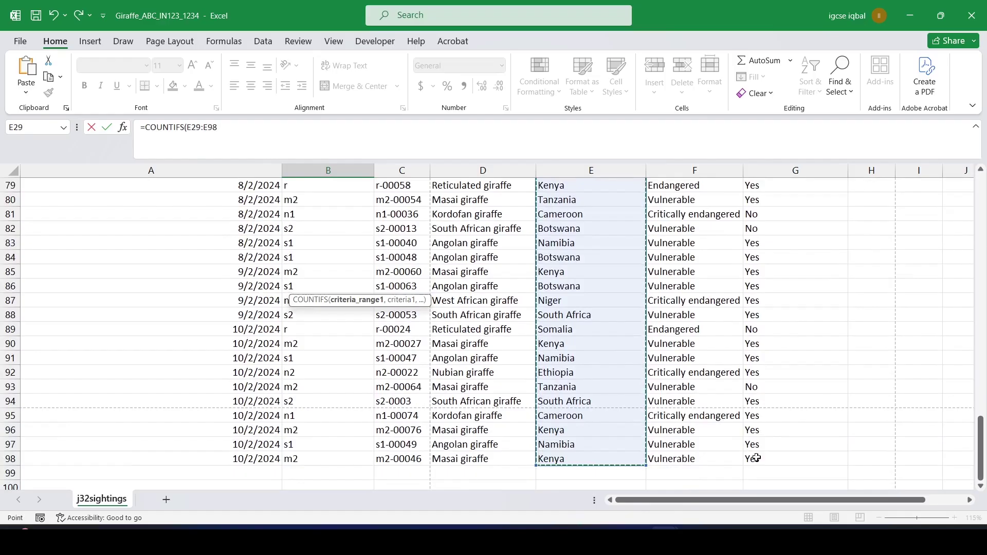
pyautogui.moveTo(980, 447); pyautogui.dragTo(983, 173)
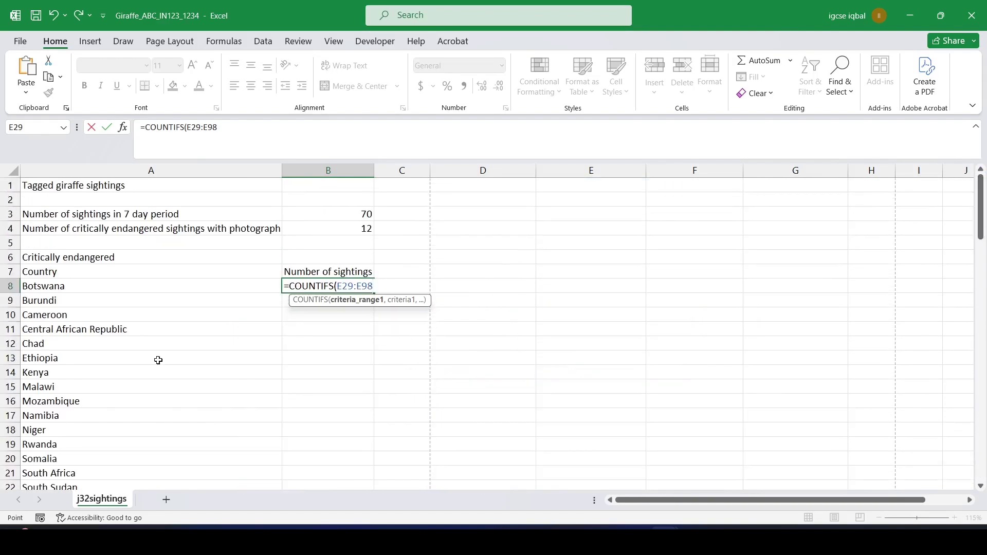
pyautogui.write(',')
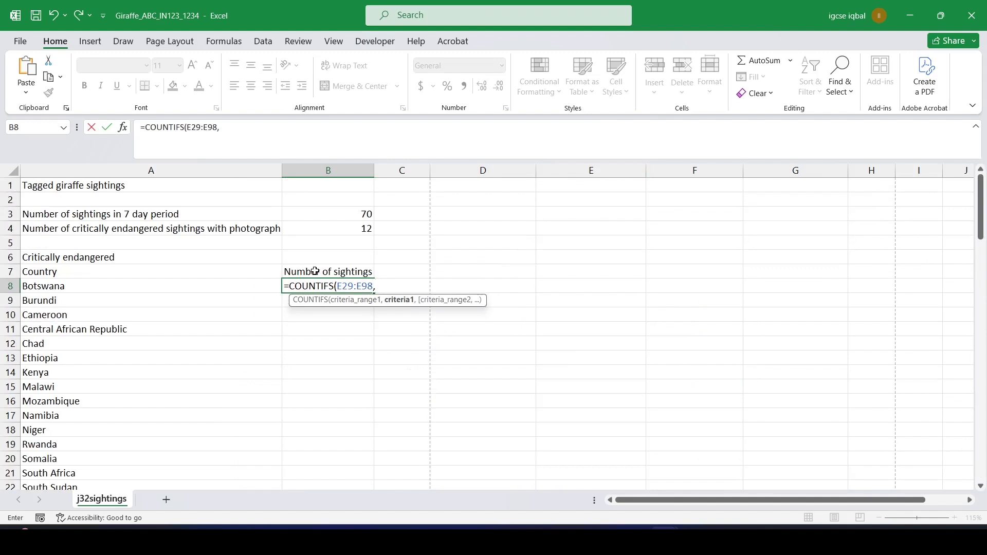
pyautogui.click(49, 288)
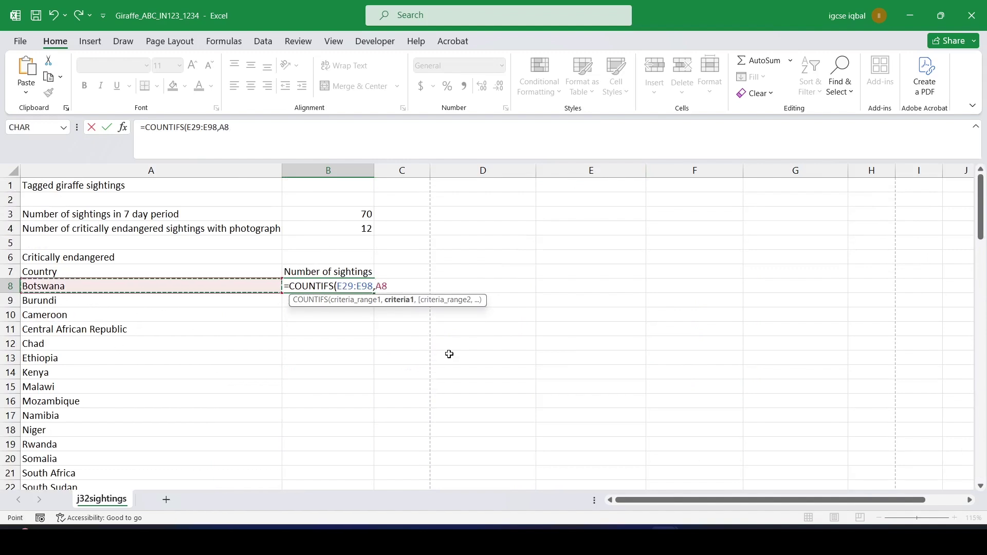
pyautogui.click(240, 128)
pyautogui.write(',')
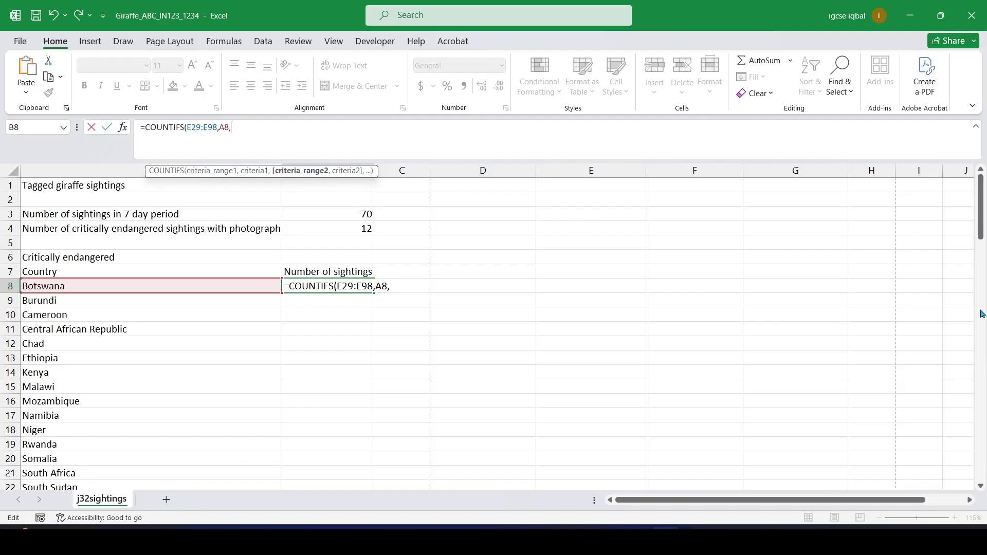
# Step: Add the Status range F29:F98 with the criterion "Critically endangered" and close the COUNTIFS formula's bracket
pyautogui.moveTo(983, 230); pyautogui.dragTo(982, 294)
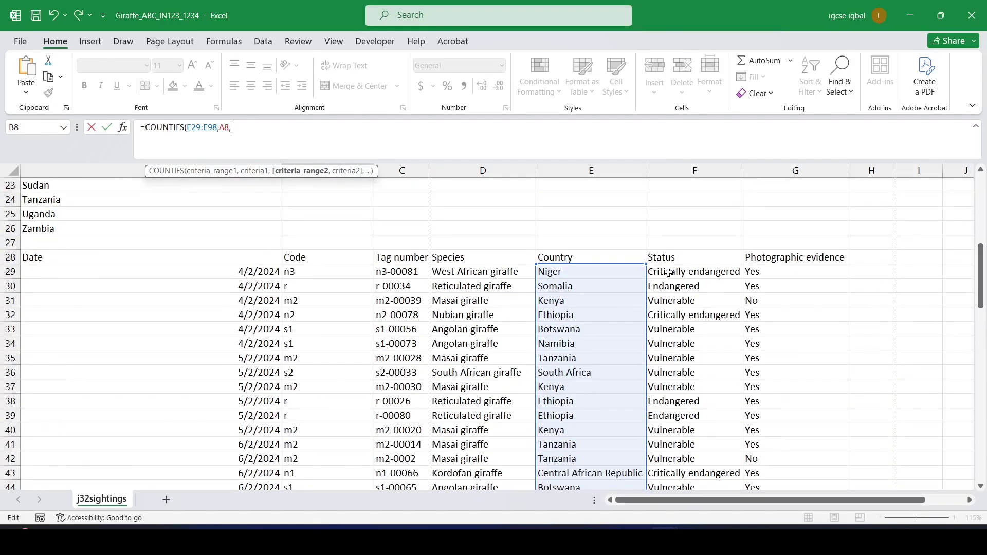
pyautogui.moveTo(669, 273); pyautogui.dragTo(693, 461)
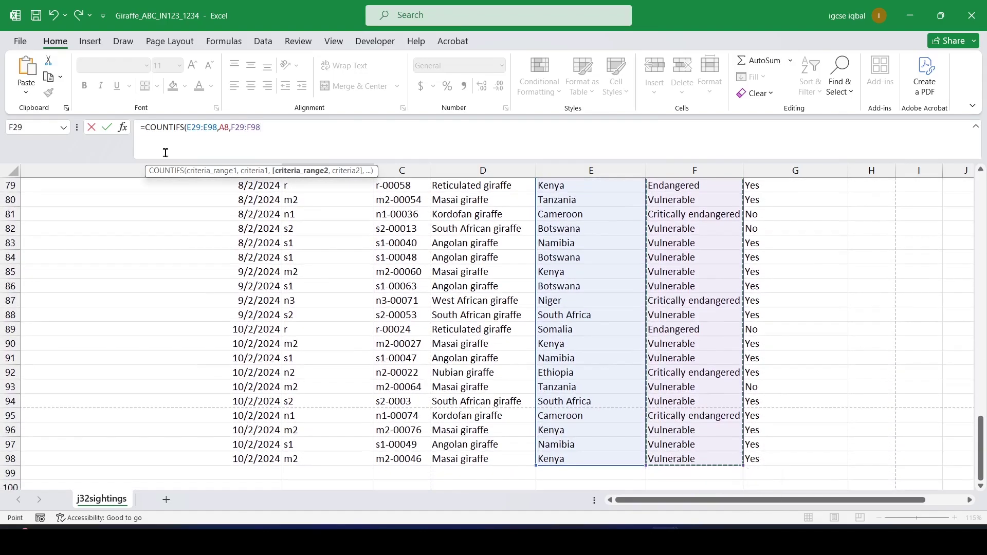
pyautogui.write(',"Critically e')
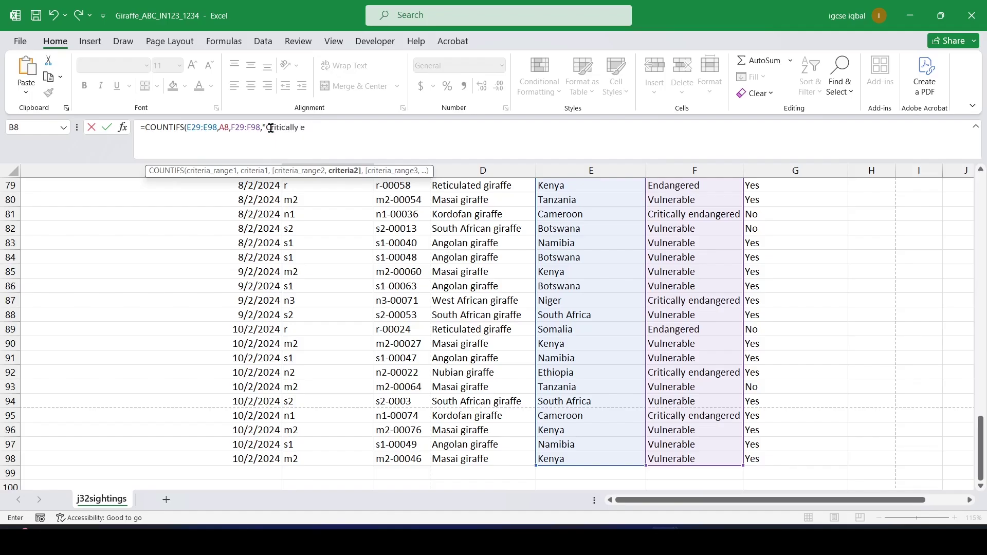
pyautogui.write('gered")')
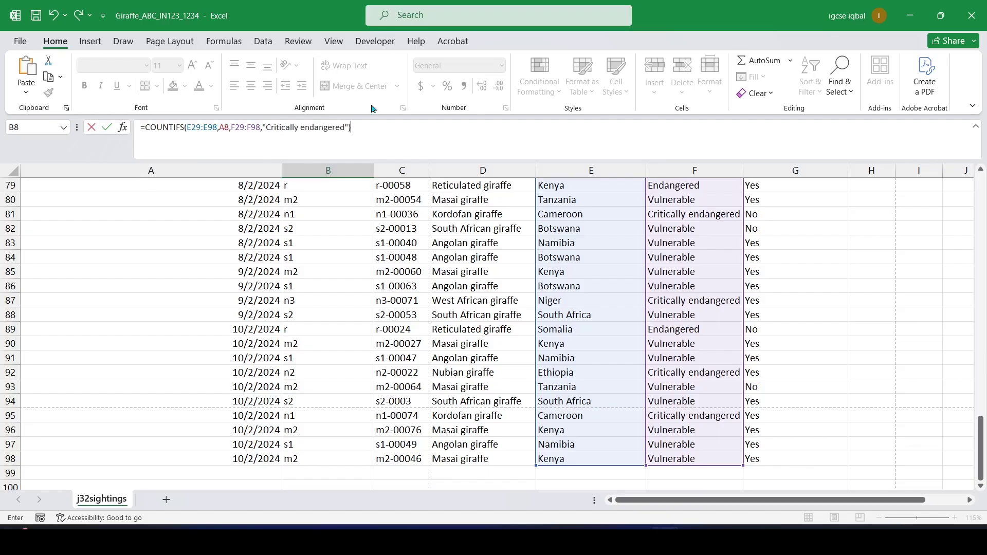
# Step: Make the ranges absolute as $E$29:$E$98 and $F$29:$F$98 in B8's COUNTIFS formula and enter it
pyautogui.moveTo(980, 430); pyautogui.dragTo(975, 200)
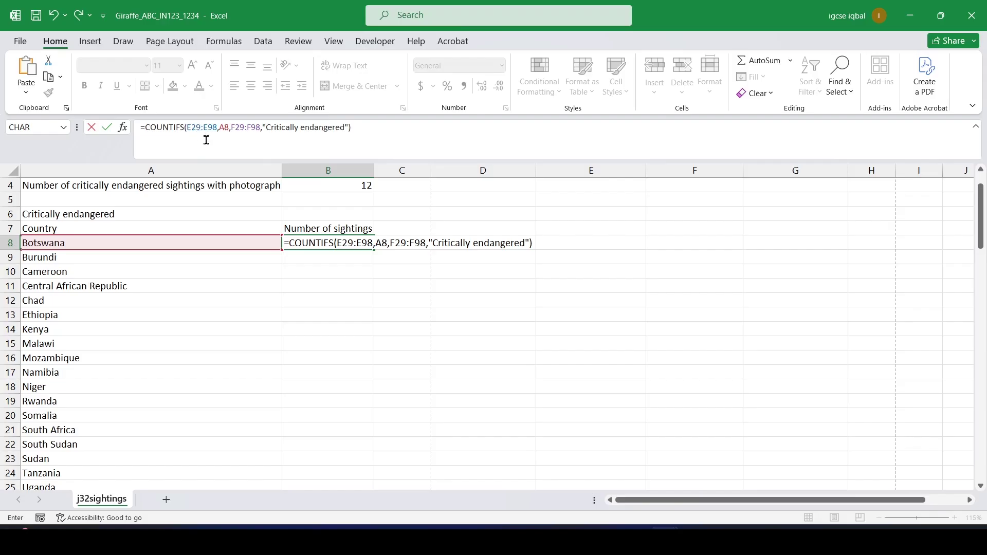
pyautogui.moveTo(187, 127); pyautogui.dragTo(217, 127)
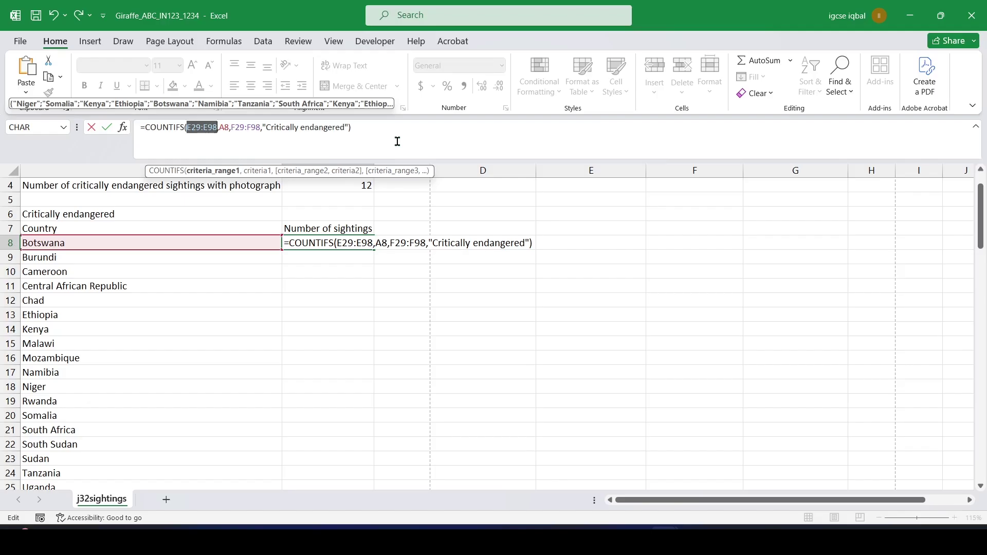
pyautogui.press('F4')
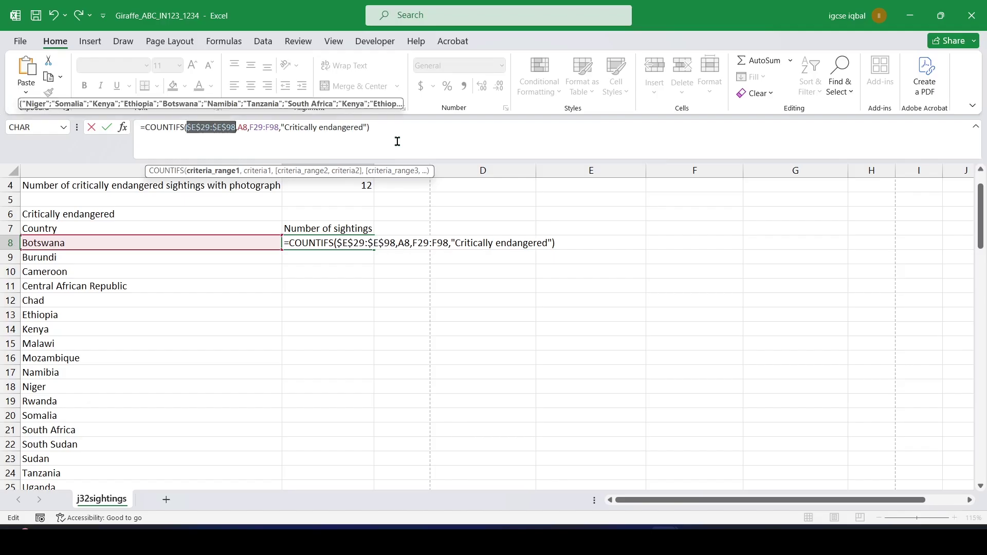
pyautogui.moveTo(250, 129); pyautogui.dragTo(277, 129)
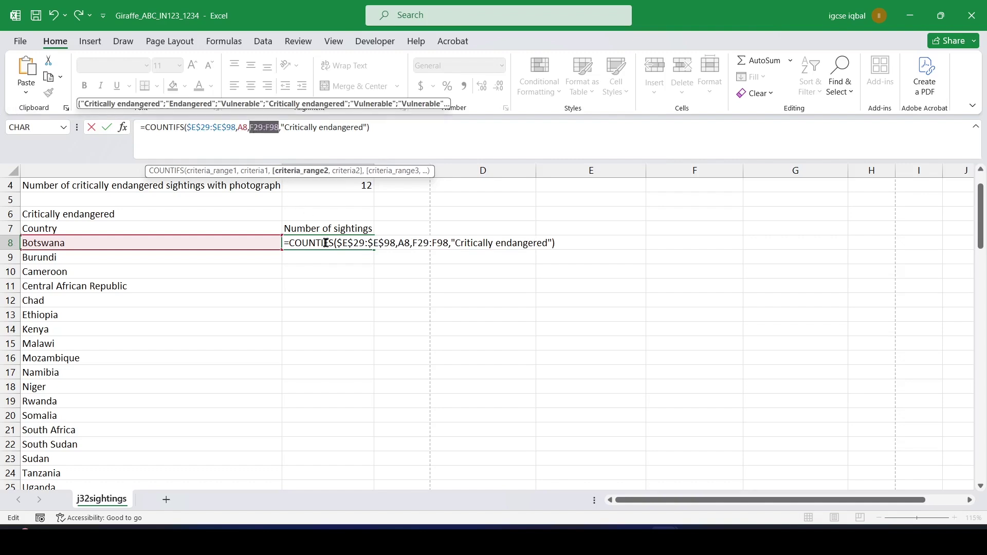
pyautogui.press('F4')
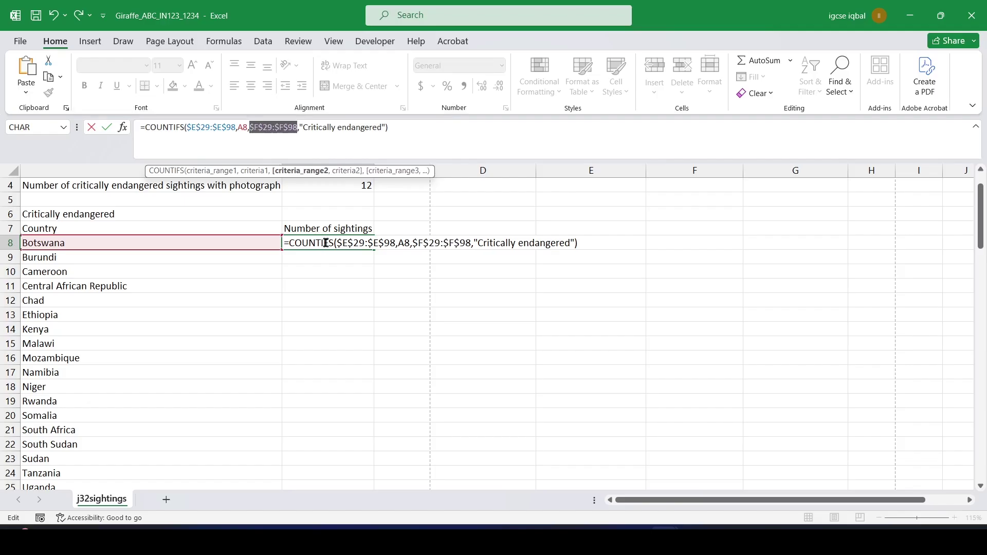
pyautogui.click(406, 132)
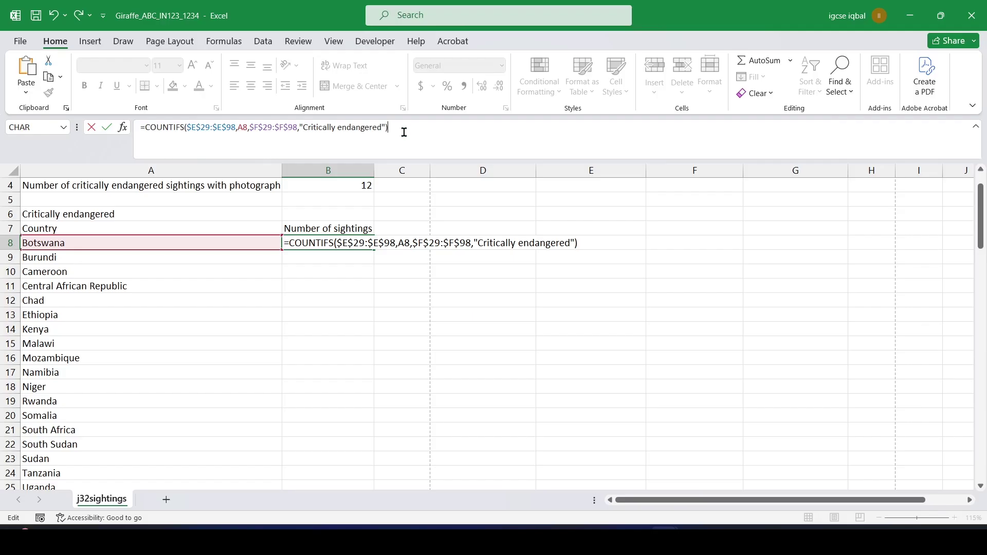
pyautogui.press('Return')
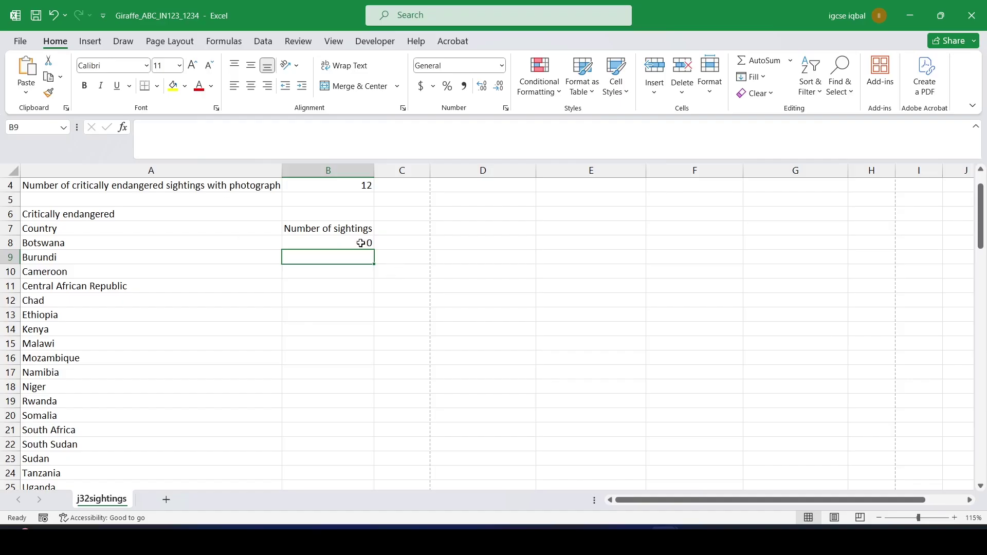
# Step: Replicate B8's formula for every country down to B26 and check the copied formulas in B10 and B11
pyautogui.hotkey('alt', 'Tab')
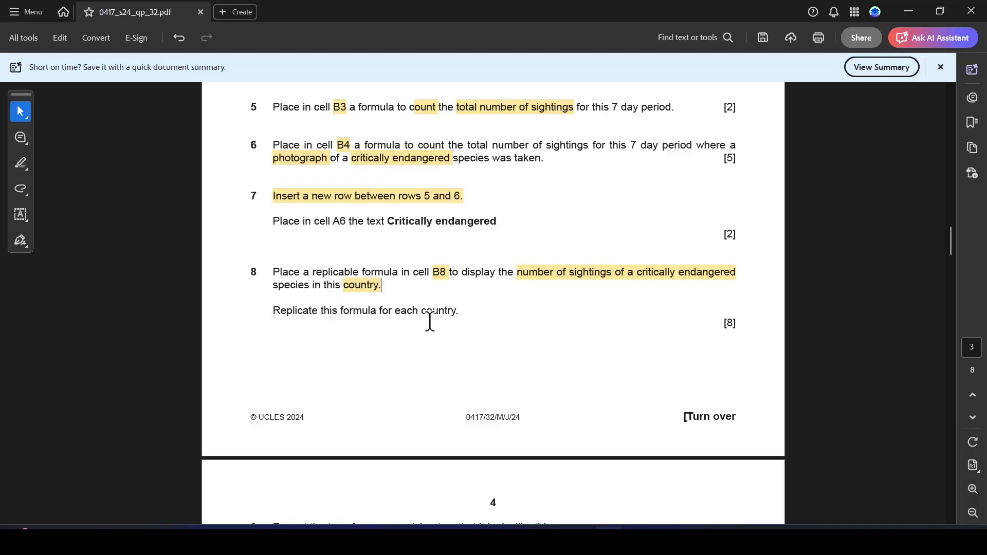
pyautogui.hotkey('alt', 'Tab')
pyautogui.click(359, 244)
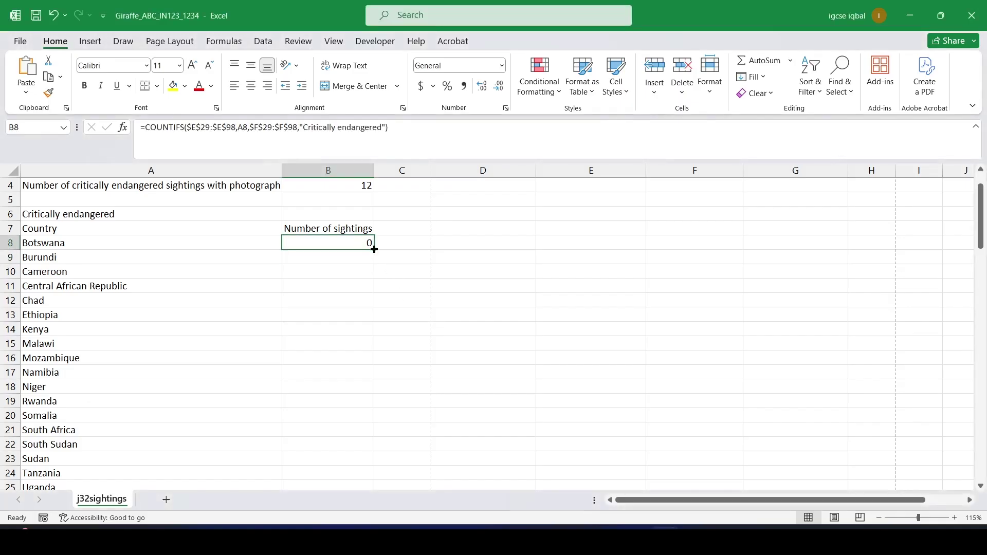
pyautogui.doubleClick(374, 249)
pyautogui.moveTo(981, 209)
pyautogui.mouseDown()
pyautogui.moveTo(981, 227)
pyautogui.moveTo(981, 216)
pyautogui.mouseUp()
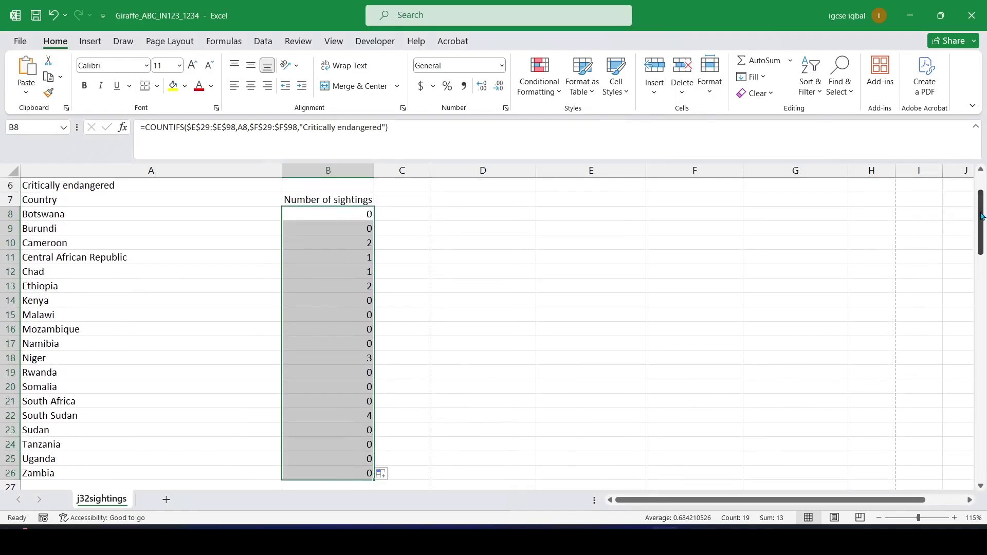
pyautogui.click(361, 244)
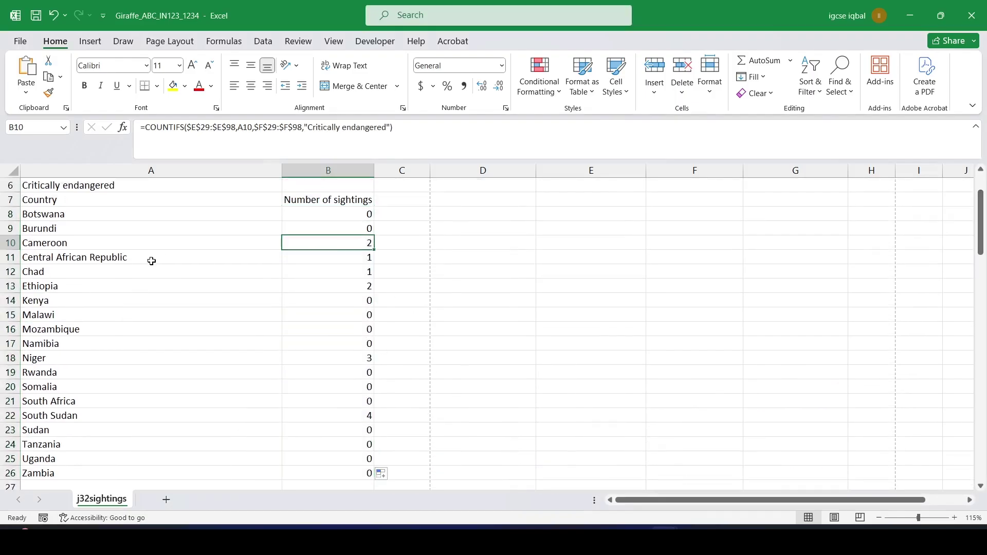
pyautogui.click(354, 257)
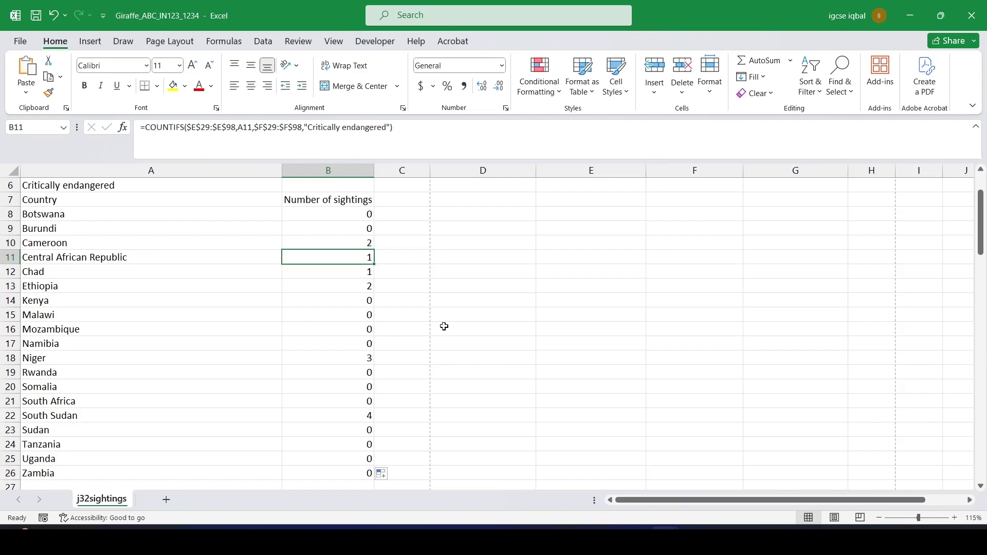
# Step: Read question 9 in the PDF paper, and merge and centre A1:B1 with wrapped text in Excel to match its layout
pyautogui.hotkey('alt', 'Tab')
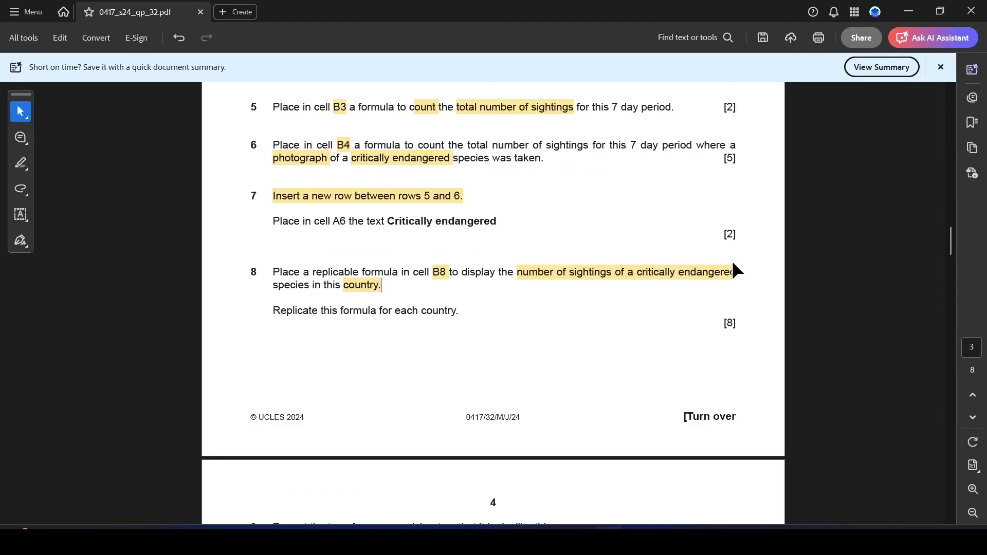
pyautogui.scroll(-3, 952, 256)
pyautogui.moveTo(951, 256); pyautogui.dragTo(951, 271)
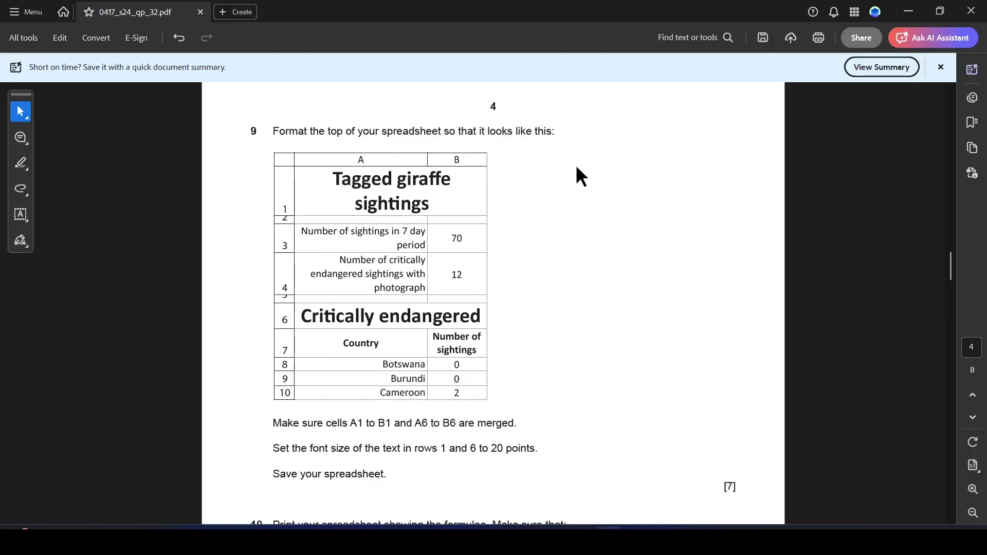
pyautogui.hotkey('alt', 'Tab')
pyautogui.moveTo(981, 222); pyautogui.dragTo(981, 207)
pyautogui.moveTo(74, 189); pyautogui.dragTo(325, 186)
pyautogui.click(355, 86)
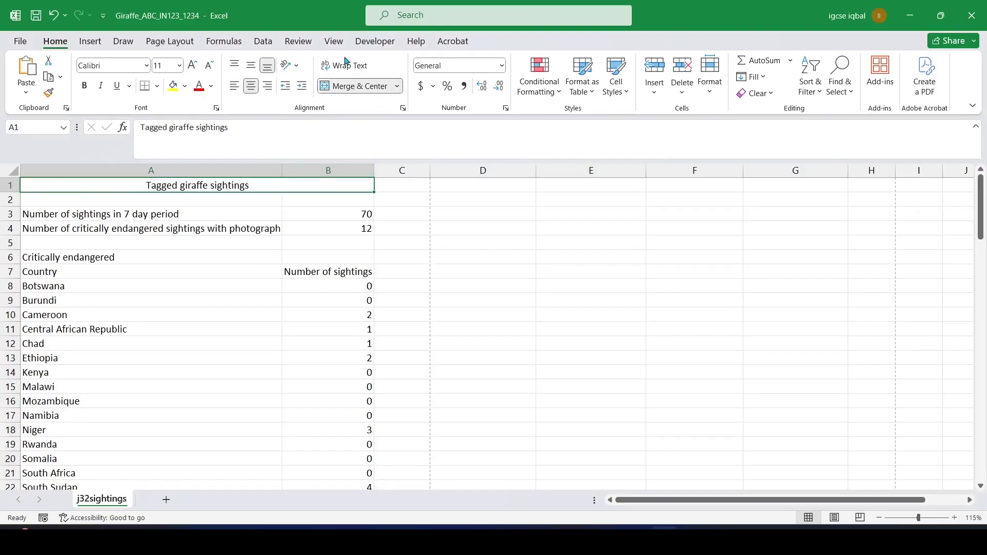
pyautogui.click(344, 66)
pyautogui.hotkey('alt', 'Tab')
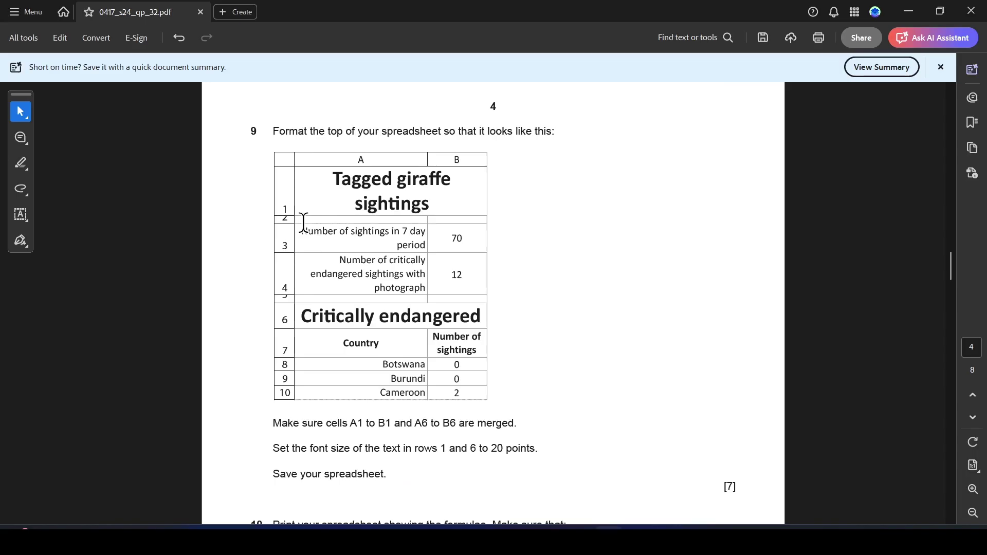
pyautogui.hotkey('alt', 'Tab')
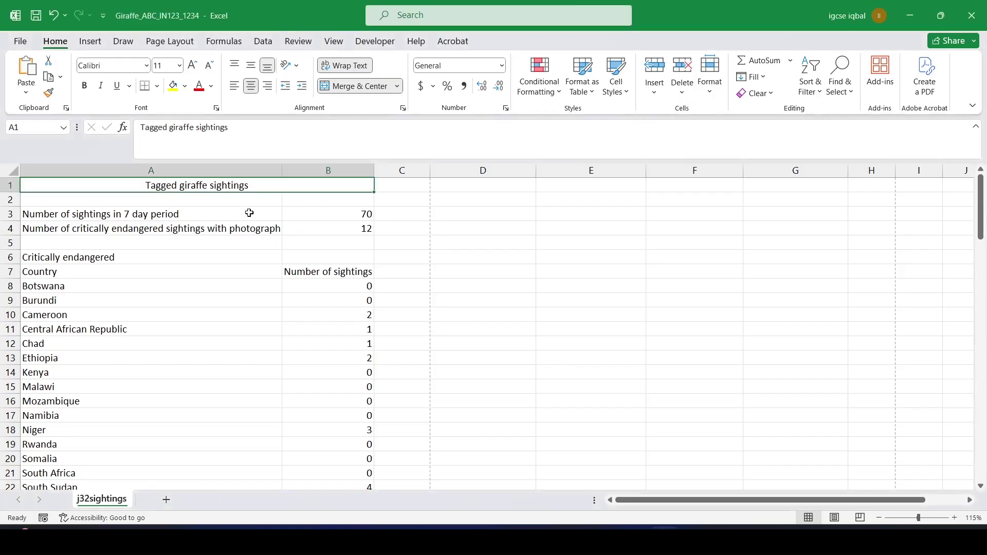
# Step: Split the A1 title after "Tagged giraffe" with extra spaces and increase row 1's height to fit two lines
pyautogui.doubleClick(211, 184)
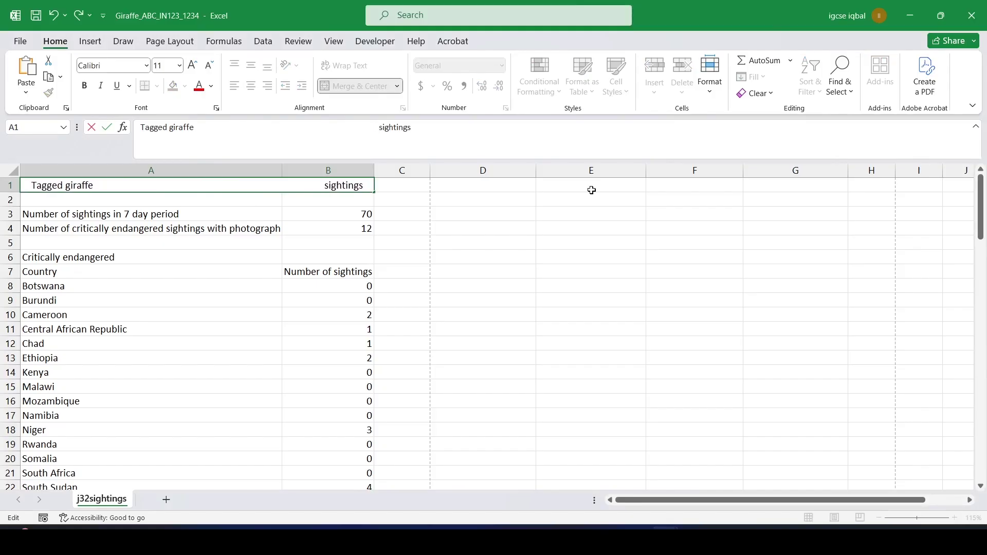
pyautogui.hotkey('ctrl', 'Return')
pyautogui.click(240, 354)
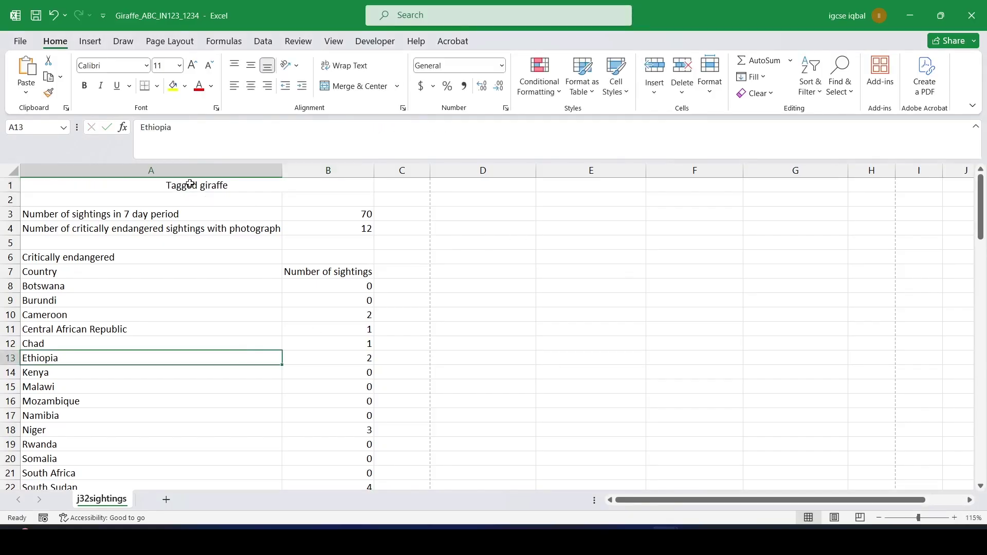
pyautogui.click(198, 186)
pyautogui.moveTo(18, 193); pyautogui.dragTo(20, 220)
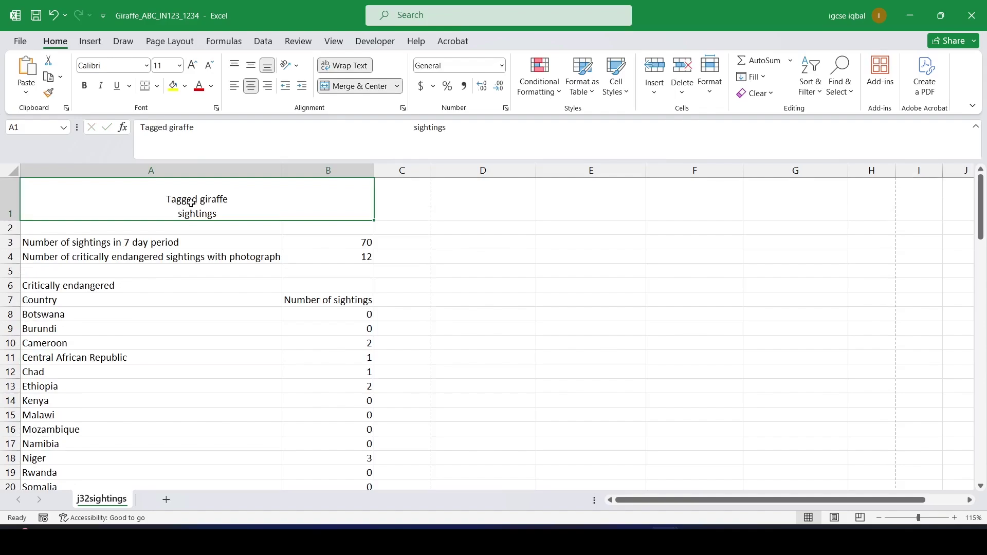
# Step: Compare the title with the layout in the PDF paper and middle-align A1 vertically in Excel
pyautogui.hotkey('alt', 'Tab')
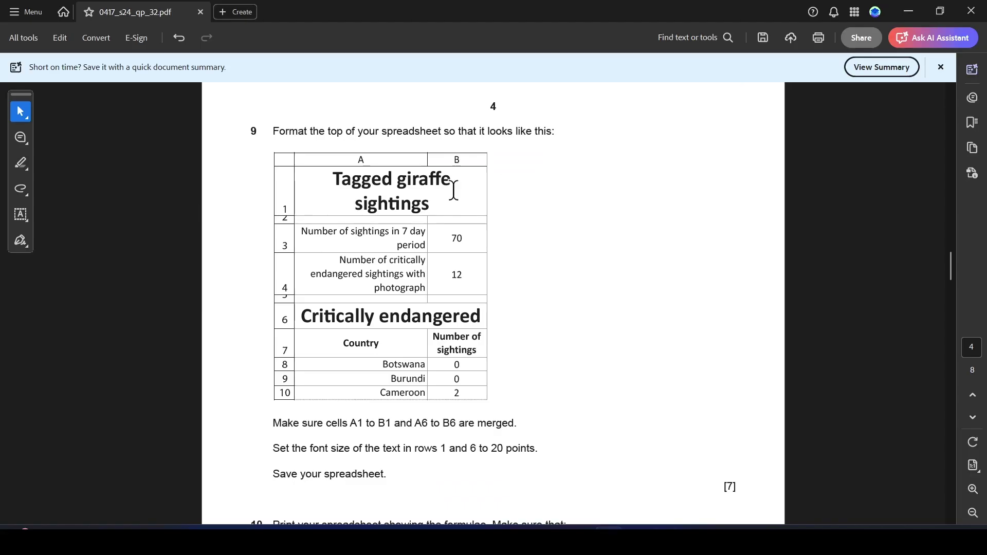
pyautogui.hotkey('alt', 'Tab')
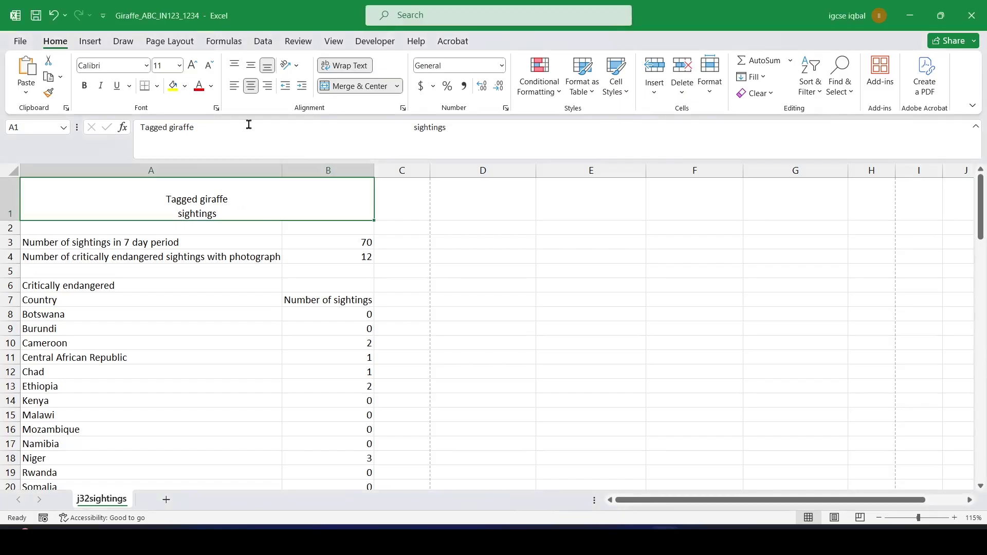
pyautogui.click(251, 65)
pyautogui.hotkey('alt', 'Tab')
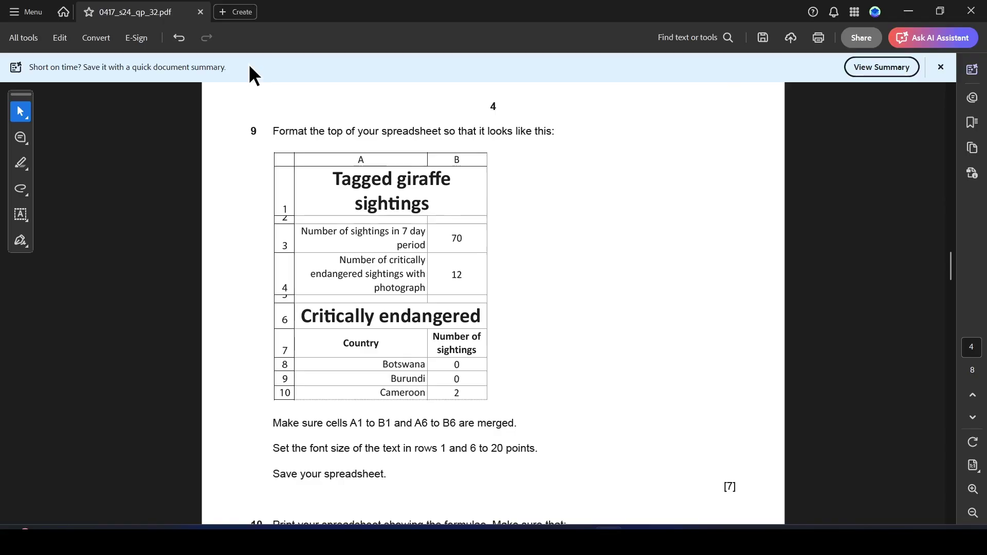
pyautogui.hotkey('alt', 'Tab')
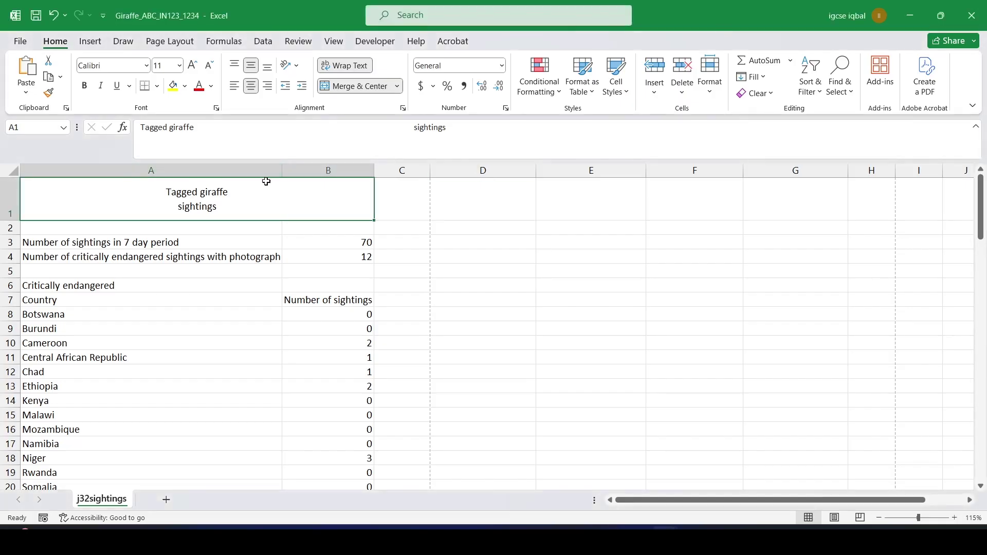
# Step: Set the A1 title's font size to 20 points and make row 1 slightly taller to fit it
pyautogui.click(193, 65)
pyautogui.click(192, 65)
pyautogui.click(193, 65)
pyautogui.click(193, 65)
pyautogui.click(193, 64)
pyautogui.moveTo(17, 221); pyautogui.dragTo(19, 227)
# Step: Check question 9's formatting requirements in the PDF paper and make the A1 title bold in Excel
pyautogui.hotkey('alt', 'Tab')
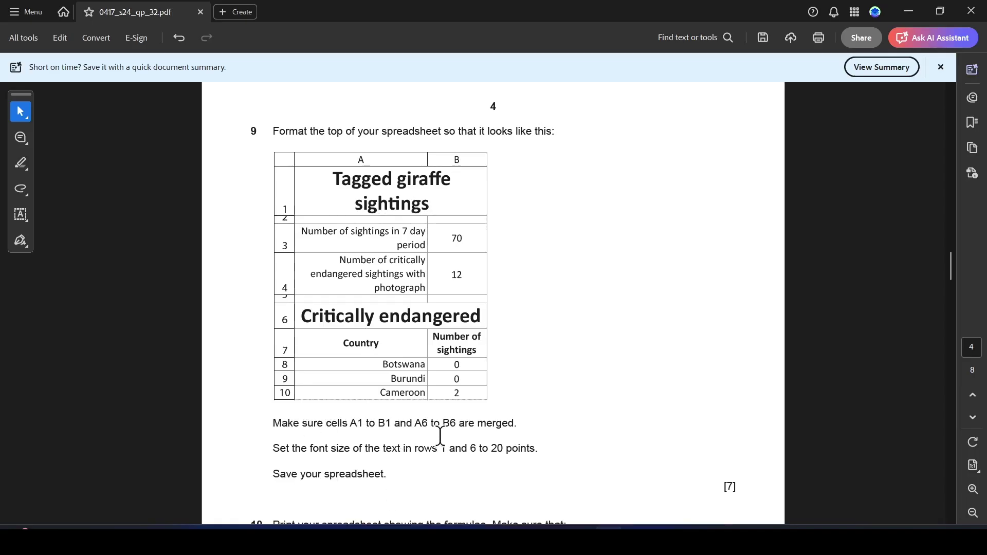
pyautogui.click(301, 451)
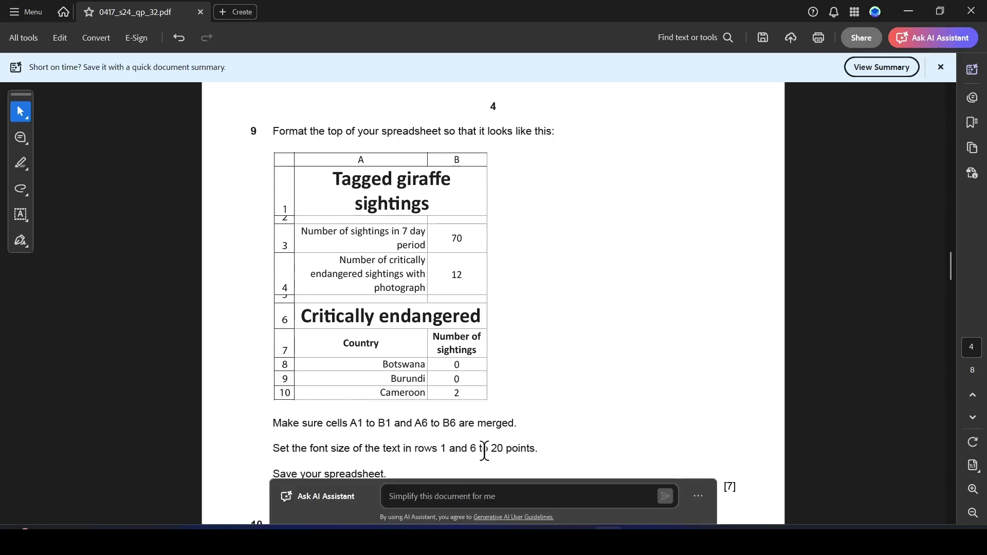
pyautogui.hotkey('alt', 'Tab')
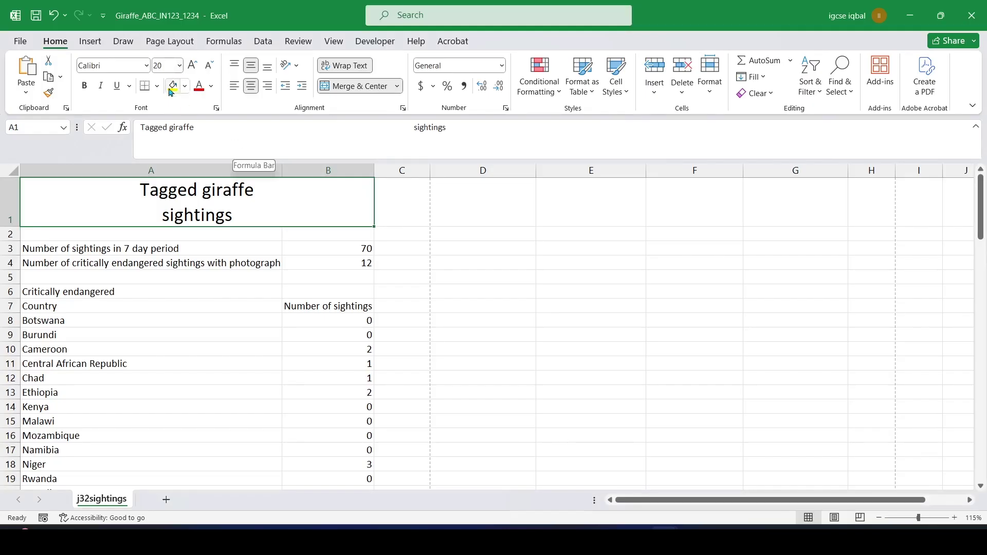
pyautogui.hotkey('alt', 'Tab')
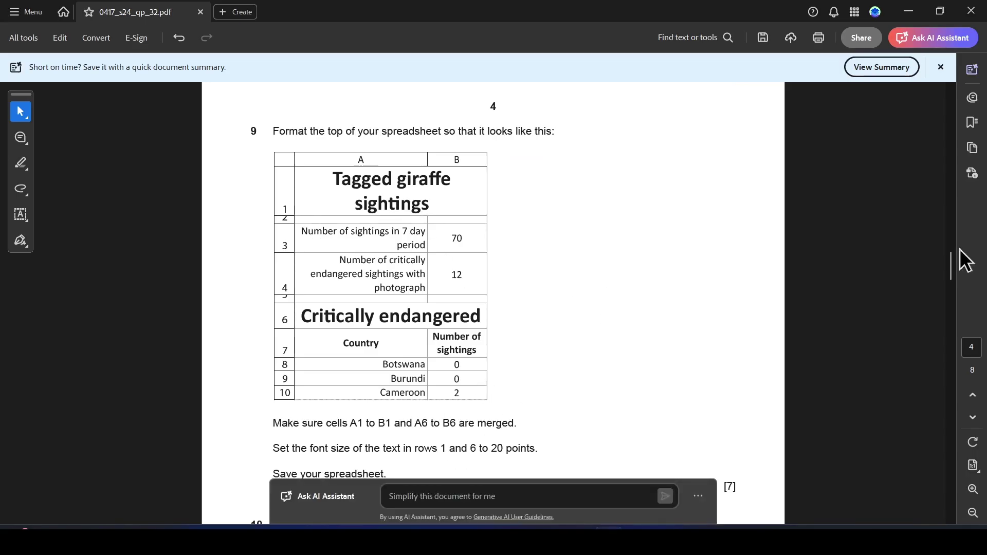
pyautogui.scroll(-2, 952, 271)
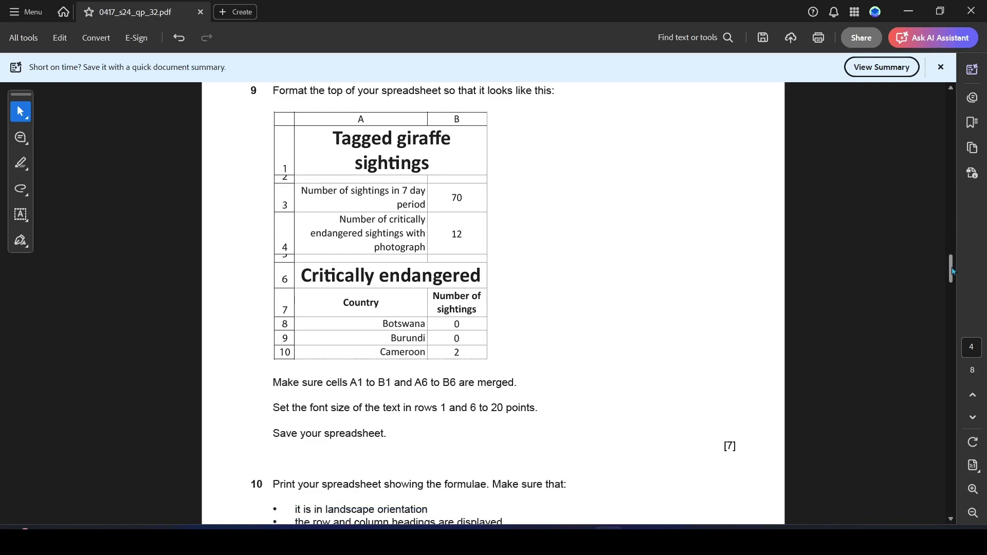
pyautogui.hotkey('alt', 'Tab')
pyautogui.hotkey('ctrl', 'b')
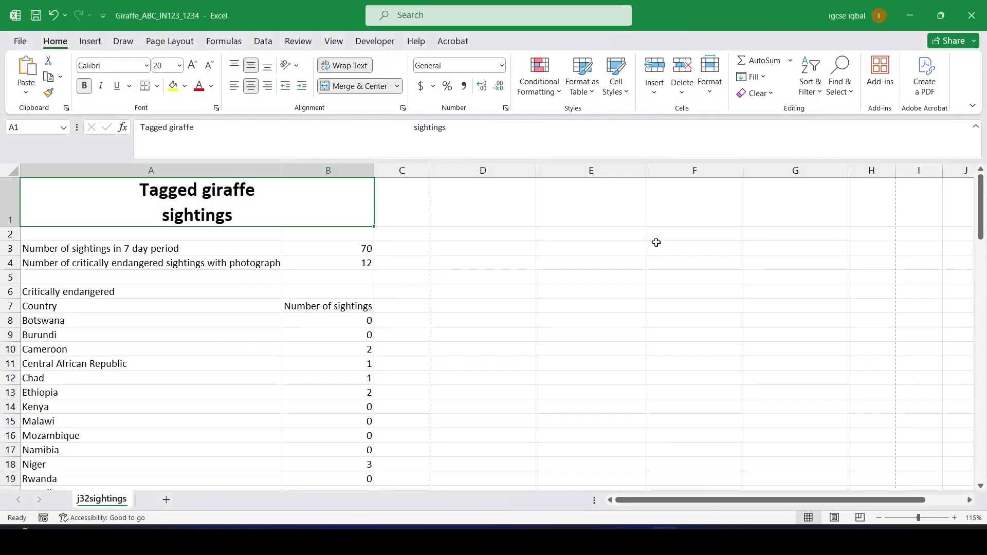
# Step: Merge and centre A6:B6 for the "Critically endangered" heading in Excel, checking it against the PDF paper
pyautogui.hotkey('alt', 'Tab')
pyautogui.hotkey('alt', 'Tab')
pyautogui.hotkey('alt', 'Tab')
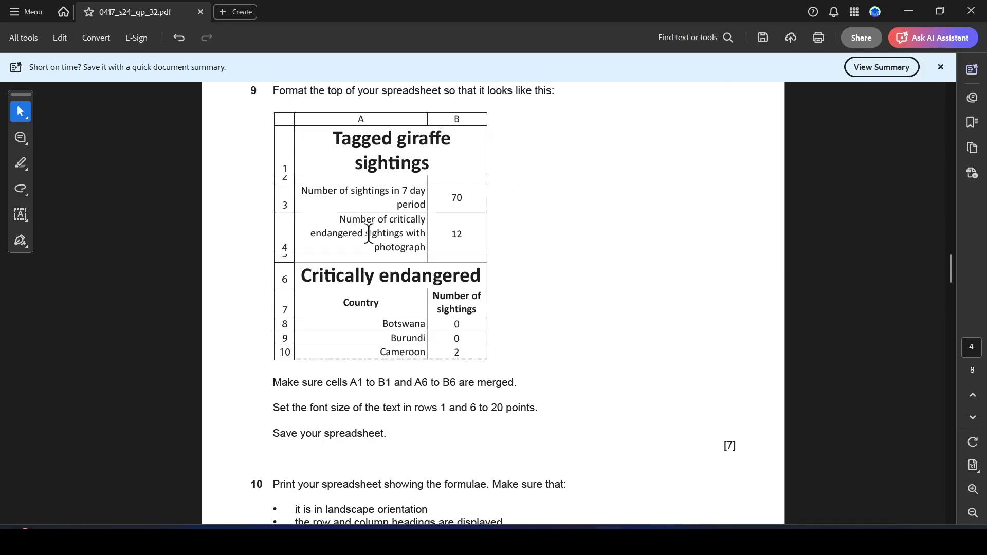
pyautogui.hotkey('alt', 'Tab')
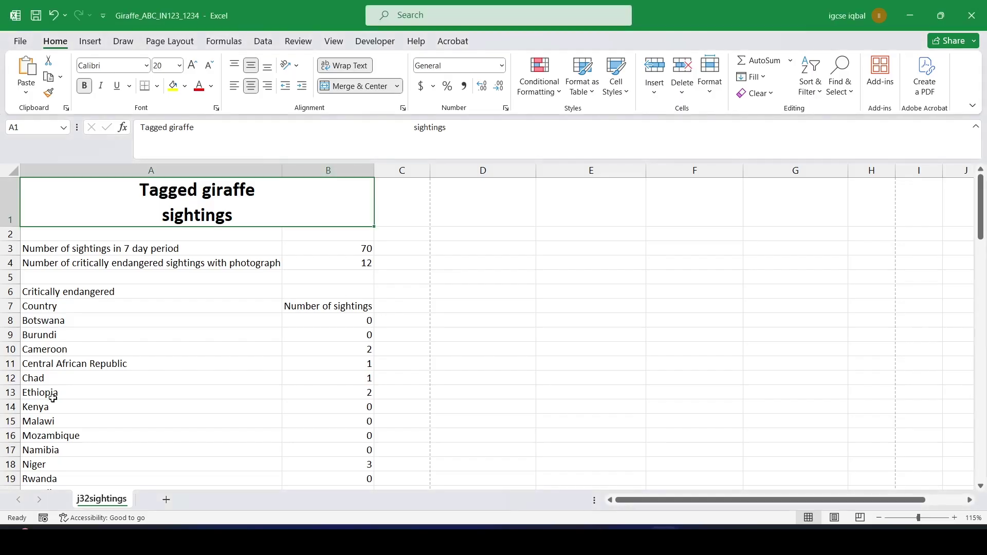
pyautogui.moveTo(84, 296); pyautogui.dragTo(323, 293)
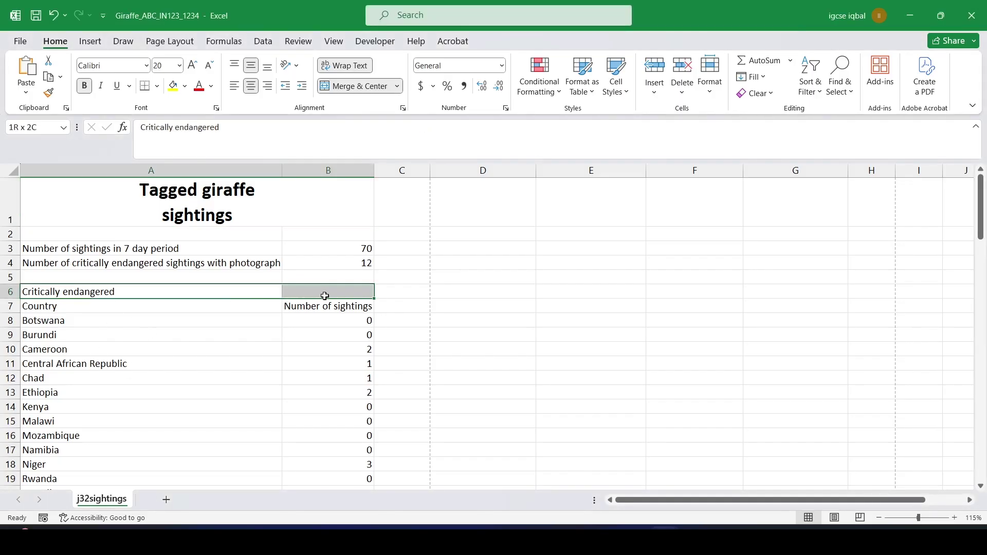
pyautogui.click(355, 86)
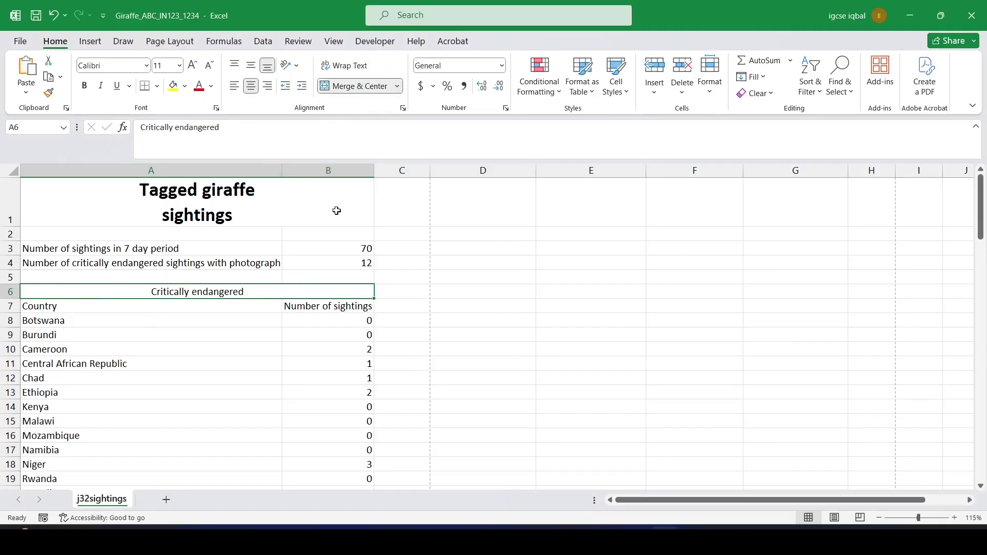
pyautogui.hotkey('alt', 'Tab')
pyautogui.hotkey('alt', 'Tab')
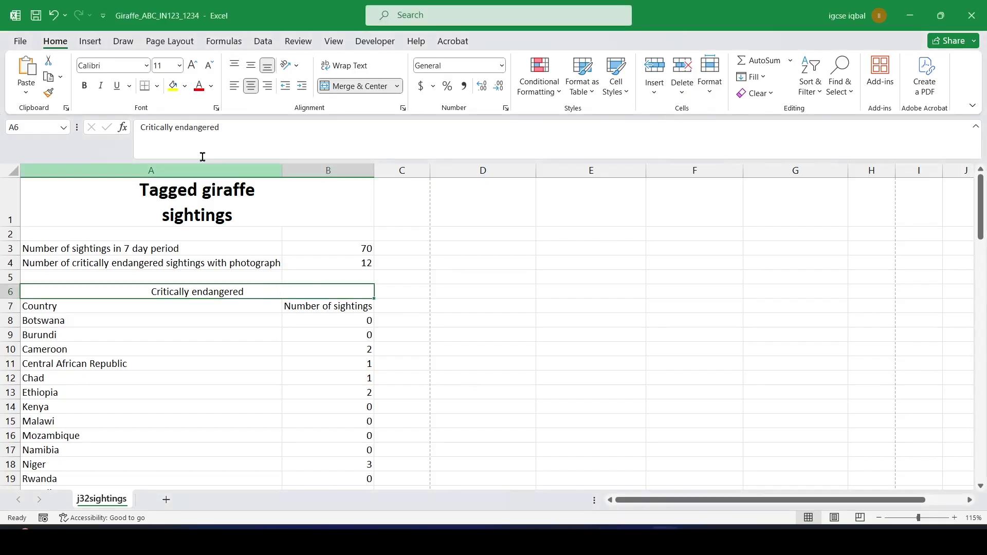
# Step: Set the "Critically endangered" heading in A6 to 20 points and make it bold
pyautogui.click(192, 65)
pyautogui.click(192, 65)
pyautogui.click(193, 66)
pyautogui.click(192, 65)
pyautogui.click(192, 65)
pyautogui.click(193, 65)
pyautogui.click(209, 65)
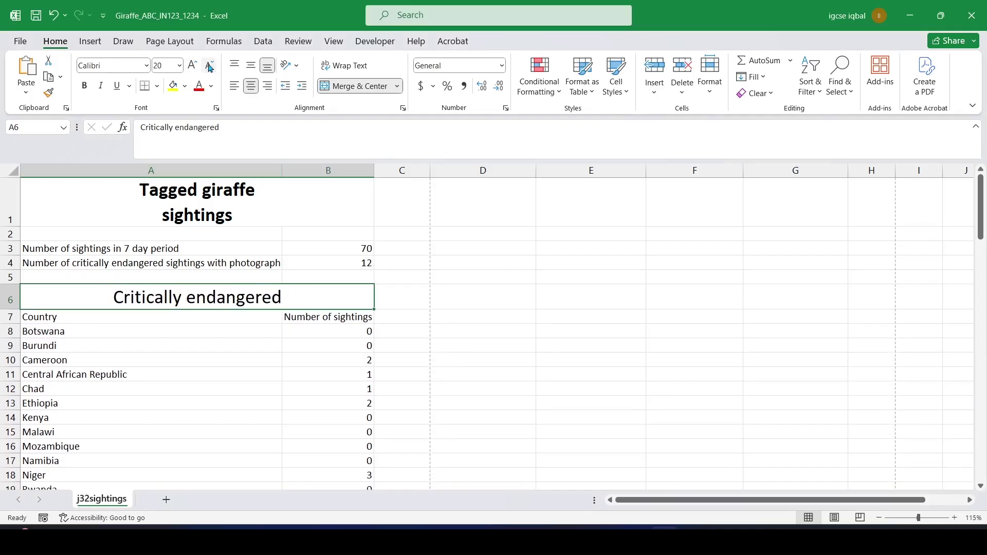
pyautogui.hotkey('alt', 'Tab')
pyautogui.hotkey('alt', 'Tab')
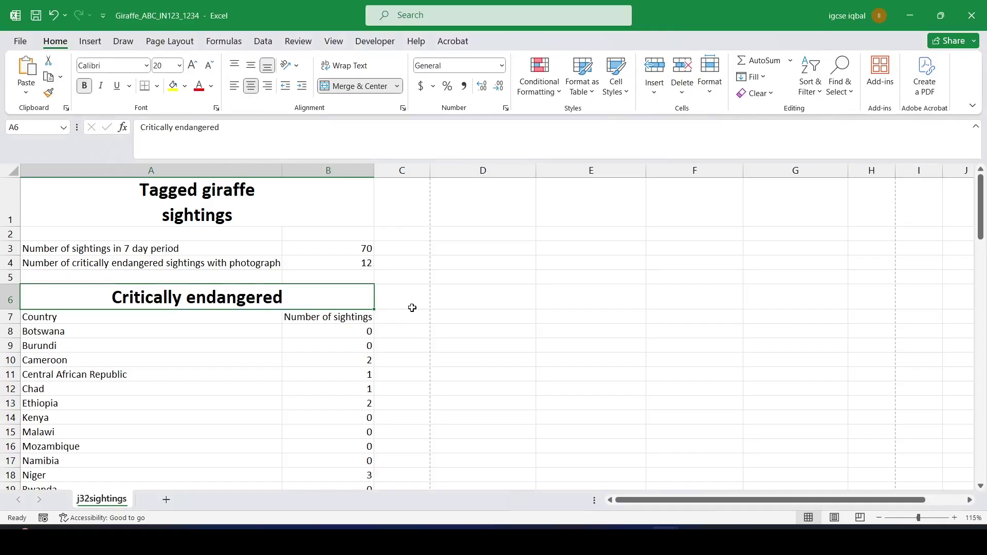
# Step: Compare the sheet with the layout in the PDF paper and reduce the height of empty row 5 in Excel
pyautogui.hotkey('alt', 'Tab')
pyautogui.hotkey('alt', 'Tab')
pyautogui.hotkey('alt', 'Tab')
pyautogui.hotkey('alt', 'Tab')
pyautogui.moveTo(19, 283); pyautogui.dragTo(18, 278)
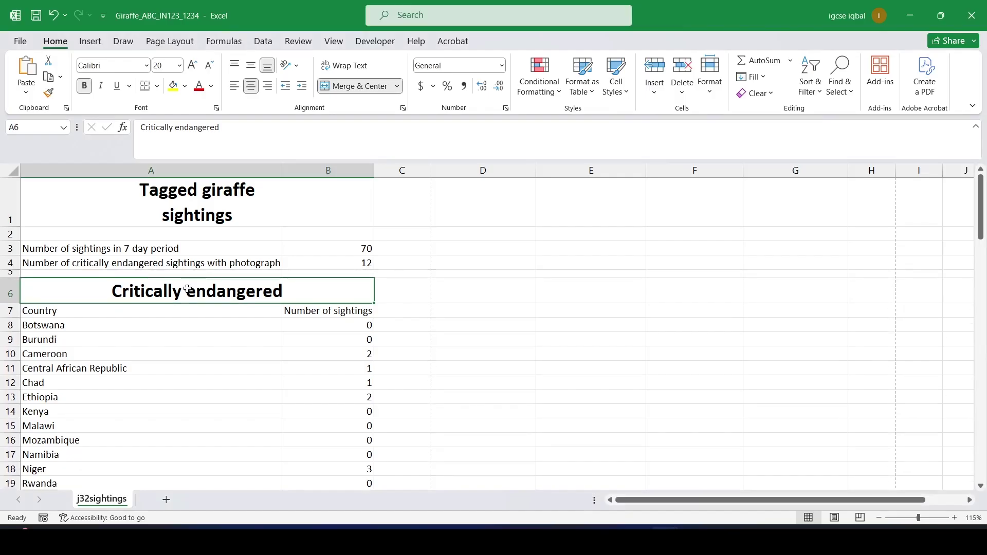
# Step: Wrap the text in A4, narrowing column A and increasing row 4's height so the label fits on two lines
pyautogui.doubleClick(281, 170)
pyautogui.hotkey('alt', 'Tab')
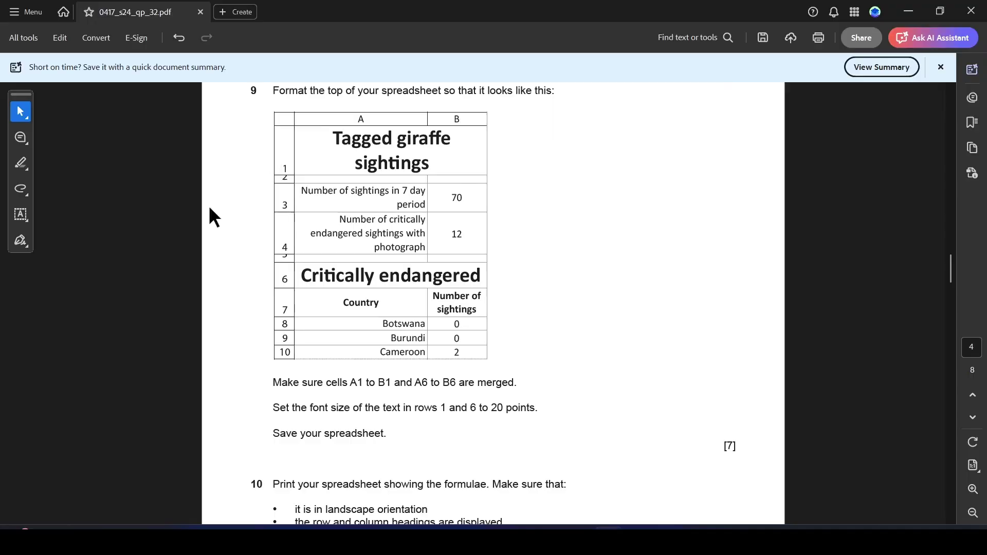
pyautogui.hotkey('alt', 'Tab')
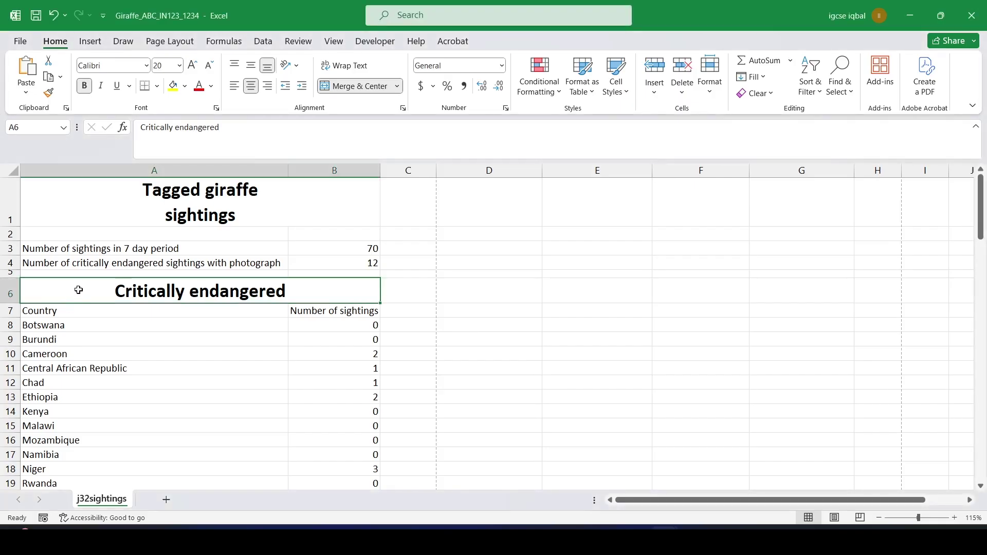
pyautogui.click(126, 264)
pyautogui.click(344, 66)
pyautogui.moveTo(286, 168); pyautogui.dragTo(194, 177)
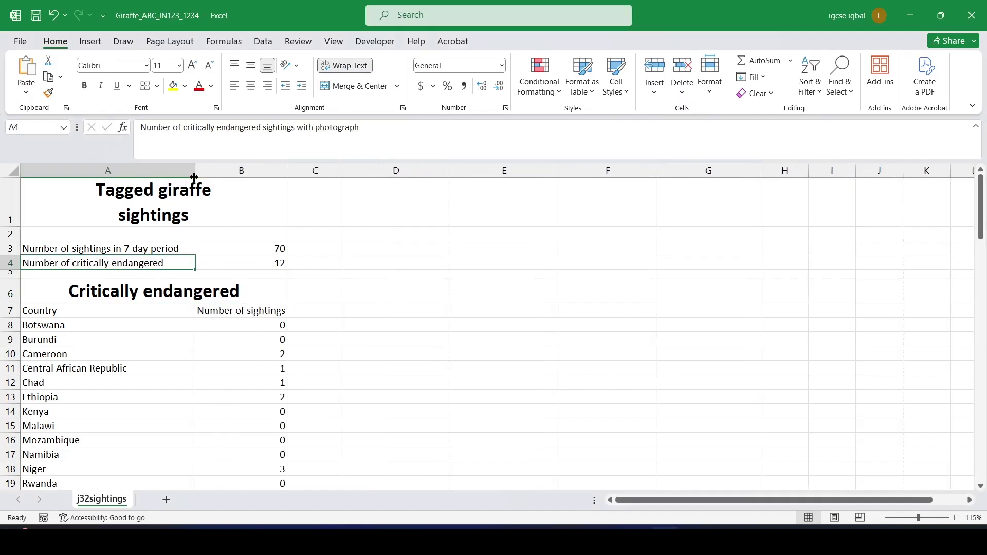
pyautogui.moveTo(18, 268); pyautogui.dragTo(19, 287)
# Step: Narrow column A further and wrap the "Number of sightings in 7 day period" label in A3
pyautogui.hotkey('alt', 'Tab')
pyautogui.hotkey('alt', 'Tab')
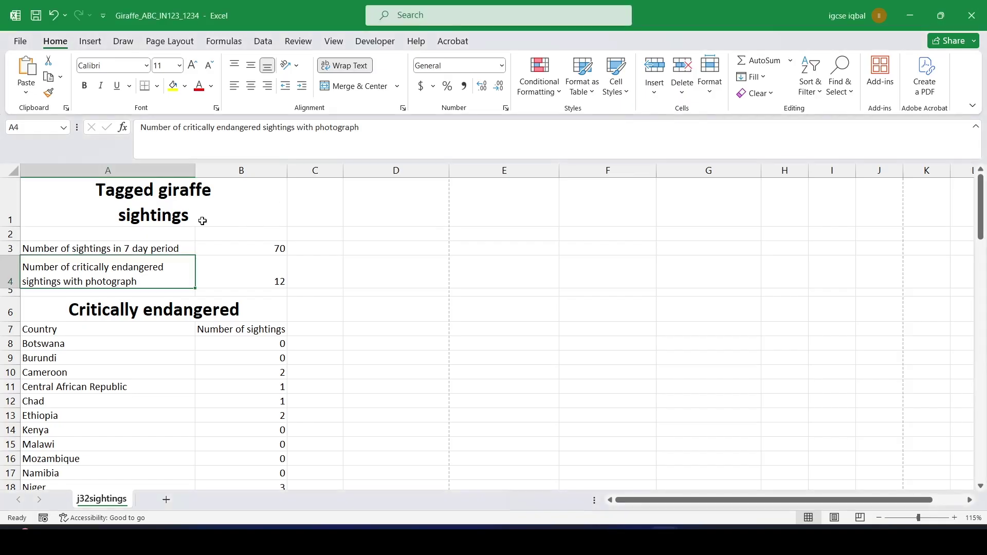
pyautogui.moveTo(195, 171); pyautogui.dragTo(166, 172)
pyautogui.click(125, 250)
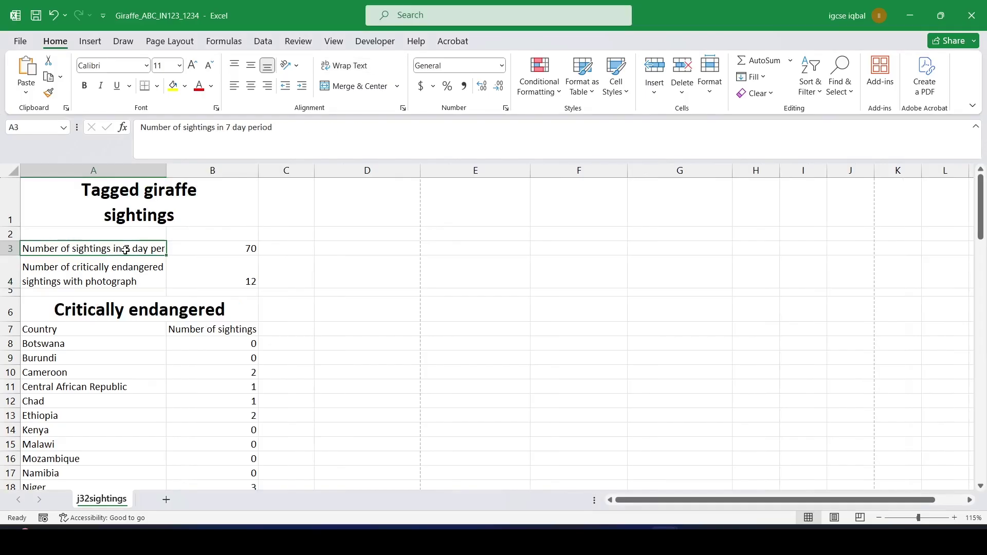
pyautogui.click(344, 65)
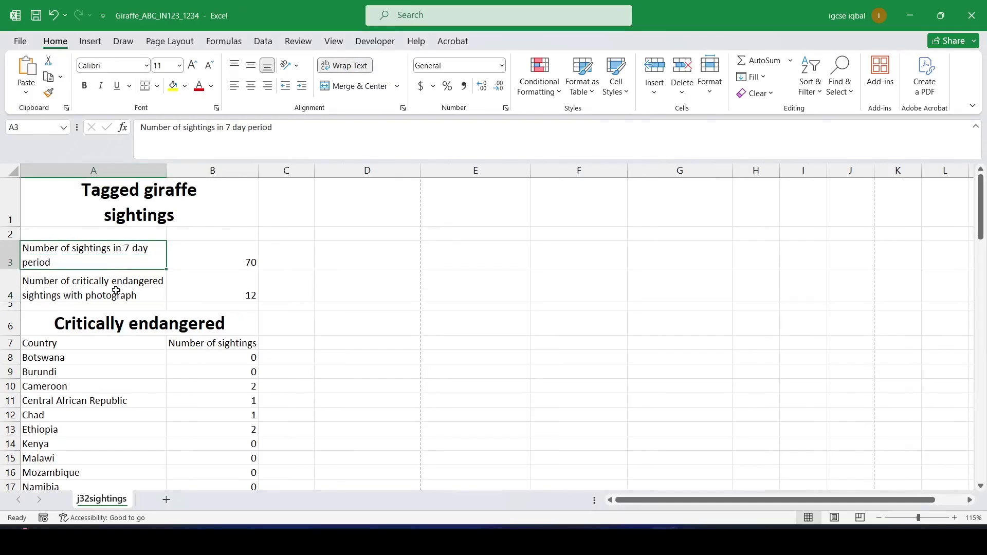
# Step: Check the label alignment in the PDF paper and right-align A3:A4 in Excel
pyautogui.hotkey('alt', 'Tab')
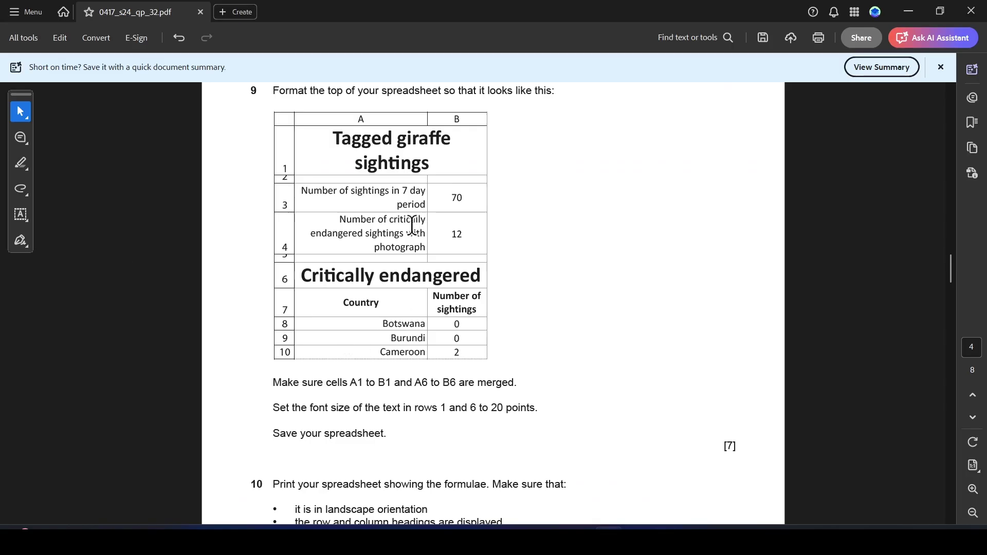
pyautogui.hotkey('alt', 'Tab')
pyautogui.moveTo(133, 261); pyautogui.dragTo(136, 291)
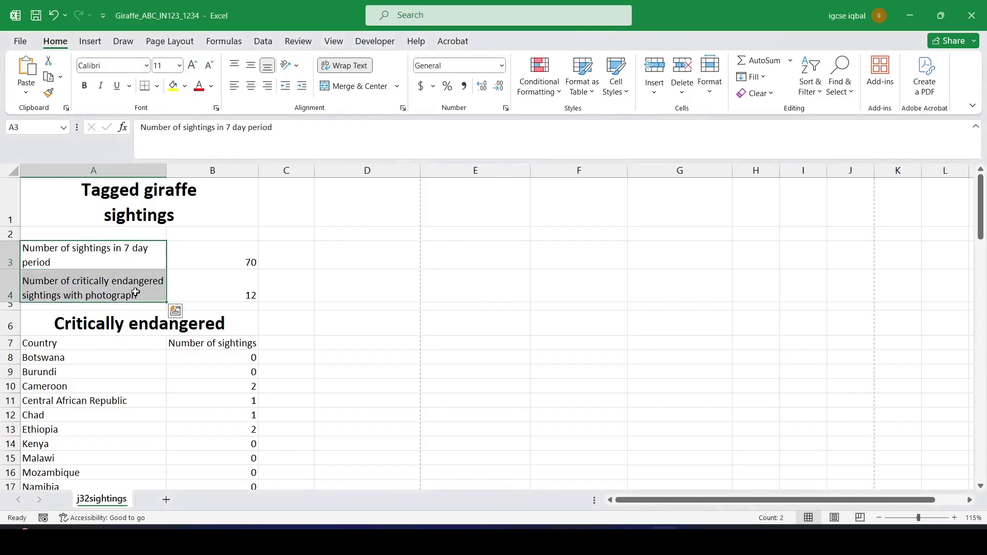
pyautogui.click(268, 87)
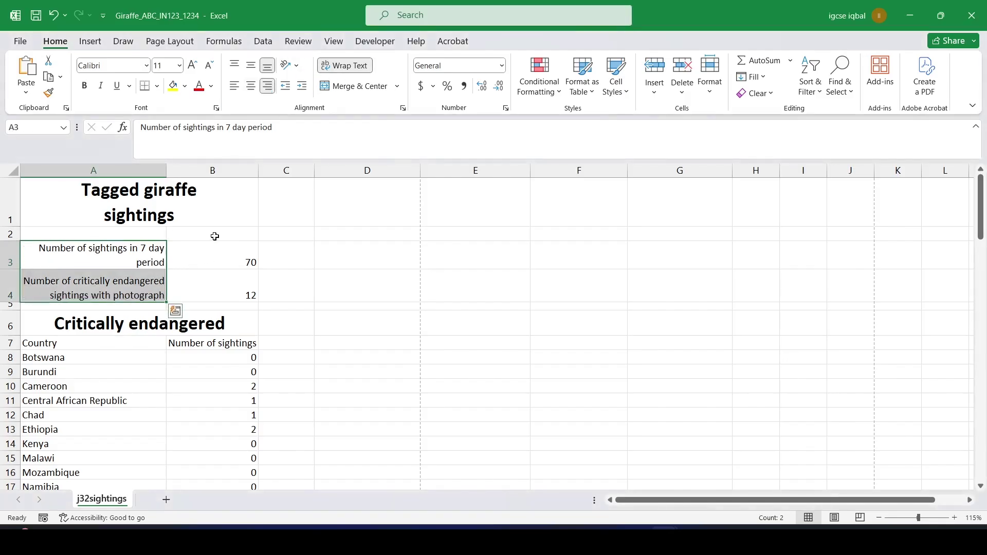
# Step: Check the row 7 headings in the PDF paper, then bold and centre the "Country" heading in A7 in Excel
pyautogui.hotkey('alt', 'Tab')
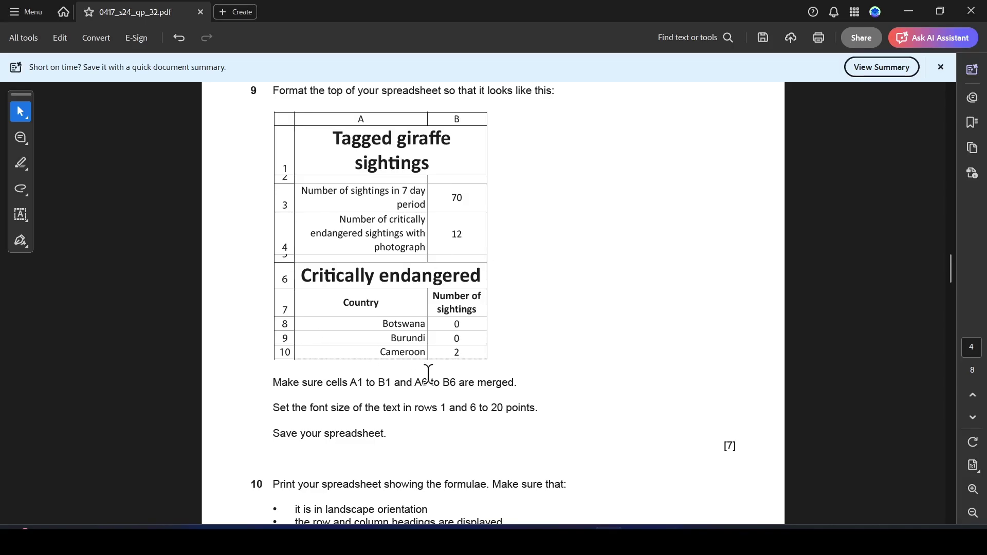
pyautogui.hotkey('alt', 'Tab')
pyautogui.click(84, 342)
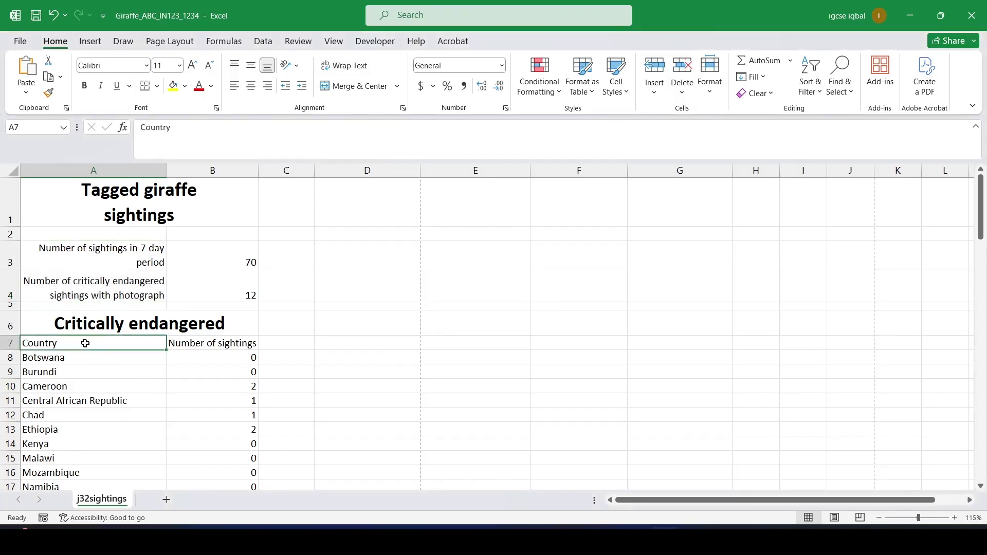
pyautogui.hotkey('alt', 'Tab')
pyautogui.hotkey('alt', 'Tab')
pyautogui.hotkey('ctrl', 'b')
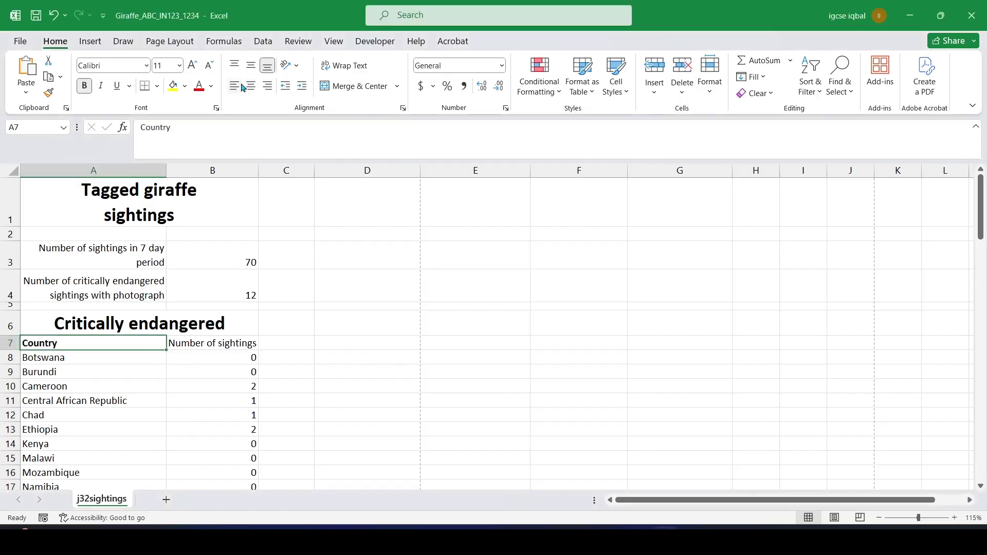
# Step: Compare with the PDF paper, then wrap and bold the "Number of sightings" heading in B7, narrowing column B and increasing row 7's height
pyautogui.hotkey('alt', 'Tab')
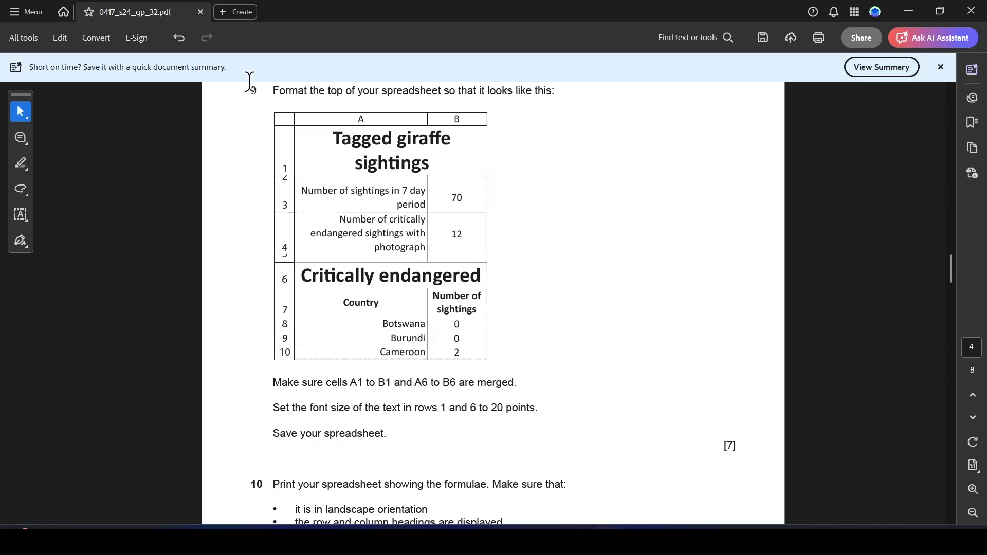
pyautogui.hotkey('alt', 'Tab')
pyautogui.click(223, 345)
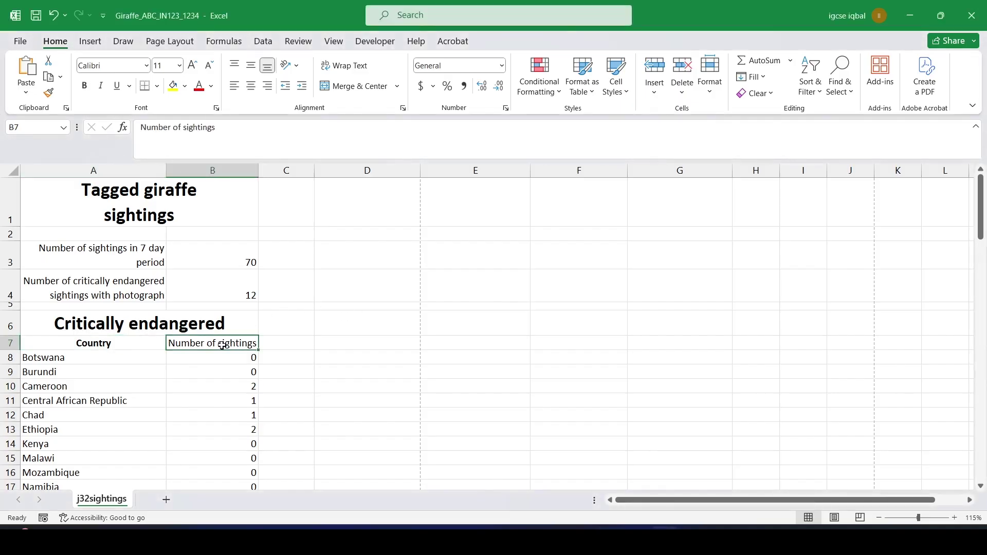
pyautogui.click(344, 69)
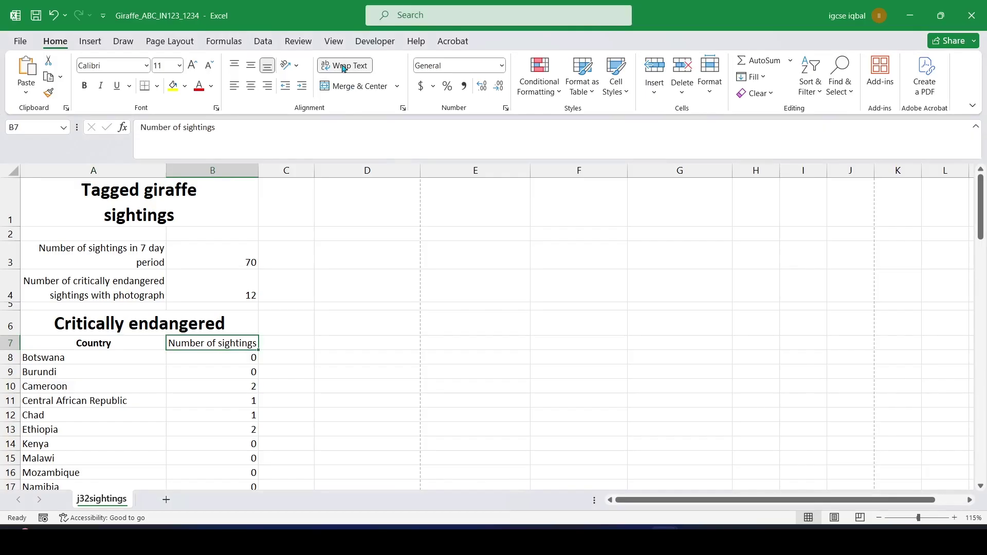
pyautogui.moveTo(256, 172); pyautogui.dragTo(235, 172)
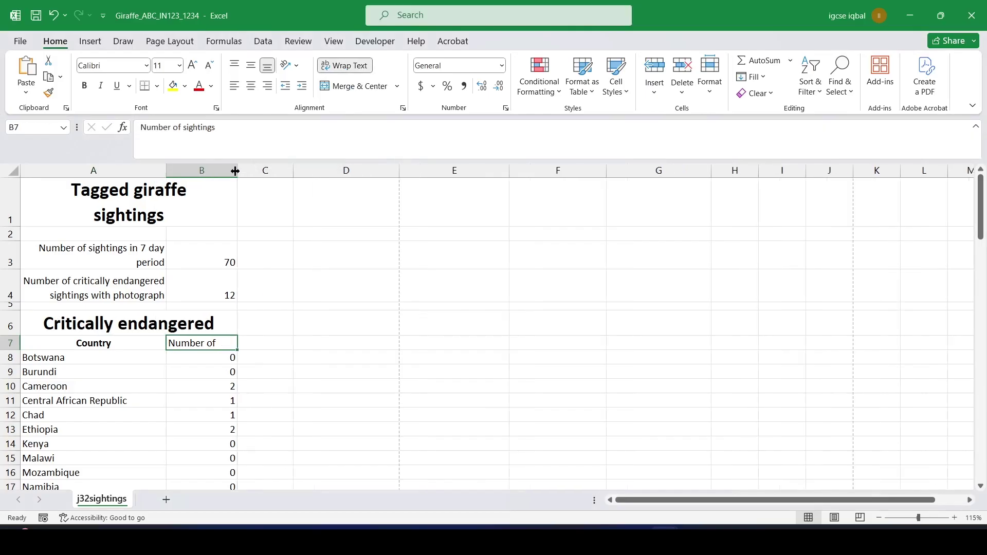
pyautogui.hotkey('ctrl', 'b')
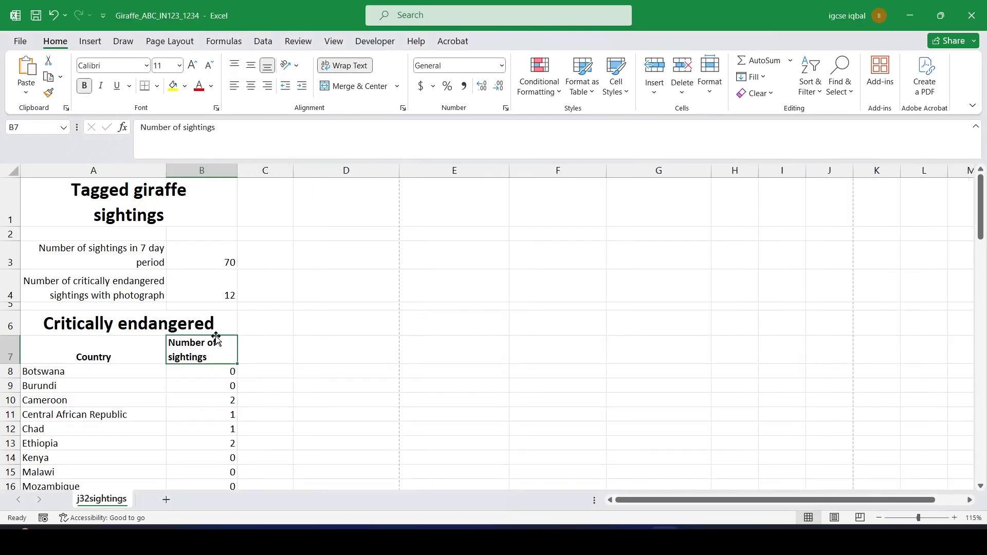
pyautogui.moveTo(20, 366); pyautogui.dragTo(20, 378)
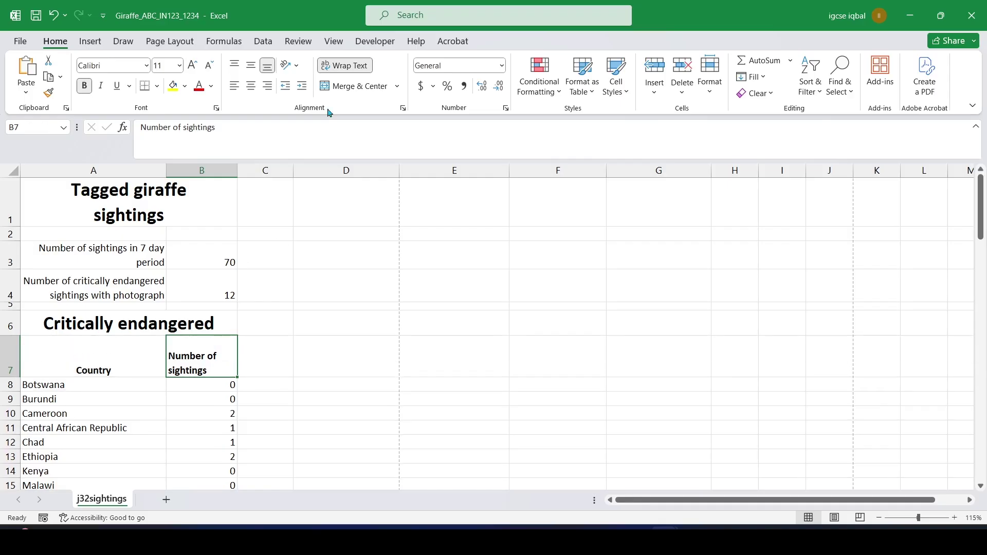
# Step: Centre the B7 heading horizontally, middle-align A7:B7 vertically, and compare the result with the PDF paper
pyautogui.click(251, 86)
pyautogui.moveTo(113, 351); pyautogui.dragTo(185, 357)
pyautogui.click(251, 66)
pyautogui.hotkey('alt', 'Tab')
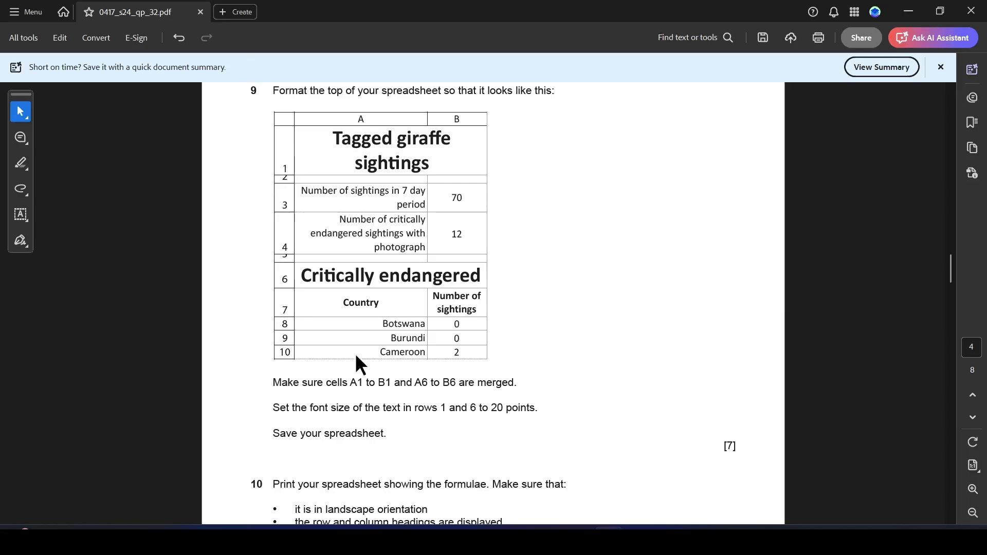
pyautogui.hotkey('alt', 'Tab')
pyautogui.click(156, 339)
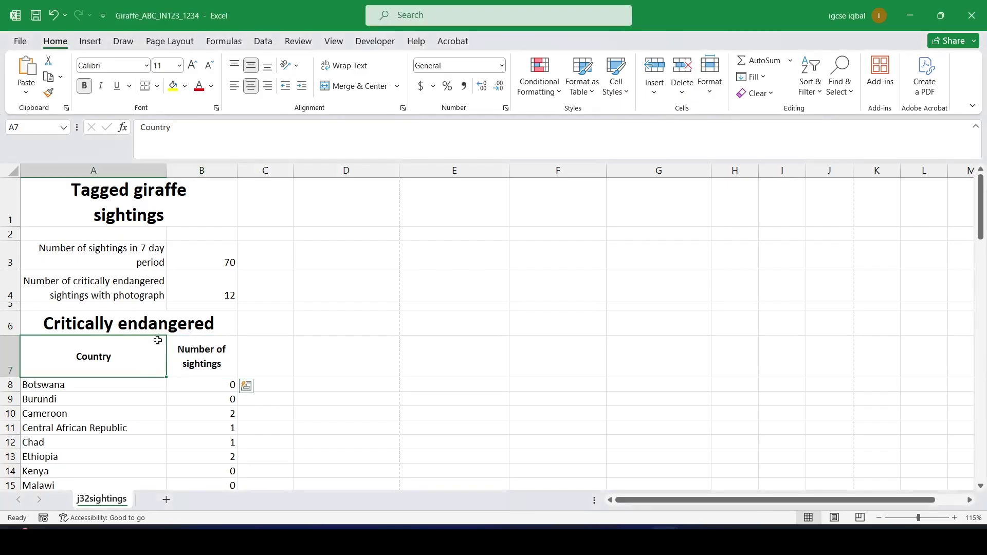
# Step: Check the gridlines in the PDF paper and apply all borders to A1:B4 in Excel
pyautogui.hotkey('alt', 'Tab')
pyautogui.hotkey('alt', 'Tab')
pyautogui.moveTo(72, 203); pyautogui.dragTo(231, 291)
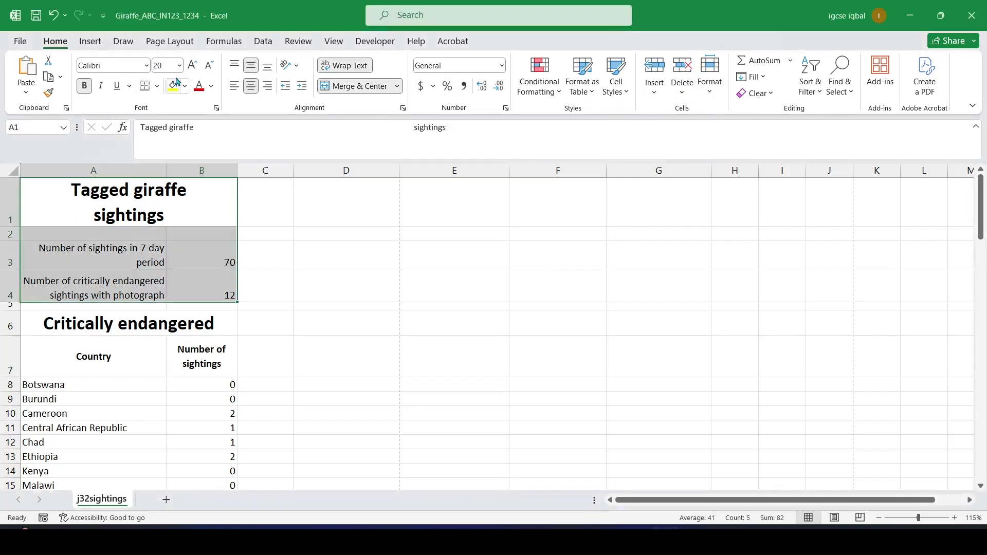
pyautogui.click(158, 87)
pyautogui.click(178, 217)
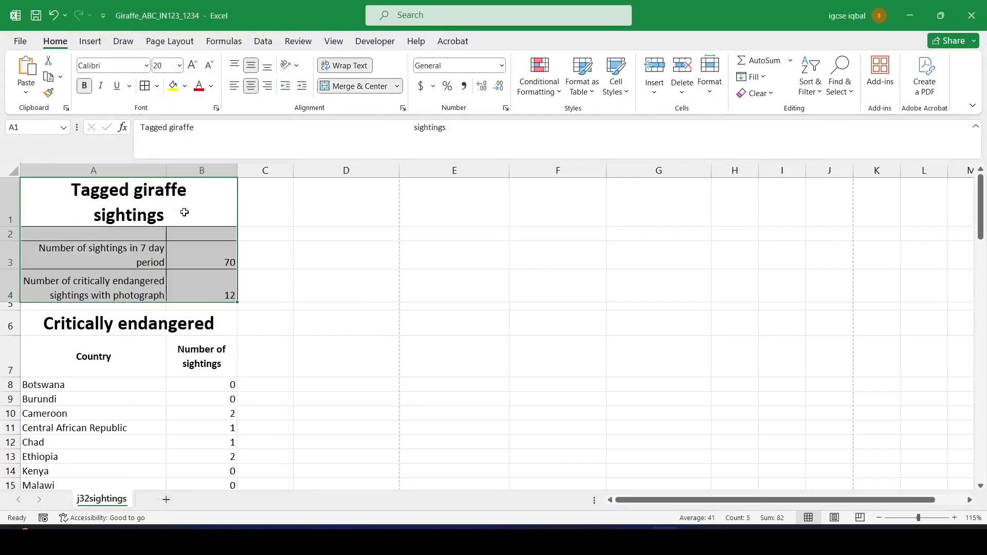
pyautogui.click(352, 285)
# Step: Compare with the PDF paper and add all borders to the merged "Critically endangered" heading in row 6 and to A5:B5
pyautogui.hotkey('alt', 'Tab')
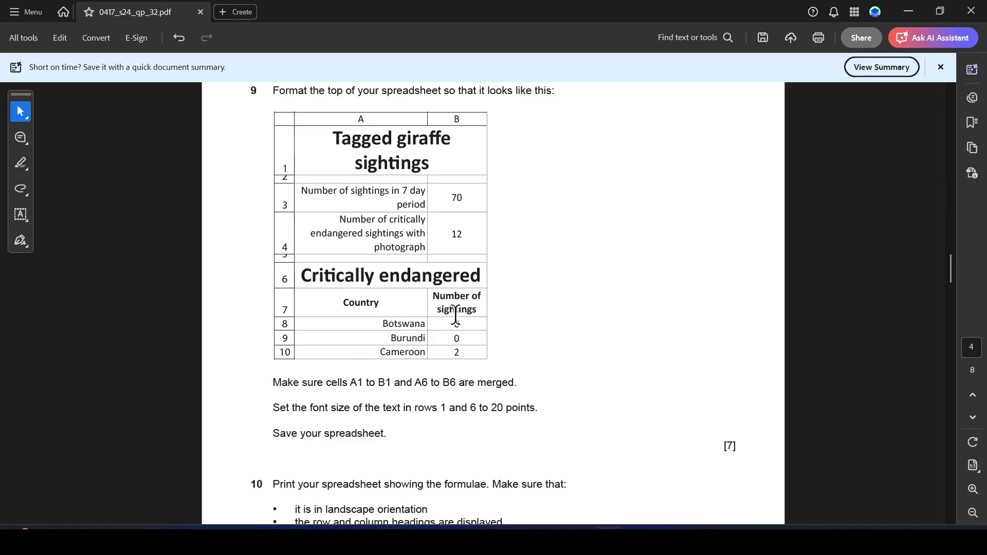
pyautogui.hotkey('alt', 'Tab')
pyautogui.click(162, 330)
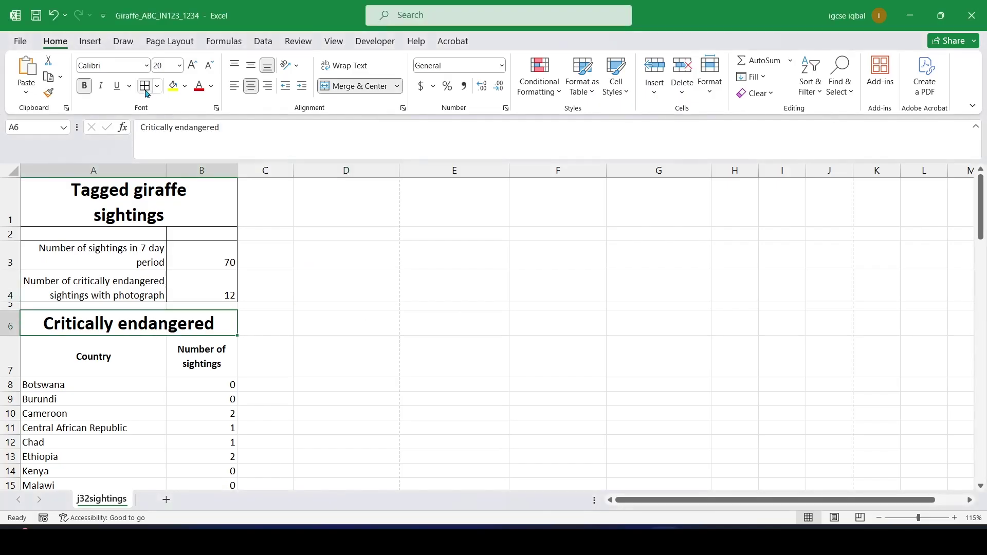
pyautogui.click(303, 332)
pyautogui.hotkey('alt', 'Tab')
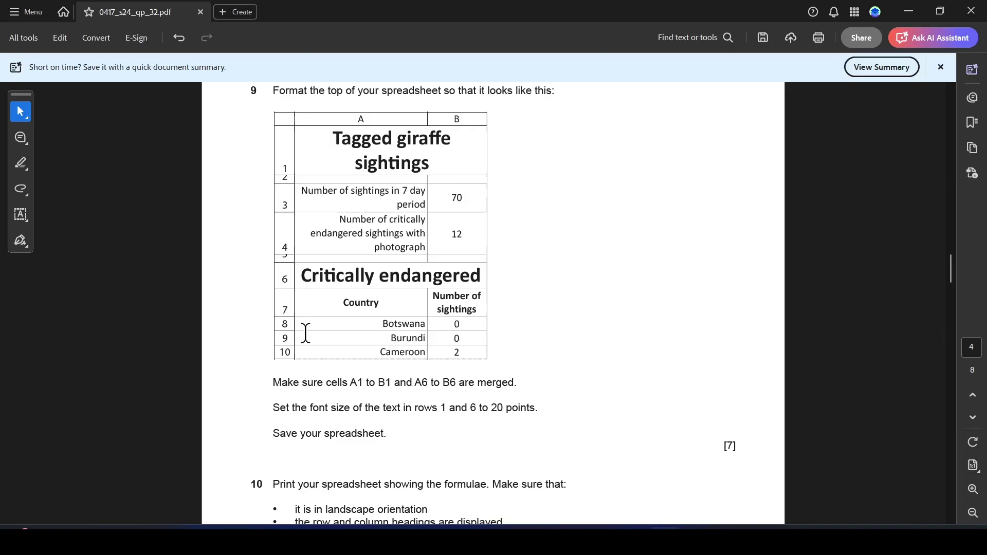
pyautogui.hotkey('alt', 'Tab')
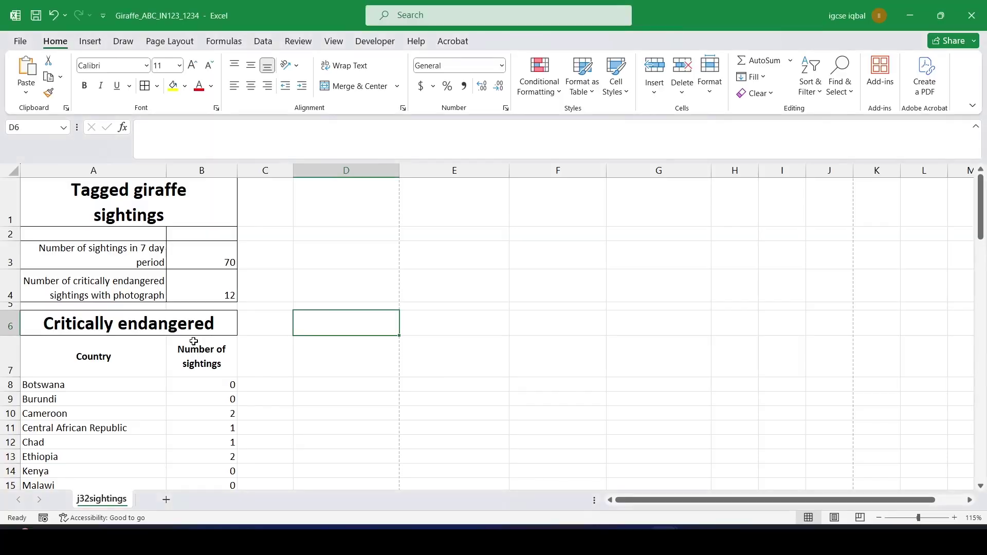
pyautogui.click(162, 307)
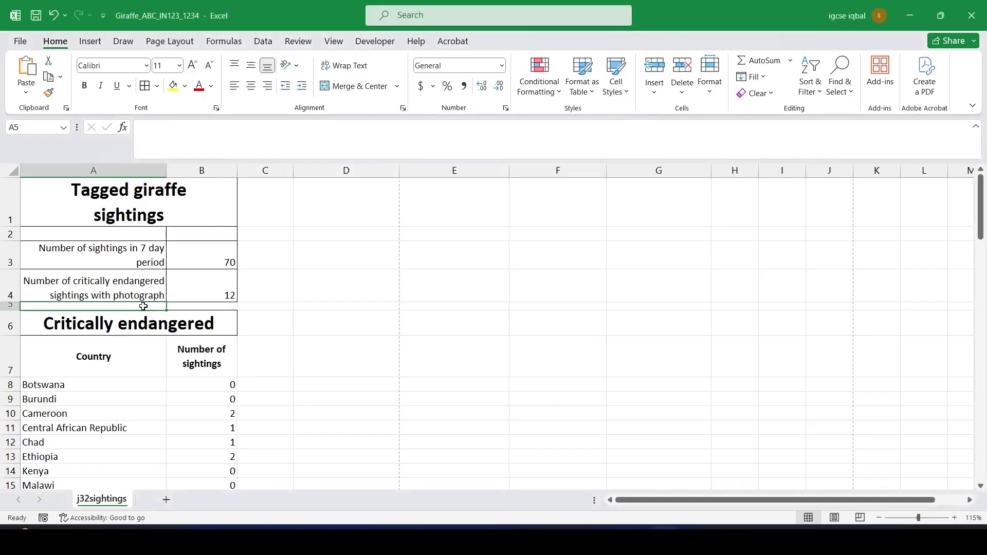
pyautogui.moveTo(143, 307); pyautogui.dragTo(198, 305)
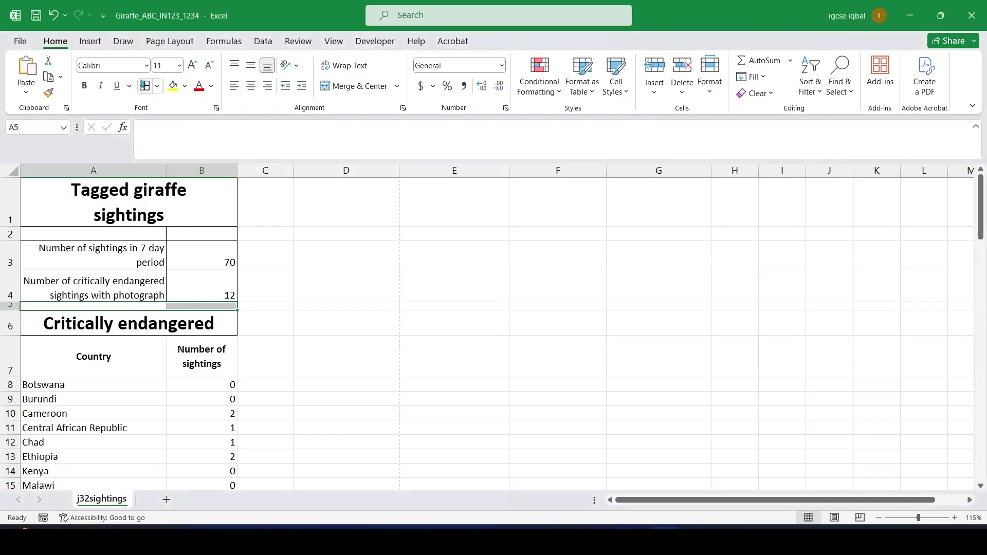
pyautogui.click(321, 334)
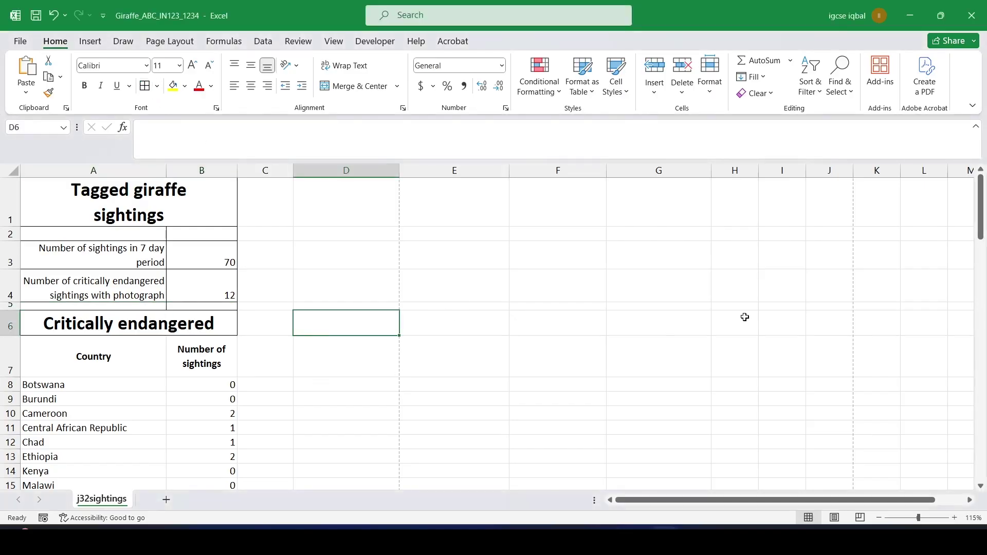
# Step: Apply all borders to the country sightings table in A7:B26
pyautogui.hotkey('alt', 'Tab')
pyautogui.hotkey('alt', 'Tab')
pyautogui.moveTo(983, 211)
pyautogui.mouseDown()
pyautogui.moveTo(982, 234)
pyautogui.moveTo(983, 219)
pyautogui.mouseUp()
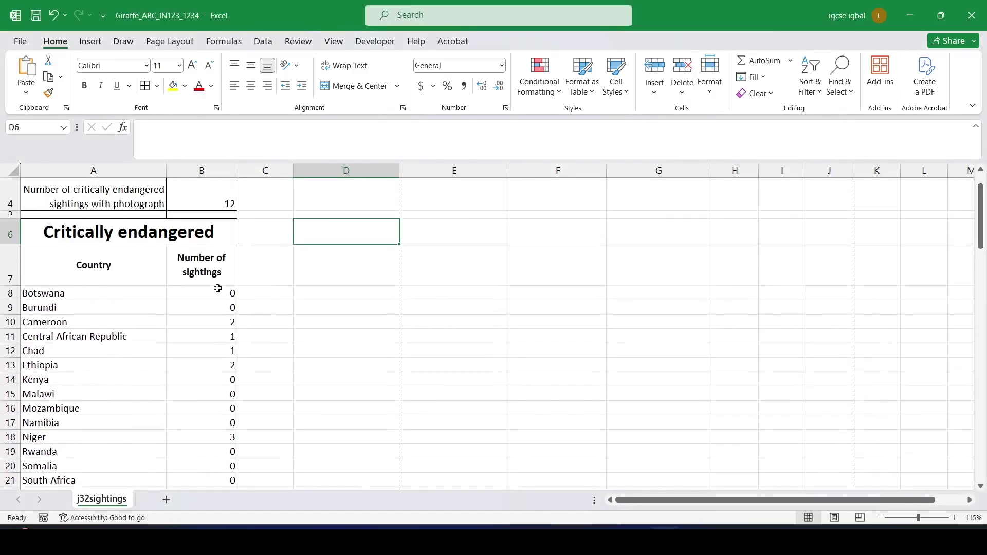
pyautogui.moveTo(41, 265); pyautogui.dragTo(184, 525)
pyautogui.moveTo(198, 443); pyautogui.dragTo(197, 444)
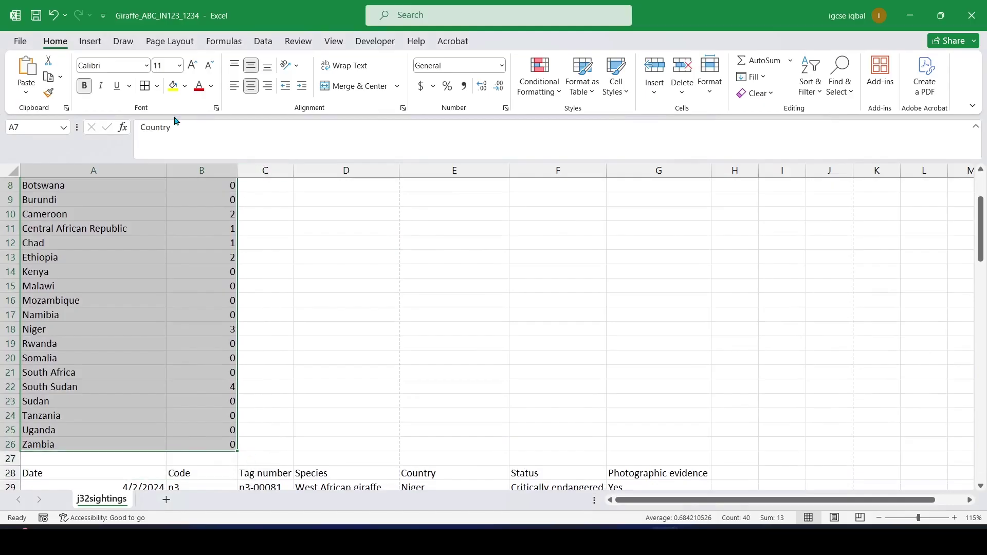
pyautogui.scroll(2, 252, 216)
pyautogui.click(309, 300)
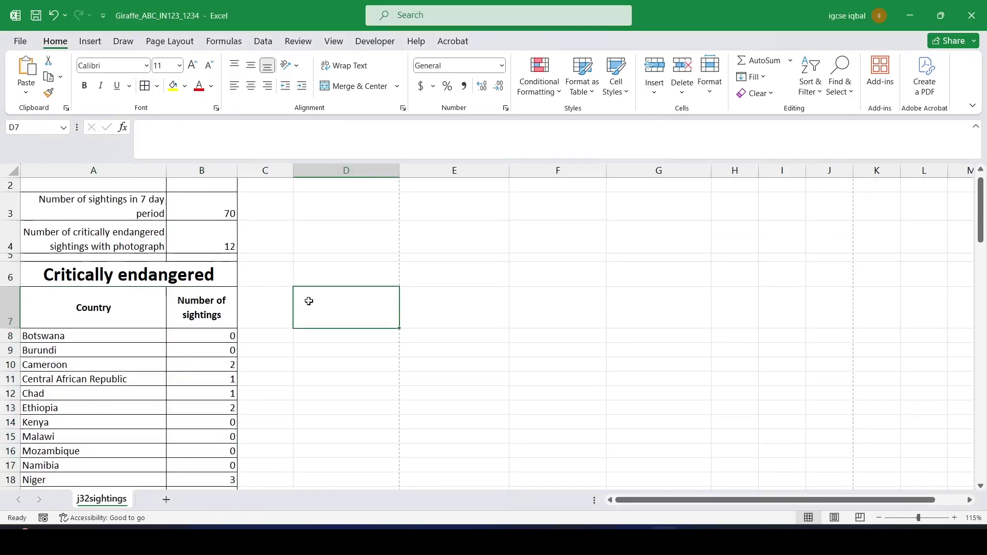
# Step: Check the number alignment in the PDF paper and centre the contents of column B in Excel
pyautogui.hotkey('alt', 'Tab')
pyautogui.hotkey('alt', 'Tab')
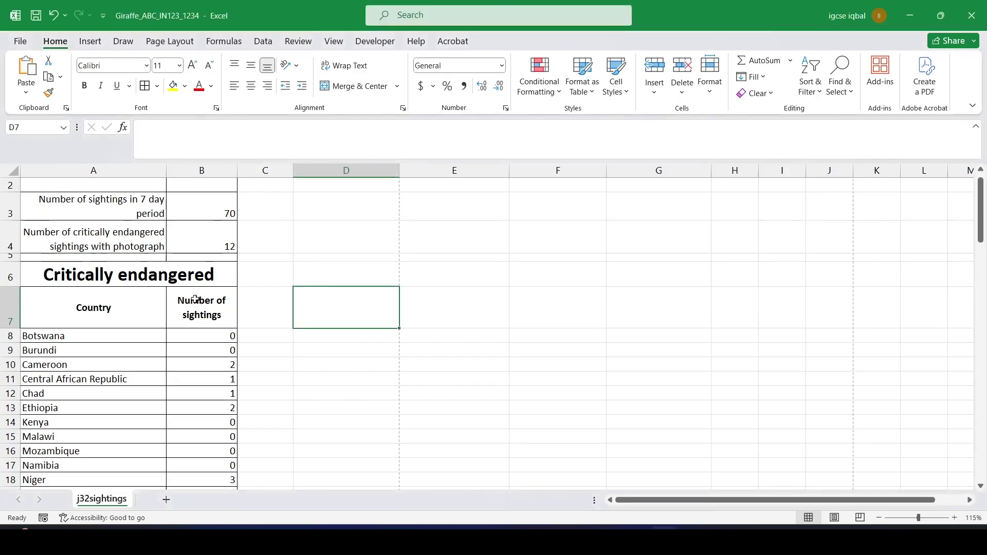
pyautogui.click(202, 170)
pyautogui.click(250, 87)
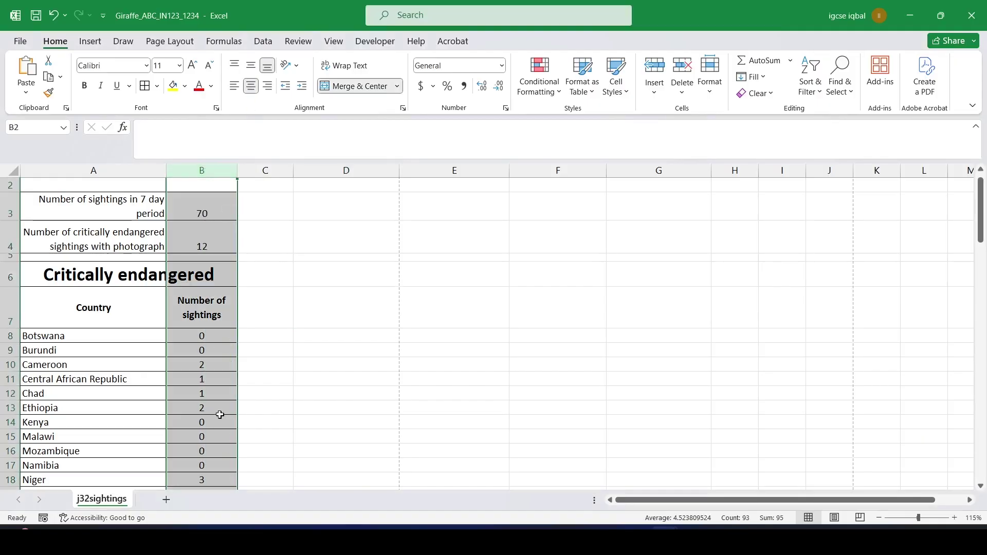
pyautogui.click(219, 415)
# Step: Read question 10 in the PDF paper, highlight "showing the formulae" and return to Excel
pyautogui.hotkey('alt', 'Tab')
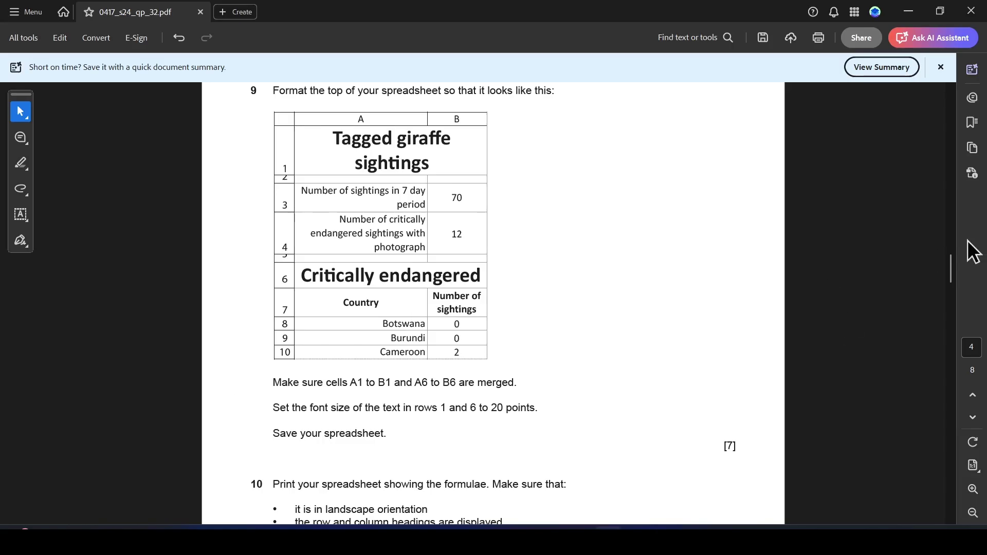
pyautogui.moveTo(950, 275); pyautogui.dragTo(955, 288)
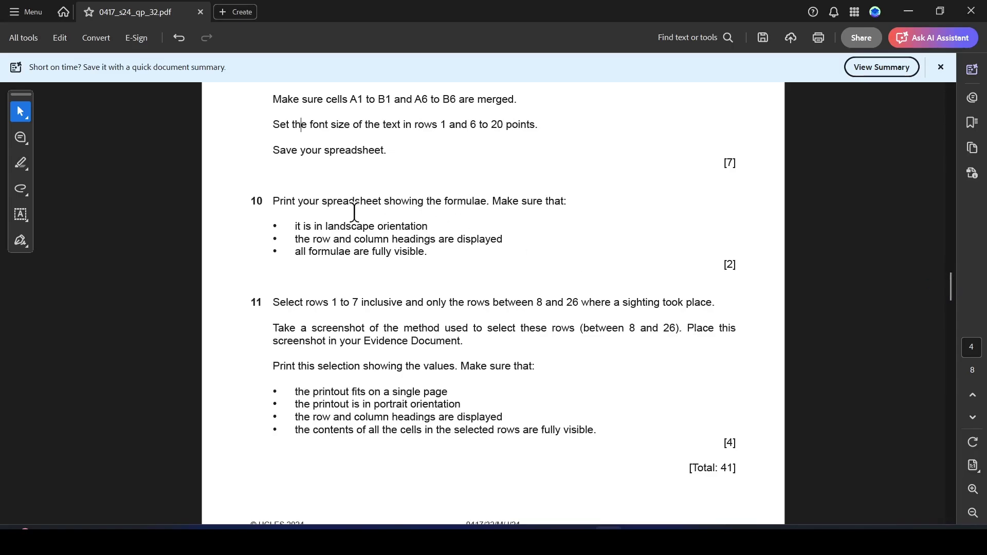
pyautogui.moveTo(386, 201); pyautogui.dragTo(468, 199)
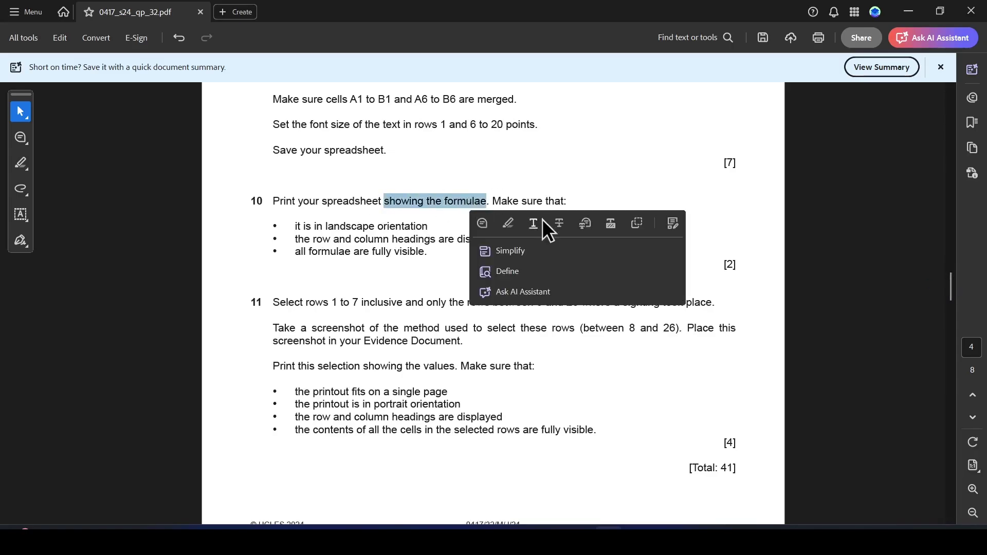
pyautogui.click(509, 225)
pyautogui.hotkey('alt', 'Tab')
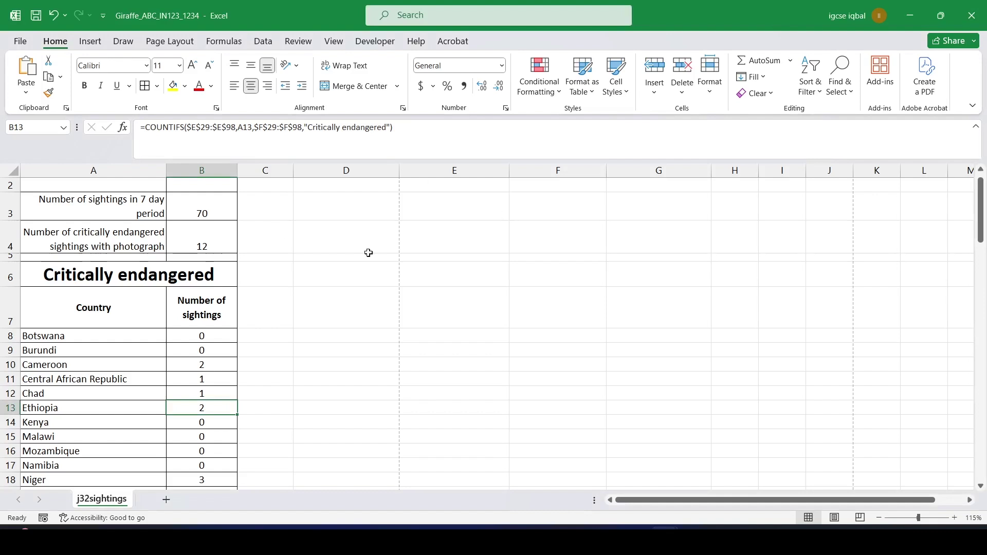
# Step: Display the sheet's formulas instead of values and autofit column B so its formulas are fully visible
pyautogui.moveTo(979, 205); pyautogui.dragTo(983, 181)
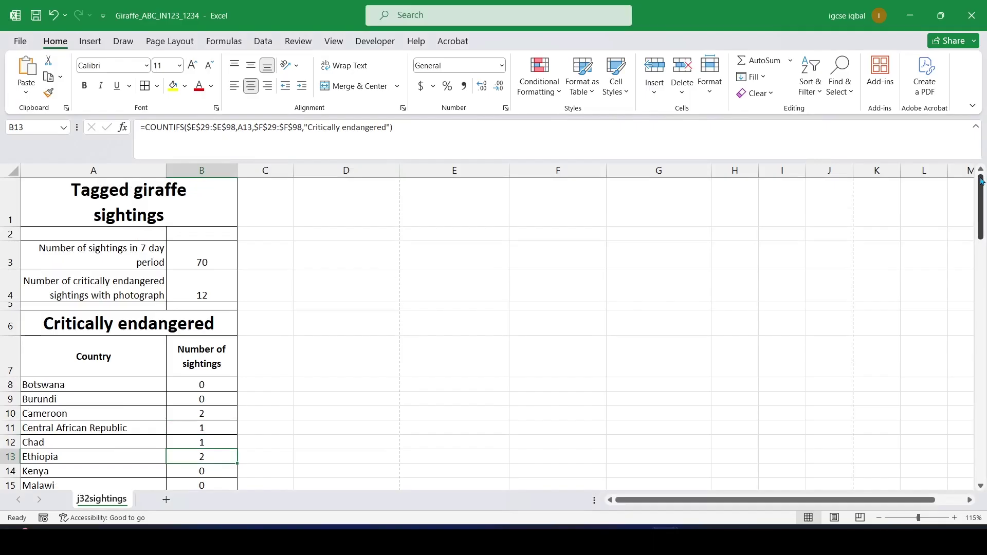
pyautogui.hotkey('ctrl', '`')
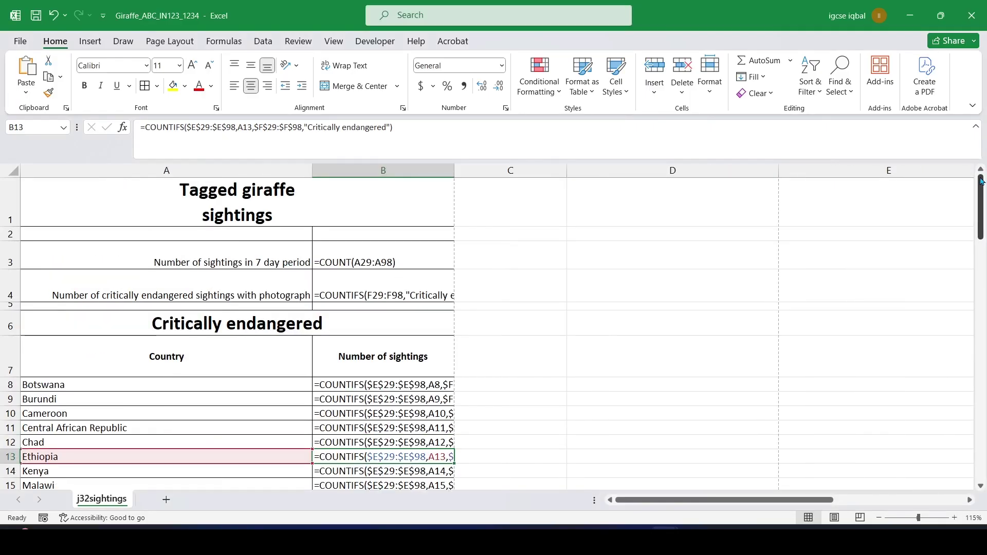
pyautogui.moveTo(454, 173); pyautogui.dragTo(454, 173)
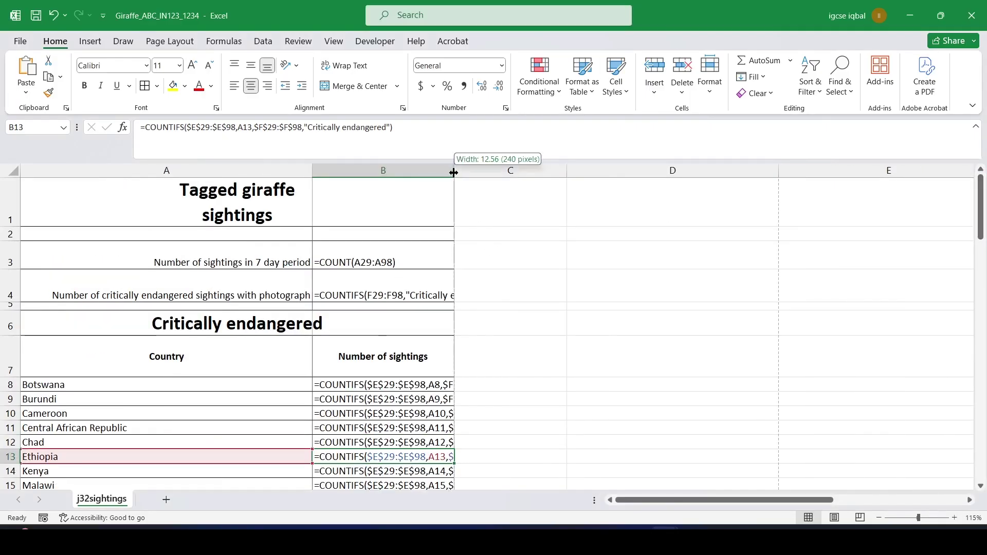
pyautogui.doubleClick(454, 173)
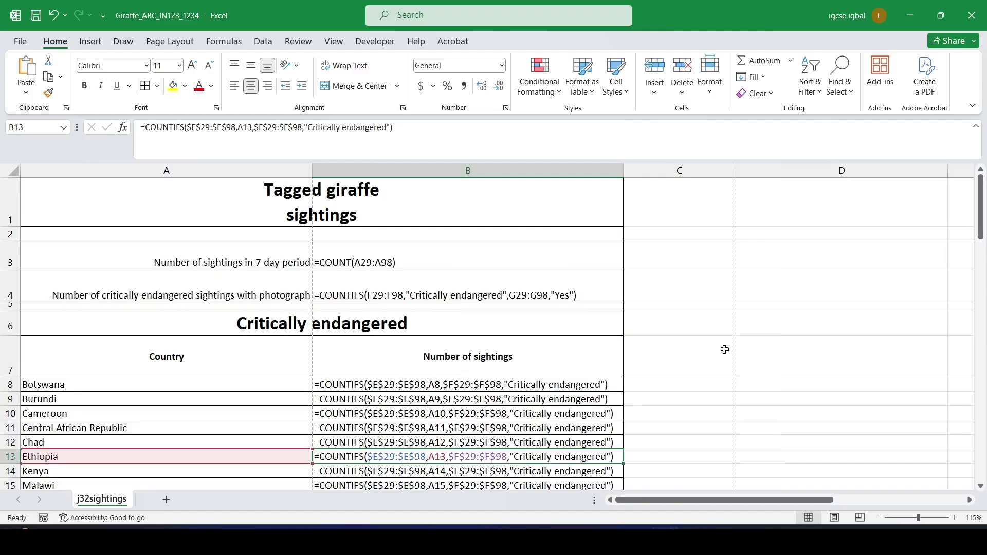
pyautogui.moveTo(981, 200); pyautogui.dragTo(972, 163)
pyautogui.click(716, 231)
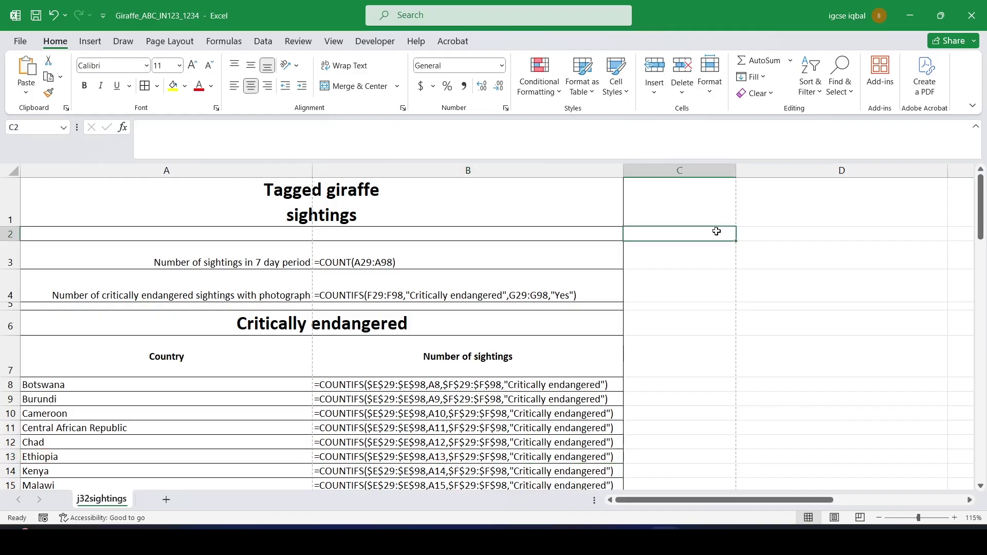
pyautogui.click(781, 239)
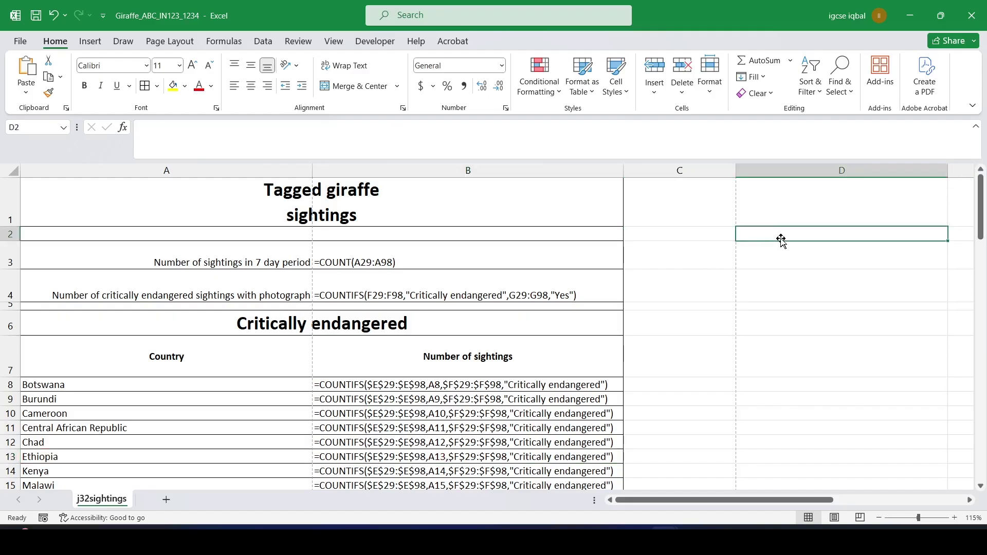
# Step: Open the On-Screen Keyboard, look at the grave accent key used for showing formulas, and close the keyboard
pyautogui.press('super')
pyautogui.write('key')
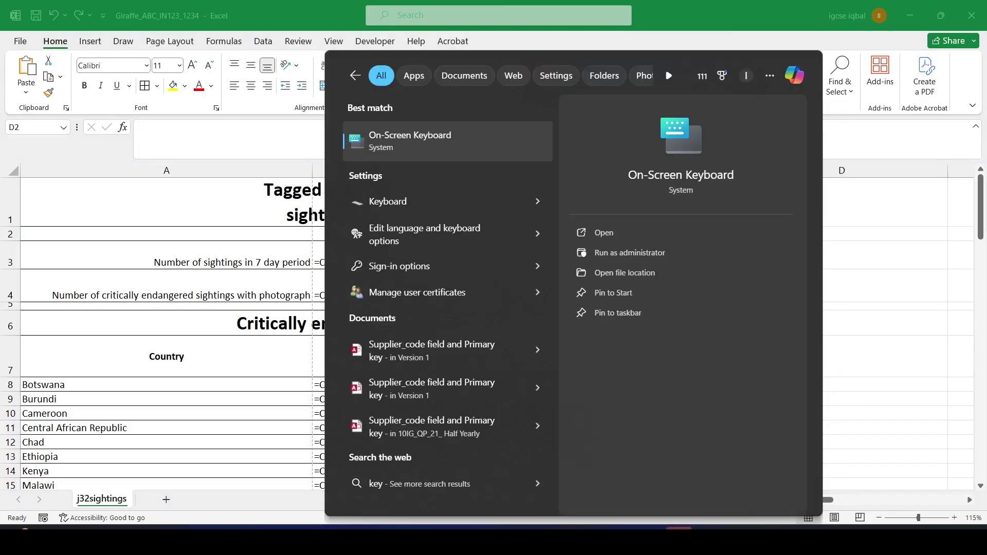
pyautogui.write('bo')
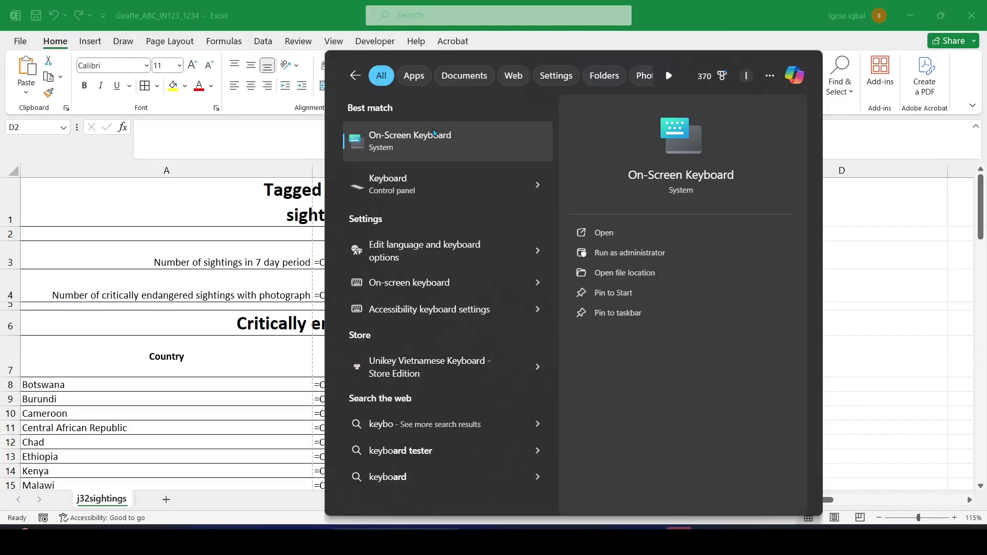
pyautogui.click(433, 135)
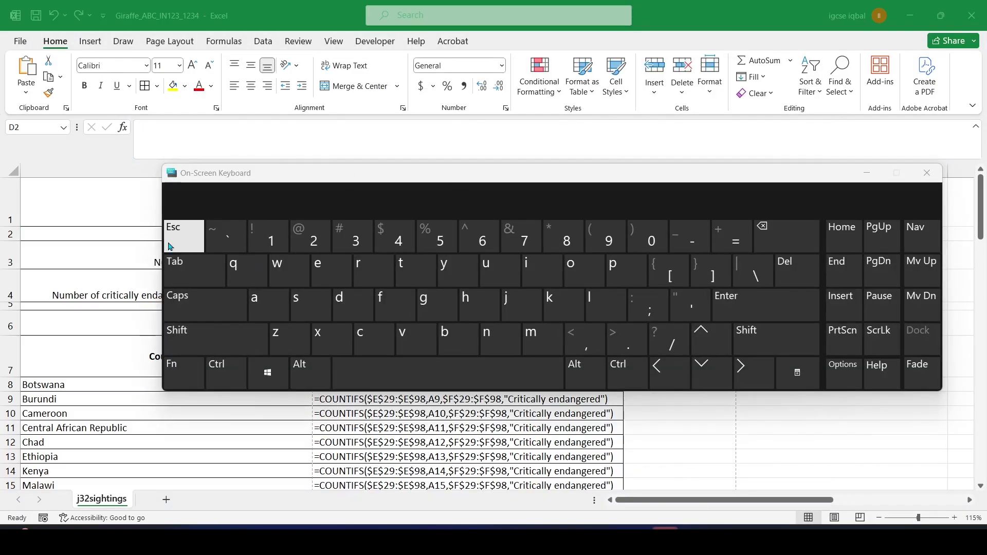
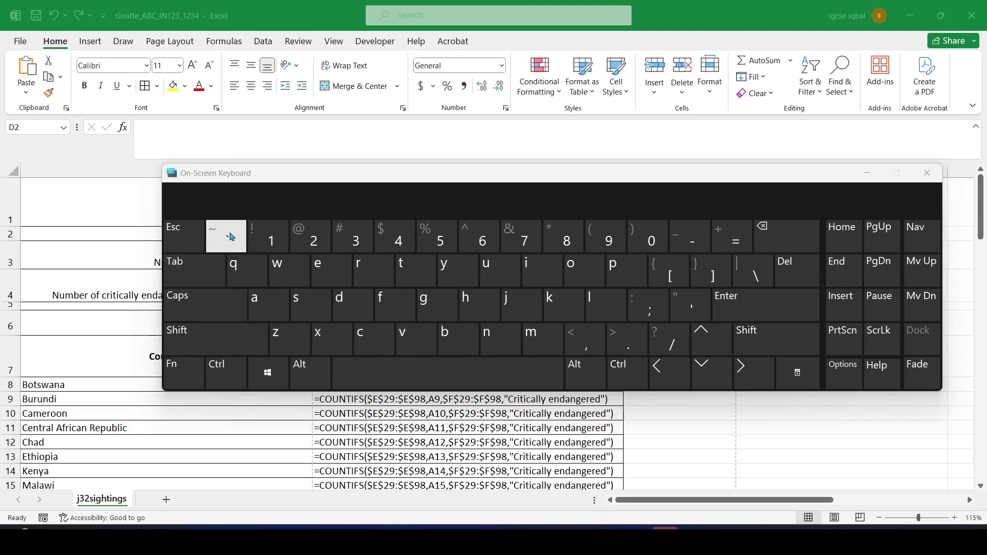
pyautogui.click(927, 173)
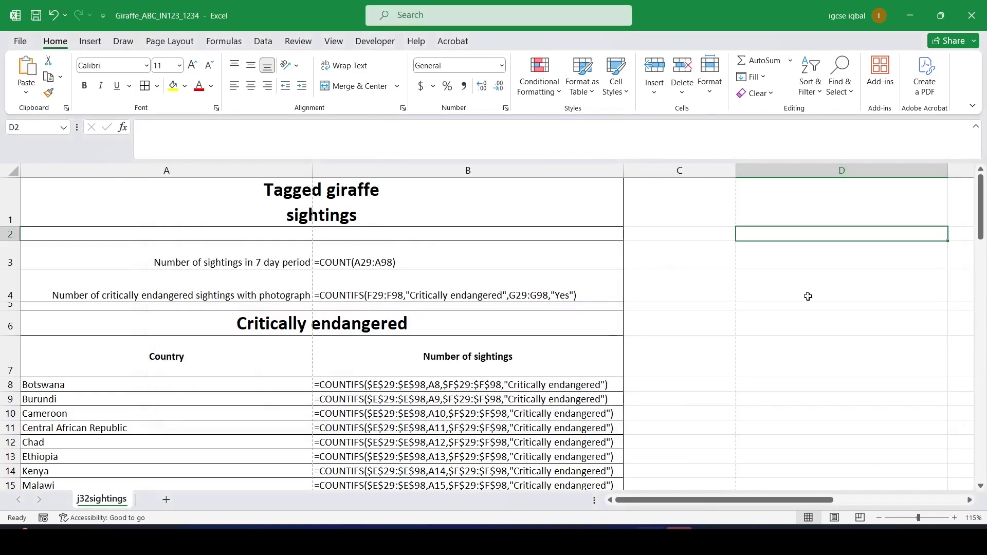
# Step: Highlight "it is in landscape orientation" under question 10 in the PDF paper and return to Excel
pyautogui.hotkey('alt', 'Tab')
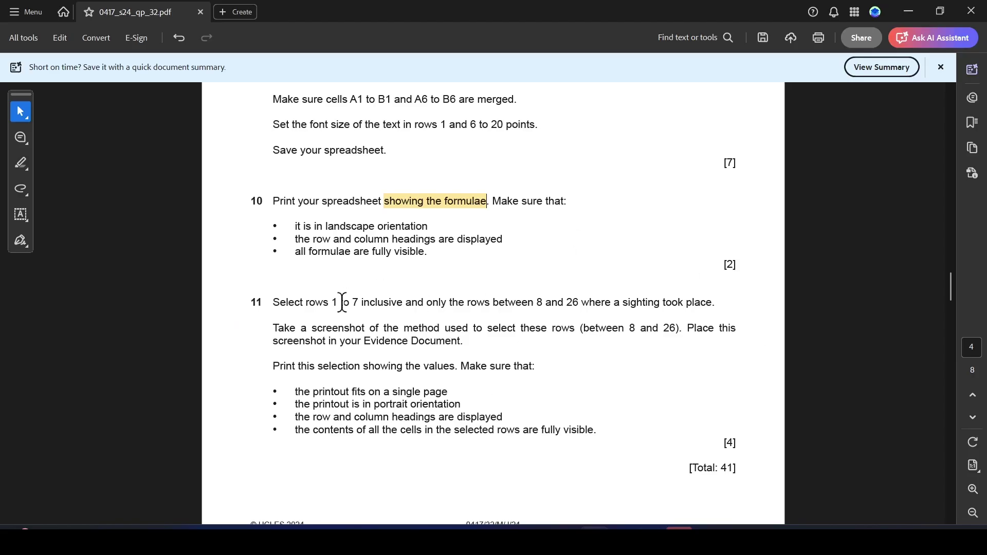
pyautogui.moveTo(296, 227); pyautogui.dragTo(430, 223)
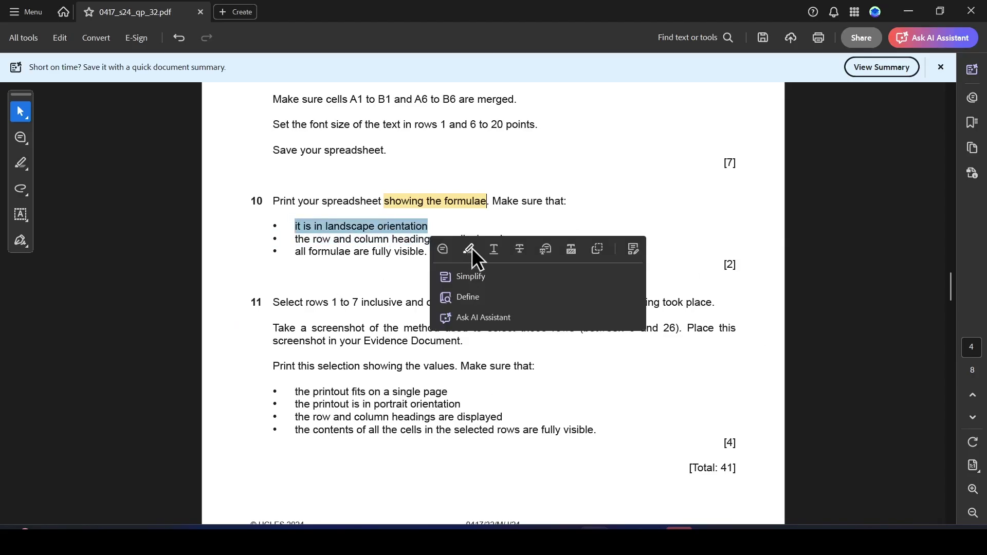
pyautogui.click(471, 251)
pyautogui.hotkey('alt', 'Tab')
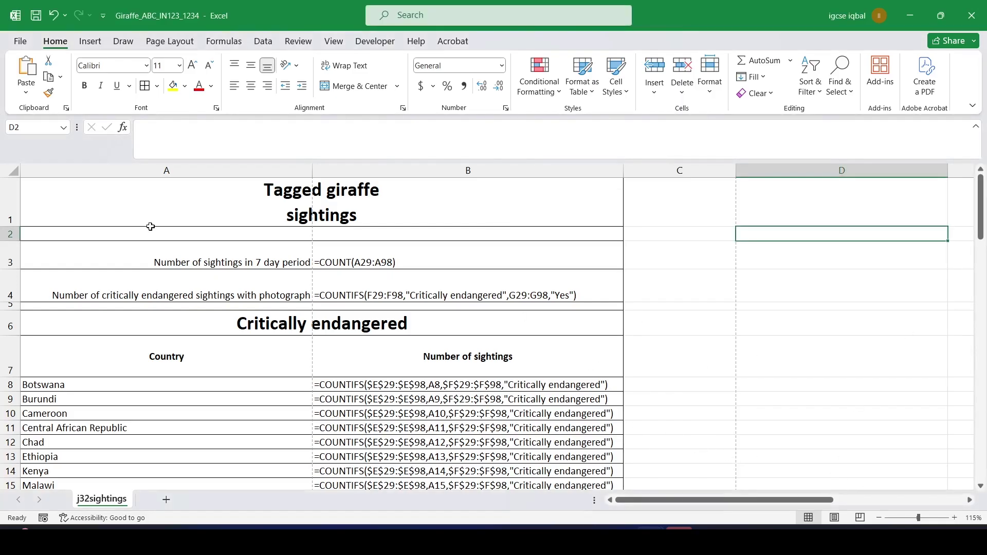
# Step: Set the printout to landscape orientation and autofit column A in the sheet
pyautogui.hotkey('ctrl', 'p')
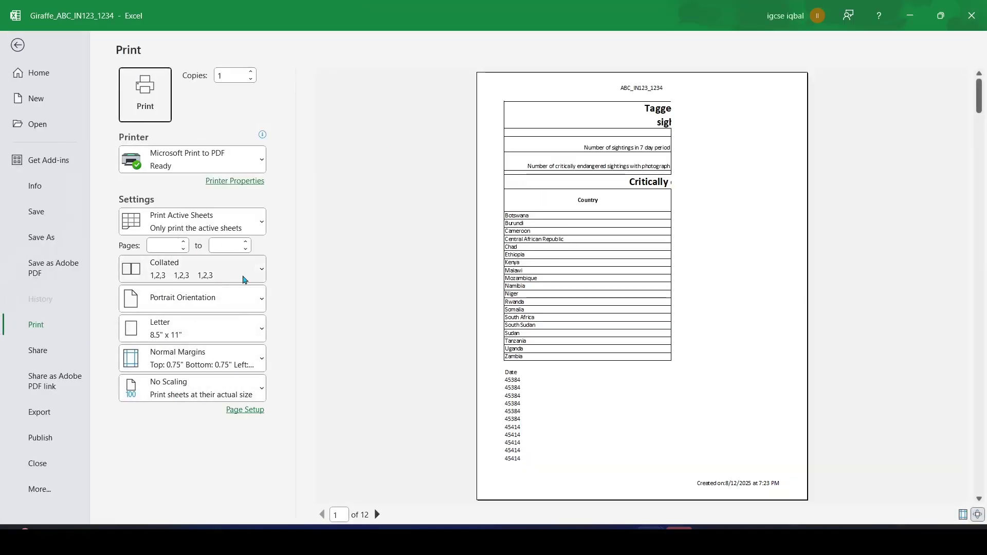
pyautogui.click(243, 297)
pyautogui.click(197, 360)
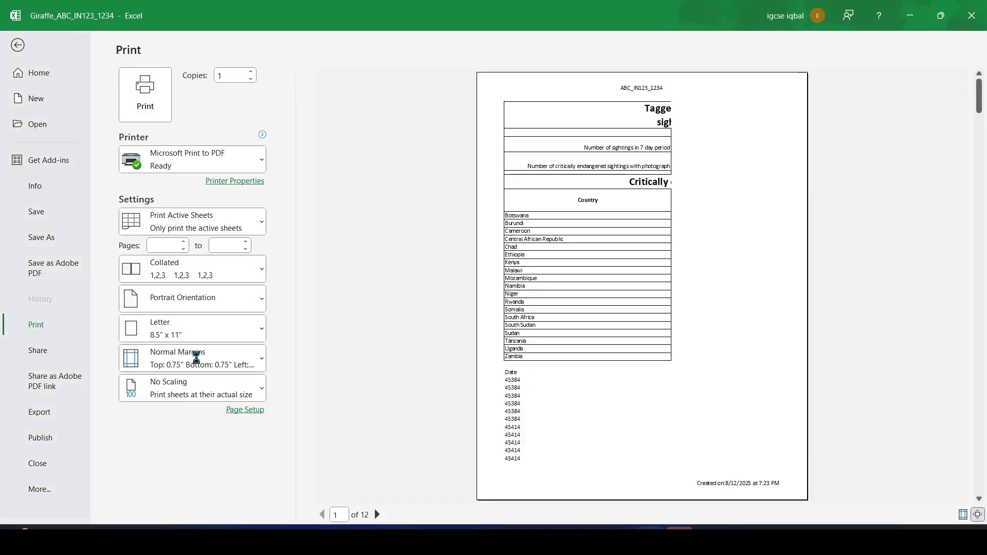
pyautogui.hotkey('alt', 'Tab')
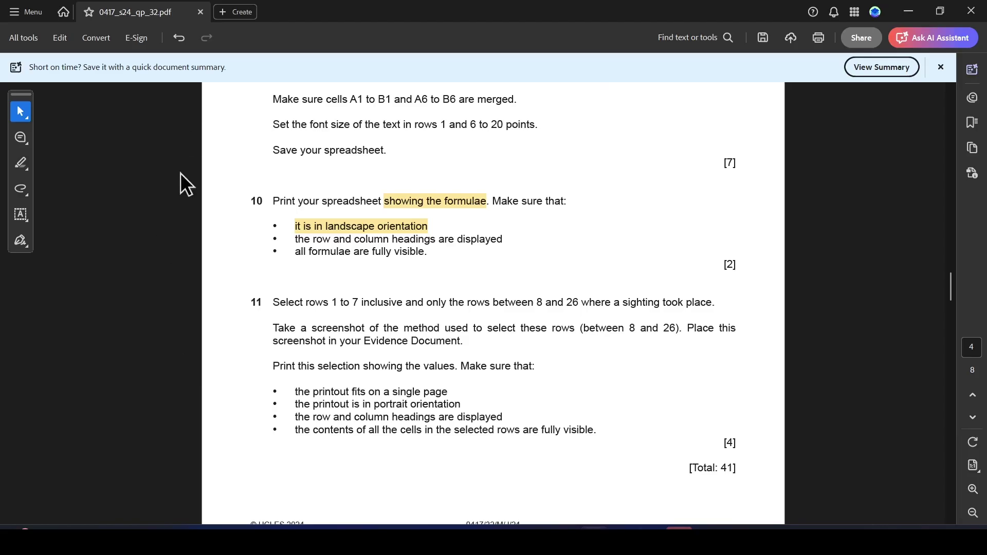
pyautogui.hotkey('alt', 'Tab')
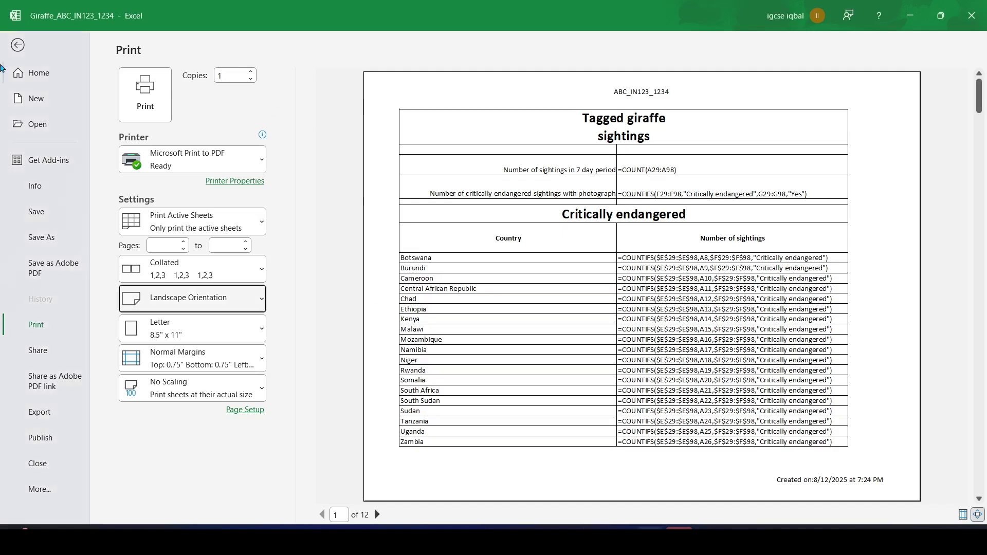
pyautogui.click(15, 52)
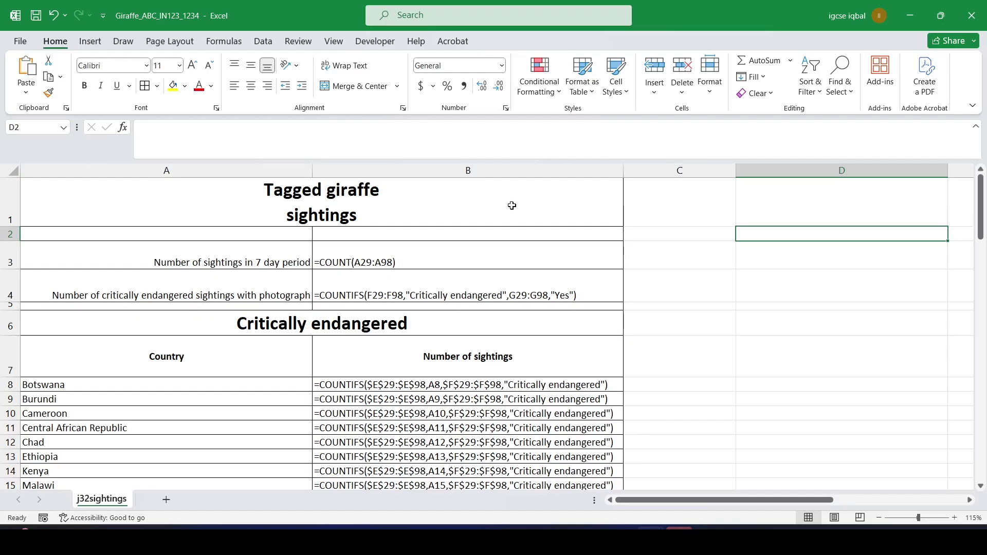
pyautogui.doubleClick(314, 172)
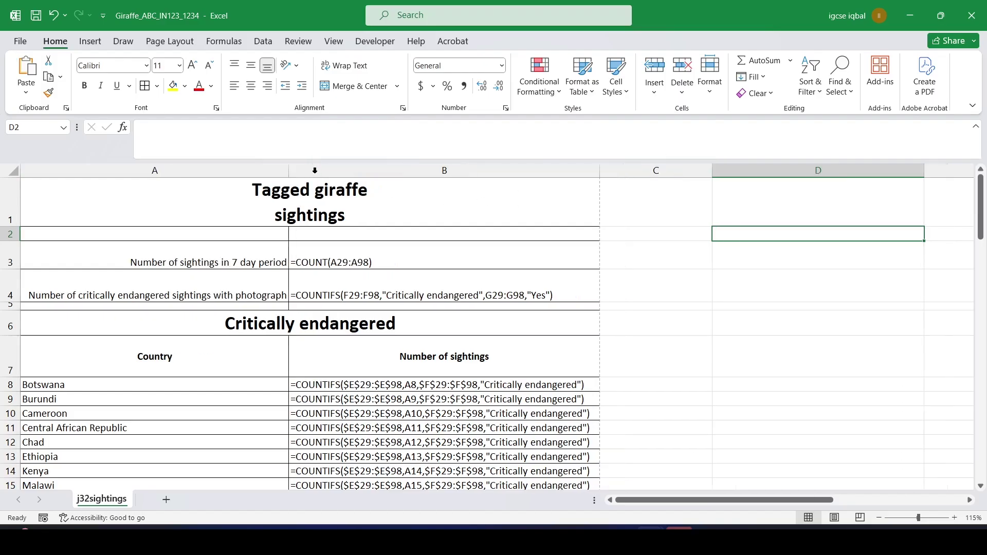
# Step: Check question 10 in the PDF paper and include row and column headings in the Excel printout
pyautogui.hotkey('alt', 'Tab')
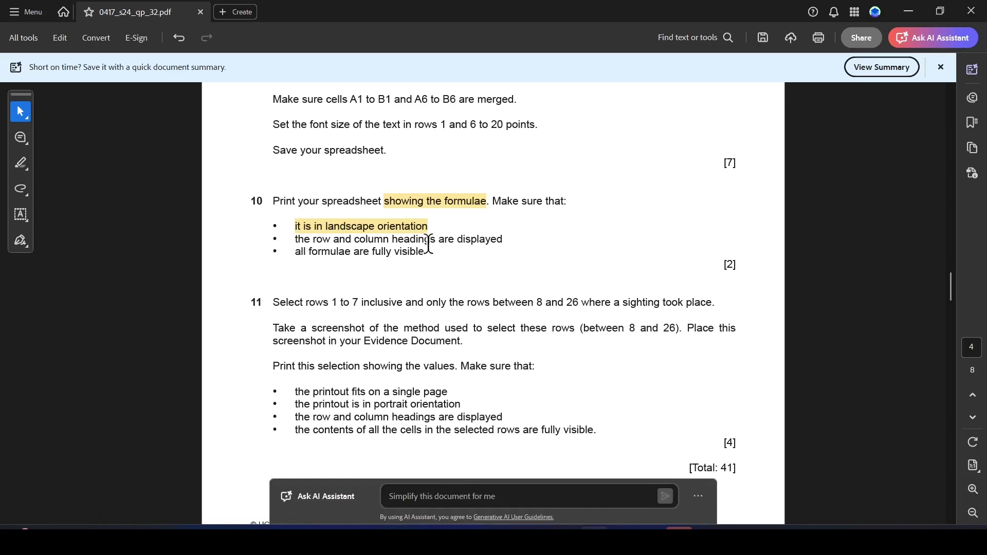
pyautogui.hotkey('alt', 'Tab')
pyautogui.hotkey('ctrl', 'p')
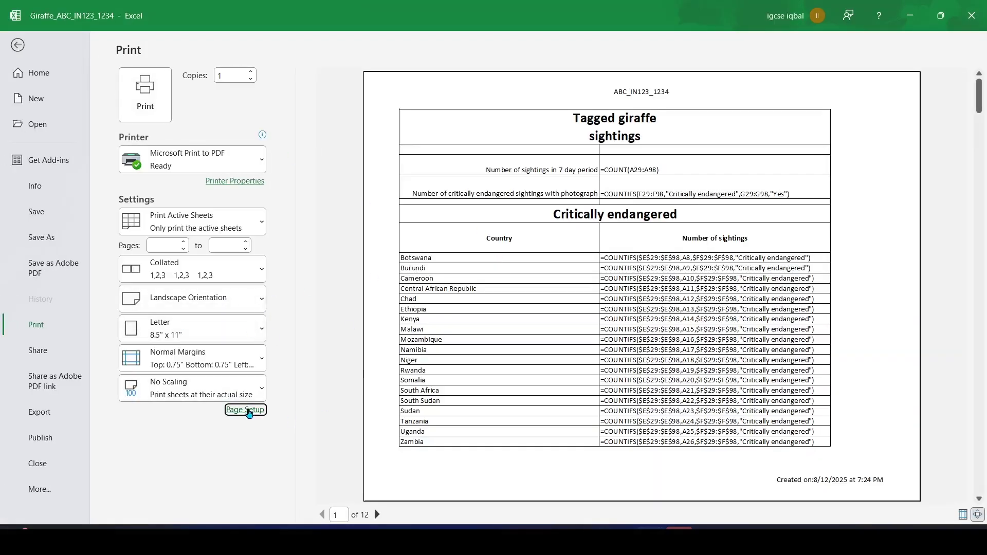
pyautogui.click(249, 410)
pyautogui.click(544, 33)
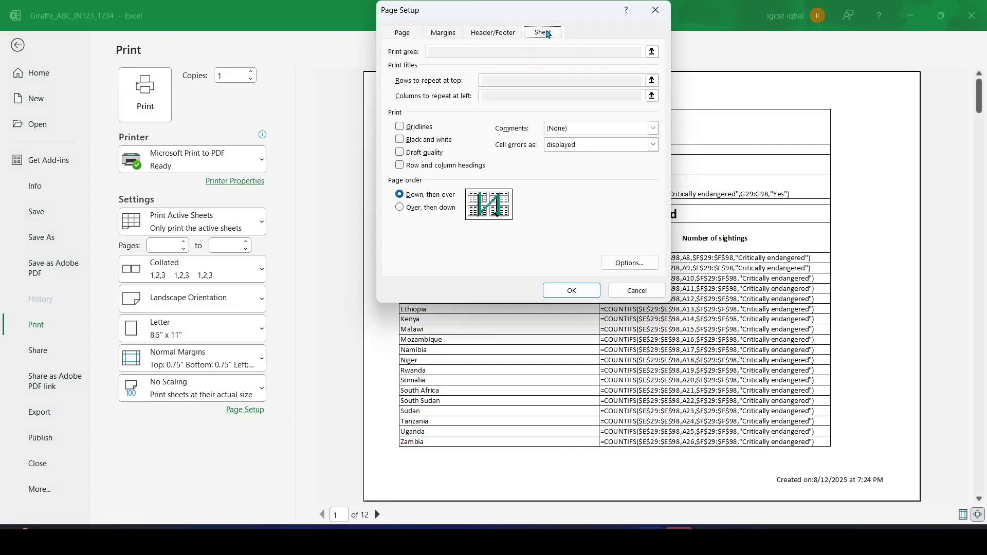
pyautogui.click(400, 165)
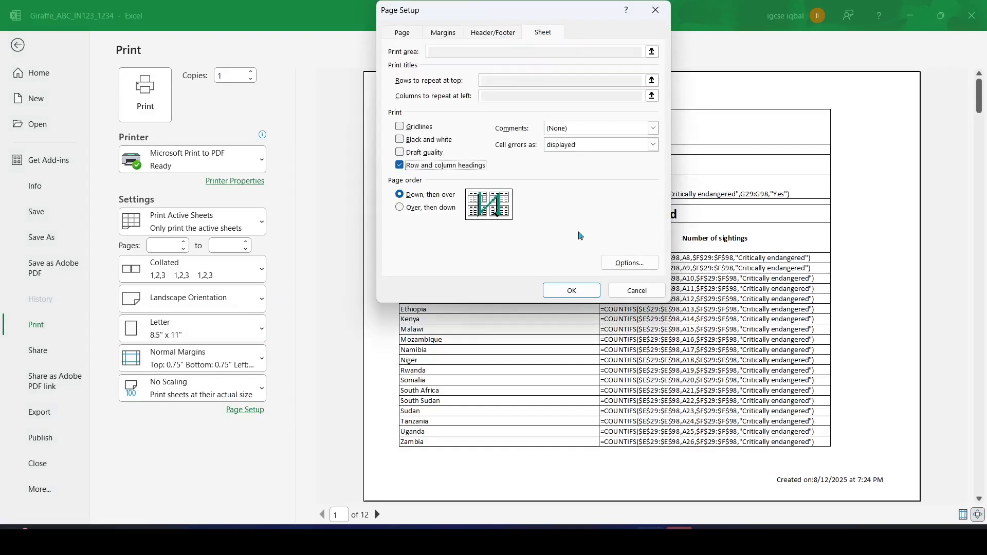
pyautogui.click(571, 290)
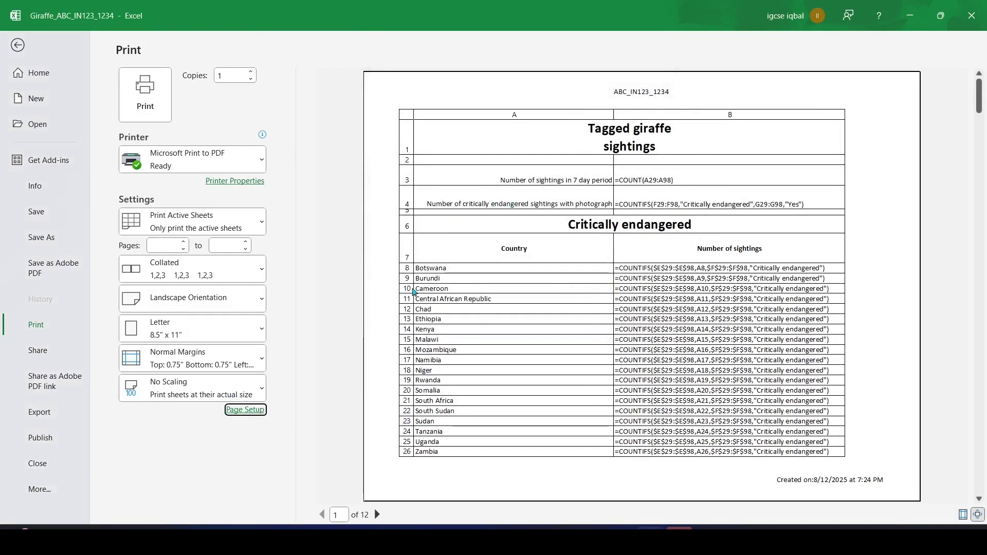
# Step: Check the first two pages of the Excel print preview against question 10 in the PDF paper and return to the sheet
pyautogui.hotkey('alt', 'Tab')
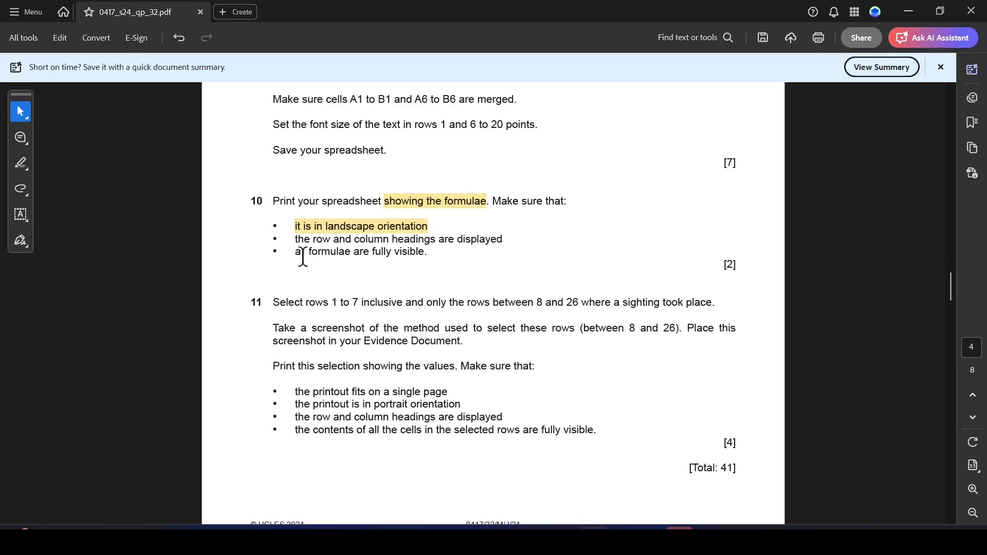
pyautogui.hotkey('alt', 'Tab')
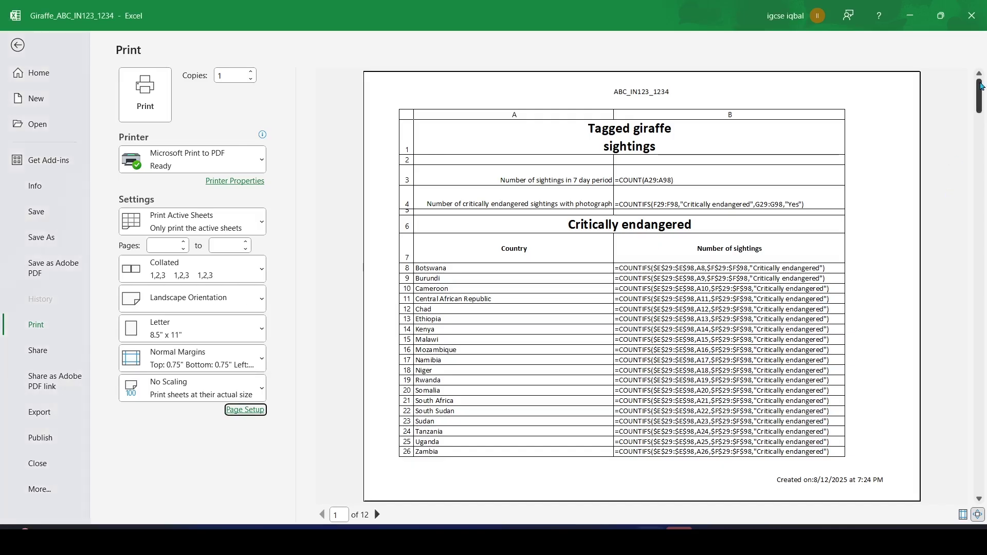
pyautogui.moveTo(980, 95); pyautogui.dragTo(982, 120)
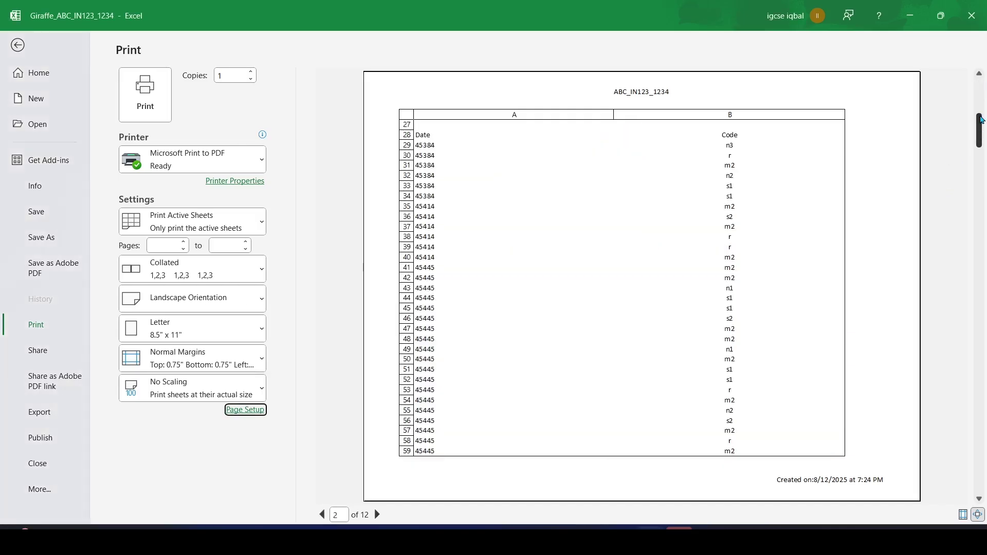
pyautogui.hotkey('alt', 'Tab')
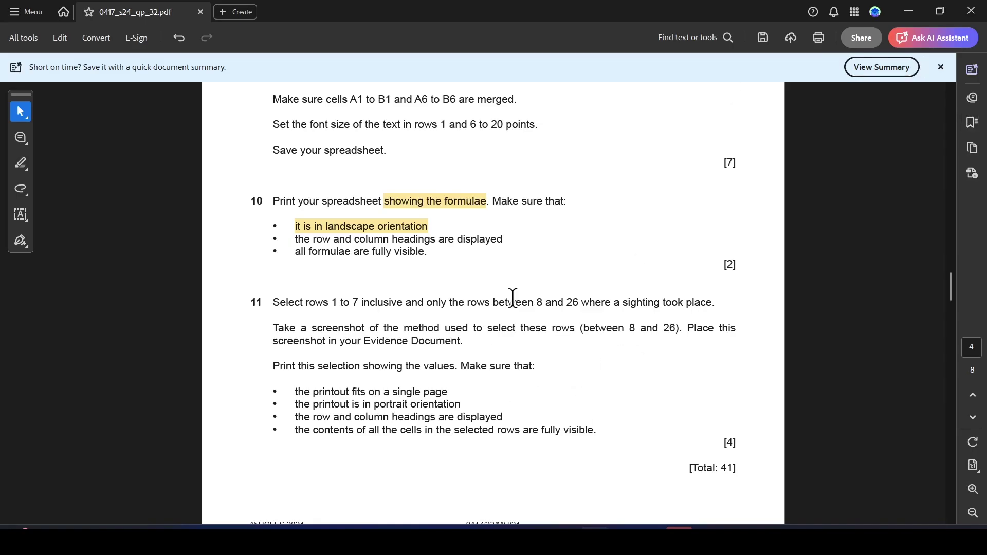
pyautogui.hotkey('alt', 'Tab')
pyautogui.moveTo(981, 129); pyautogui.dragTo(981, 92)
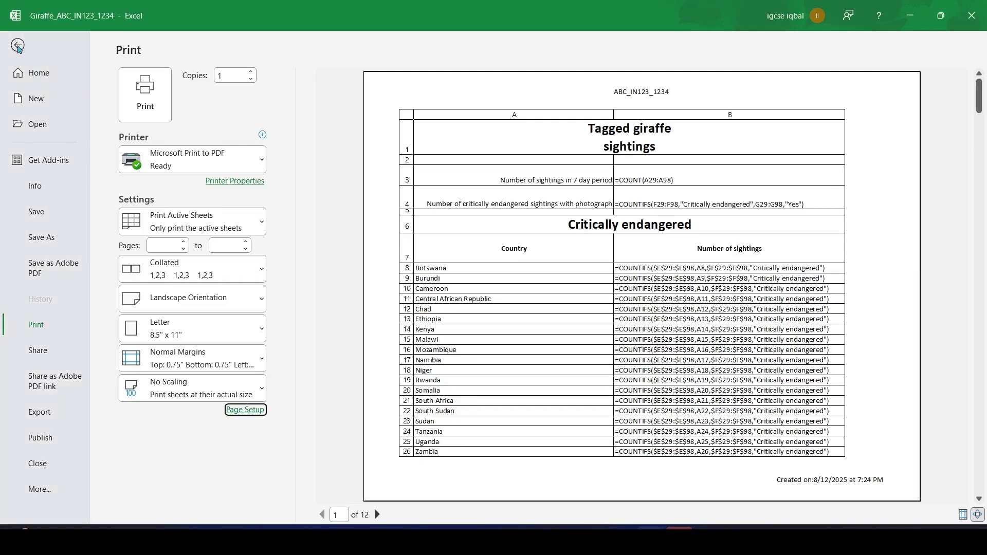
pyautogui.click(18, 45)
pyautogui.click(21, 42)
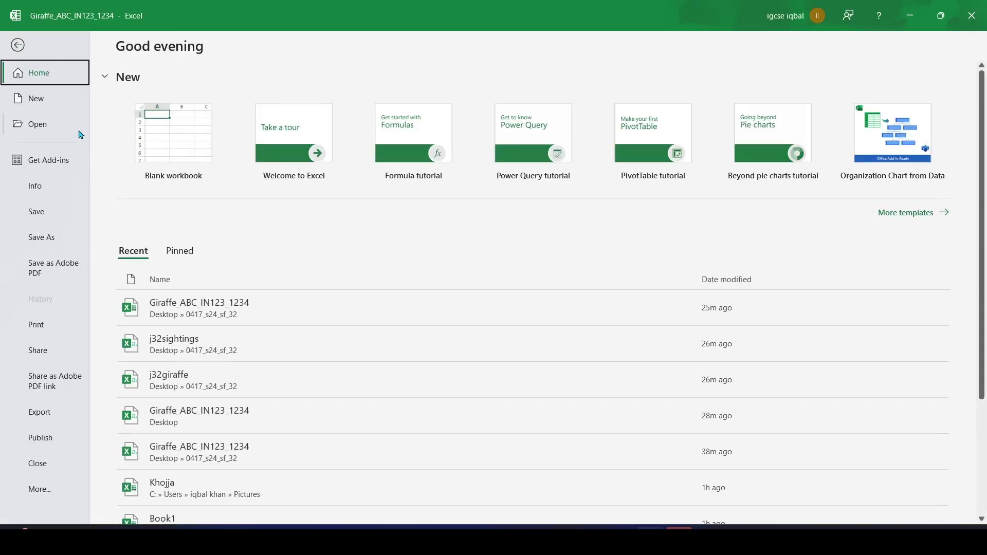
pyautogui.press('Escape')
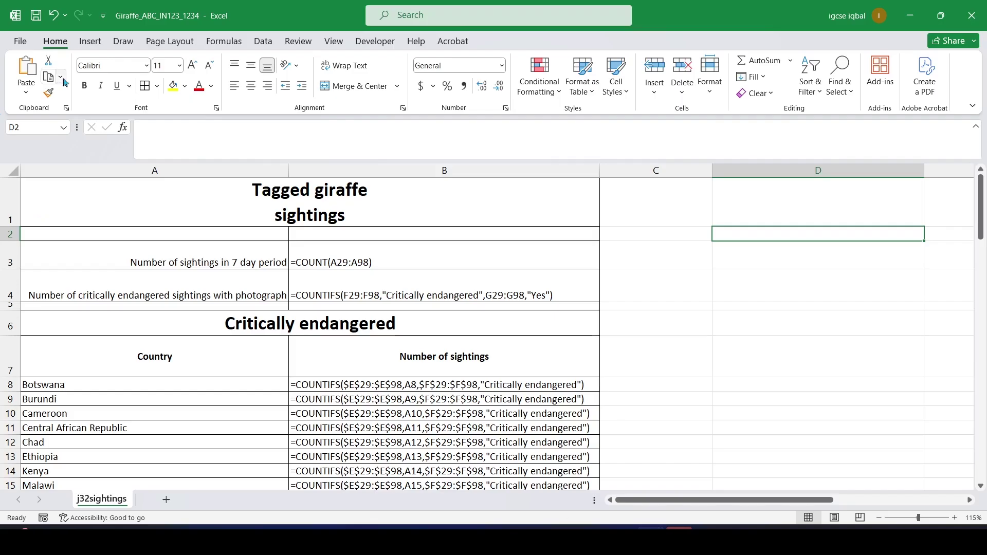
# Step: Highlight "1 to 7 inclusive" and "8 and 26" in question 11 of the PDF paper and return to Excel
pyautogui.hotkey('alt', 'Tab')
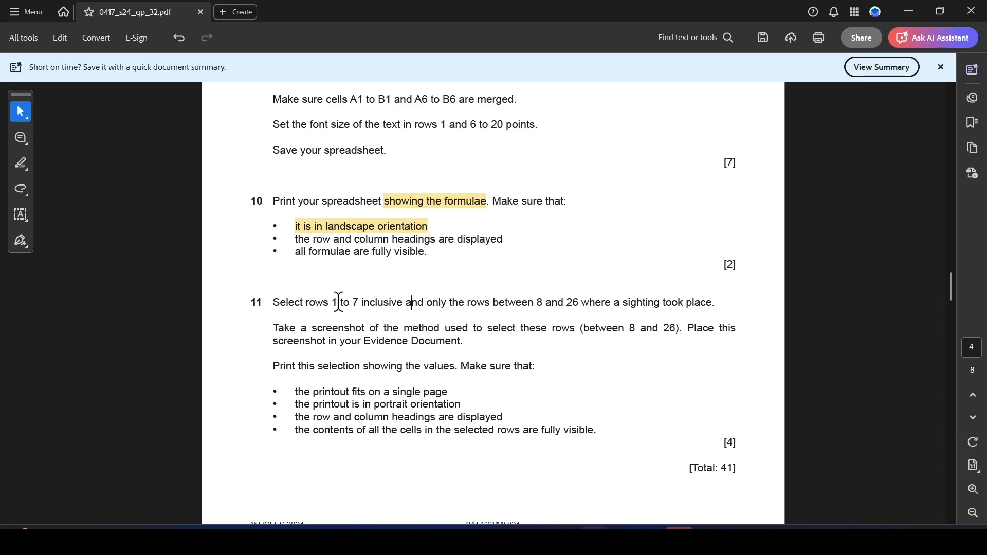
pyautogui.moveTo(331, 302); pyautogui.dragTo(403, 303)
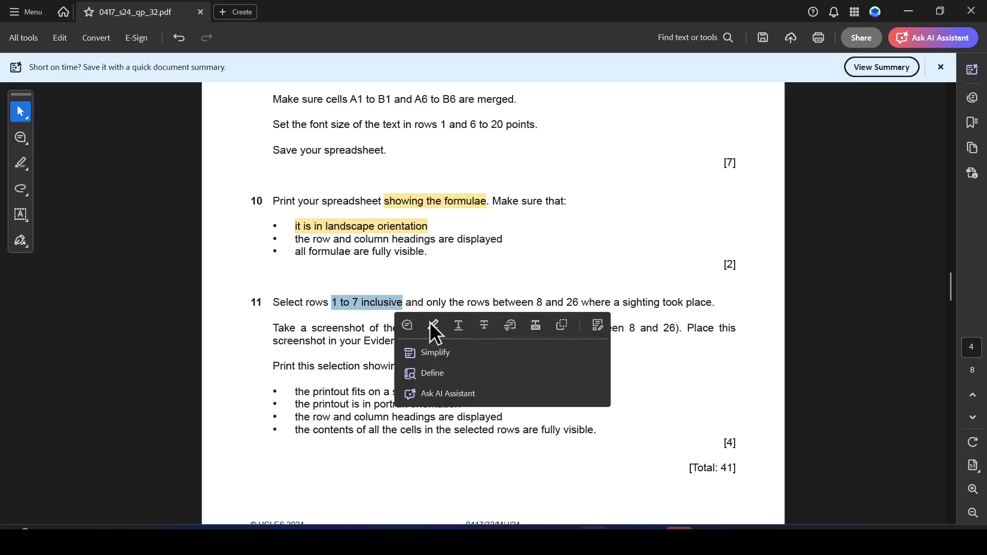
pyautogui.click(434, 325)
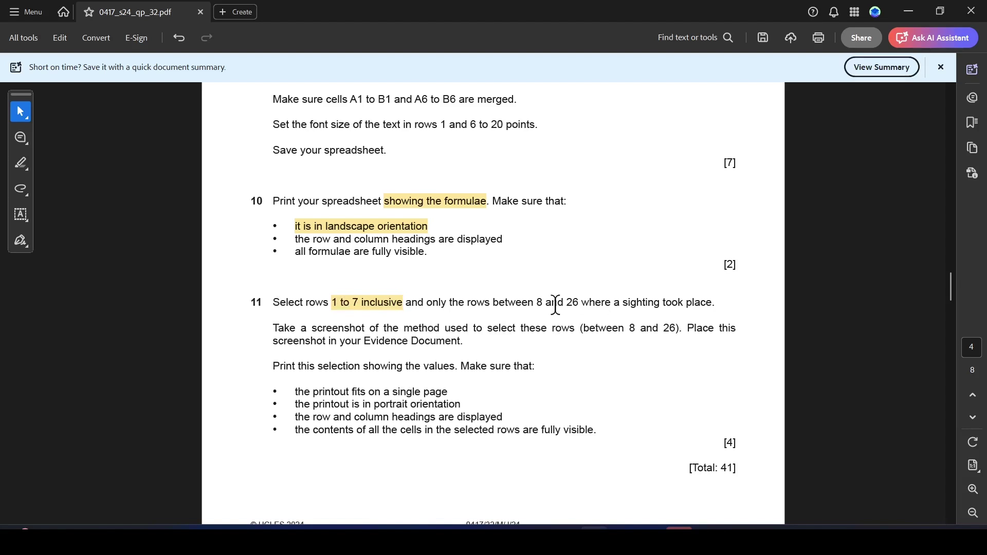
pyautogui.moveTo(536, 303); pyautogui.dragTo(579, 304)
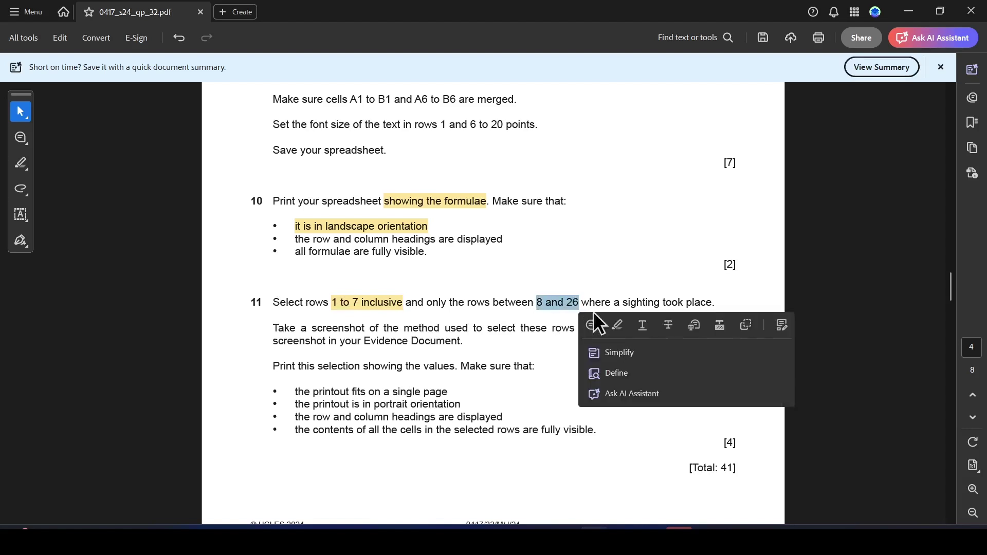
pyautogui.click(616, 326)
pyautogui.hotkey('alt', 'Tab')
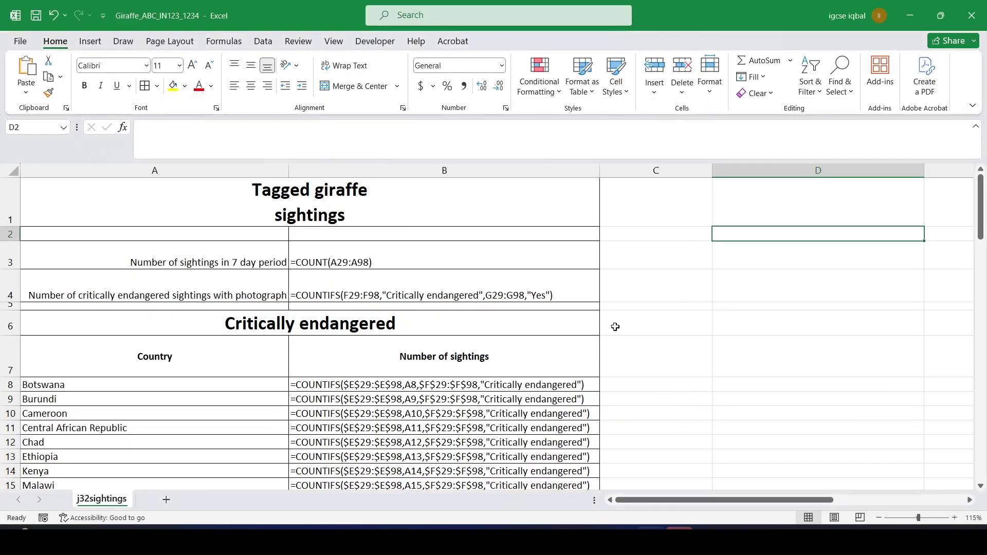
# Step: Switch the sheet from showing formulas back to values and add a filter to the table in A7:B26
pyautogui.hotkey('ctrl', '`')
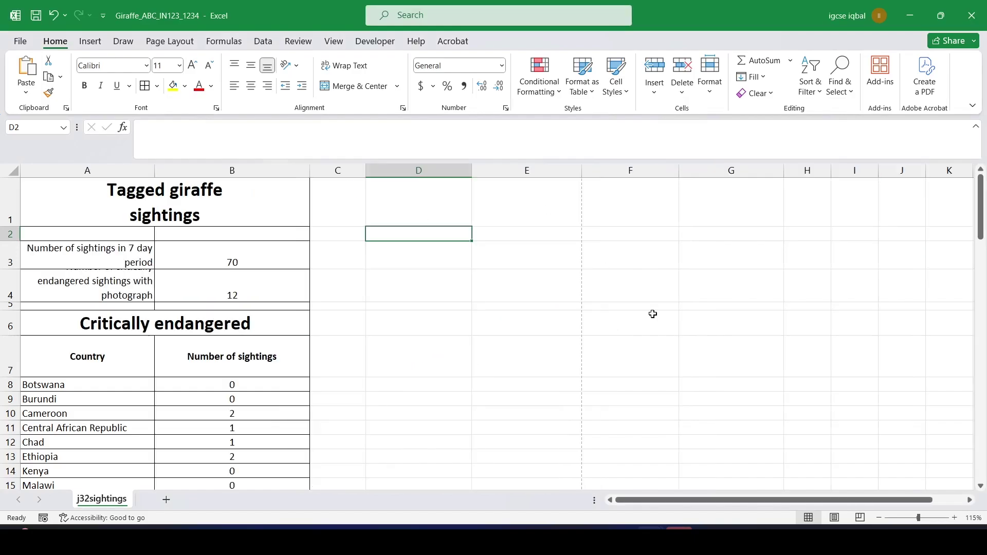
pyautogui.moveTo(980, 234); pyautogui.dragTo(981, 247)
pyautogui.moveTo(53, 233); pyautogui.dragTo(216, 239)
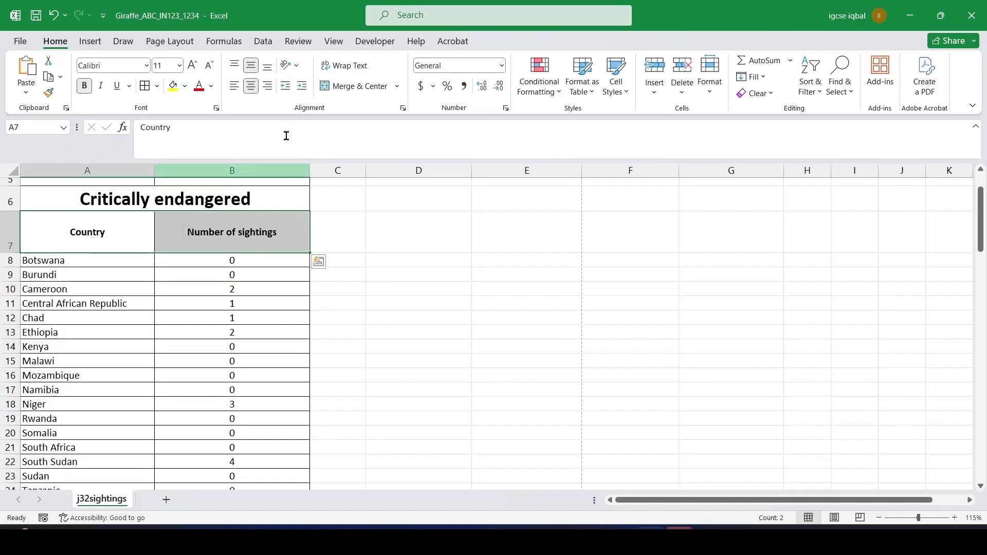
pyautogui.click(86, 235)
pyautogui.moveTo(86, 235); pyautogui.dragTo(273, 444)
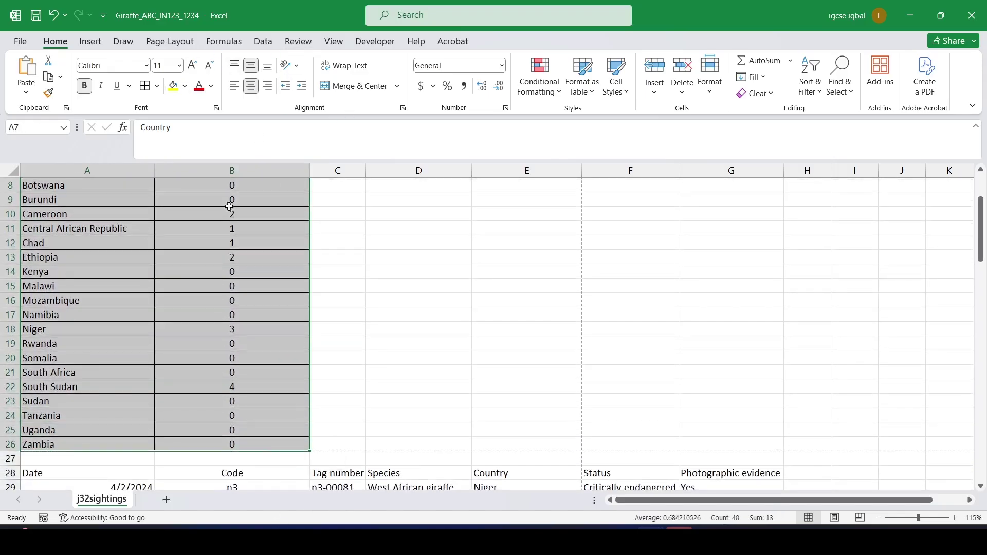
pyautogui.click(263, 40)
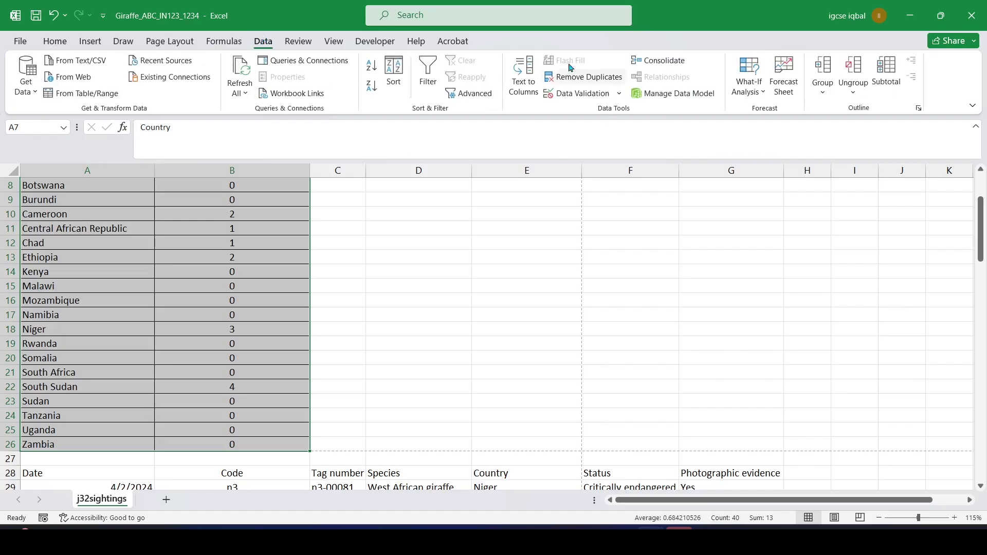
pyautogui.click(433, 72)
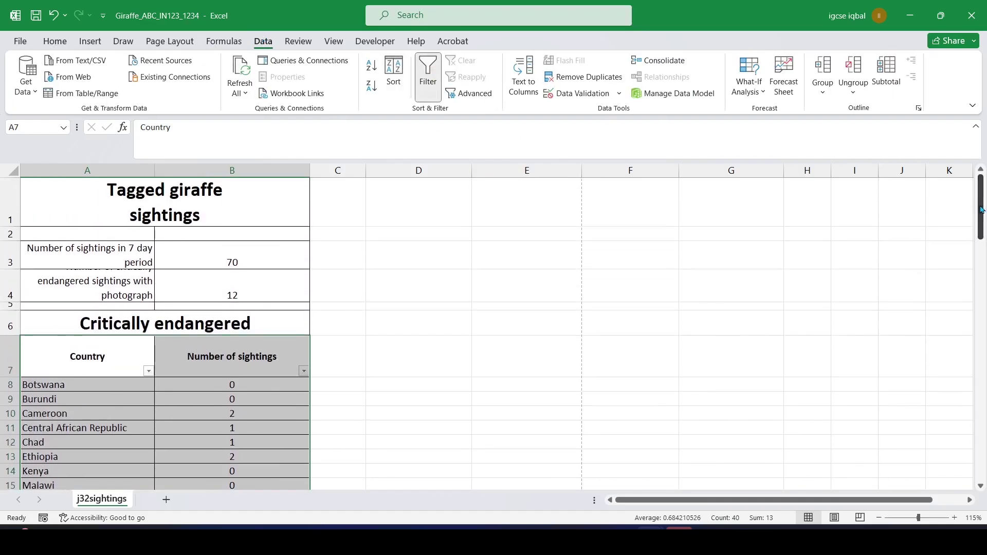
# Step: Check question 11 in the PDF paper and filter Number of sightings in Excel to rows that do not equal 0
pyautogui.click(264, 370)
pyautogui.hotkey('alt', 'Tab')
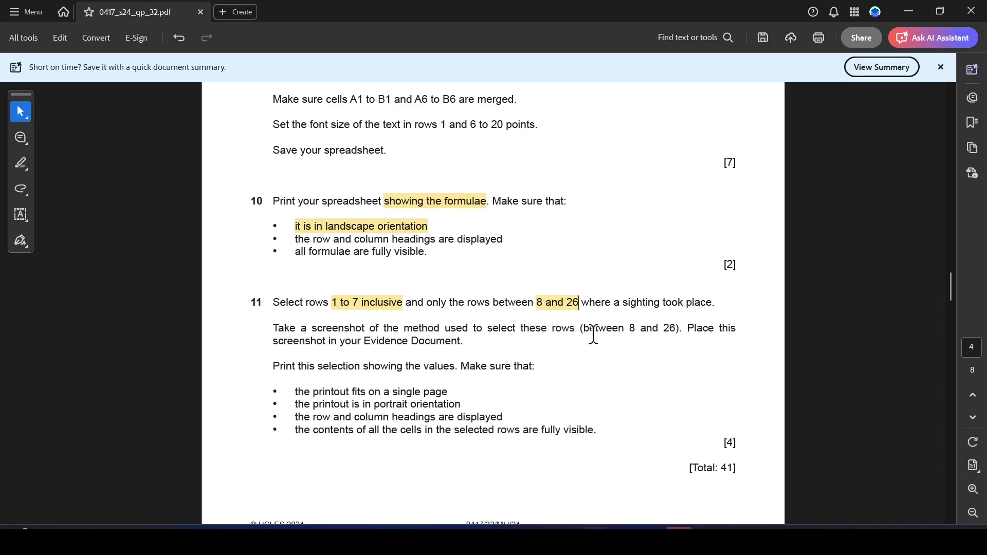
pyautogui.hotkey('alt', 'Tab')
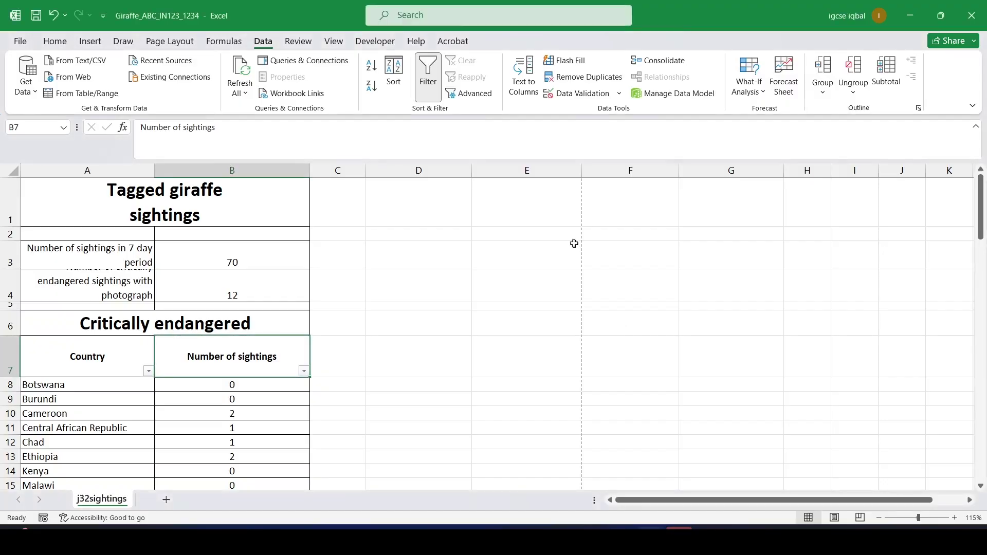
pyautogui.click(304, 371)
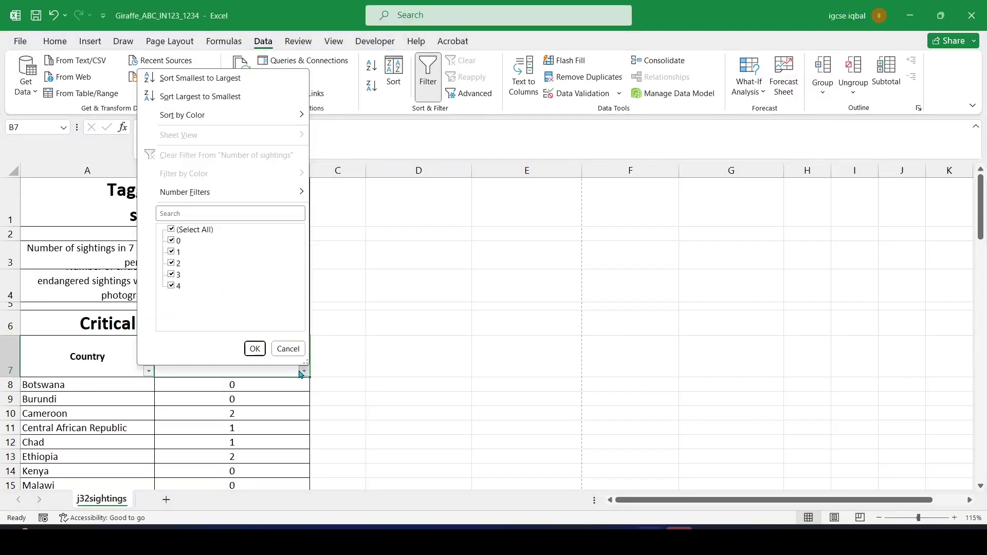
pyautogui.moveTo(252, 192)
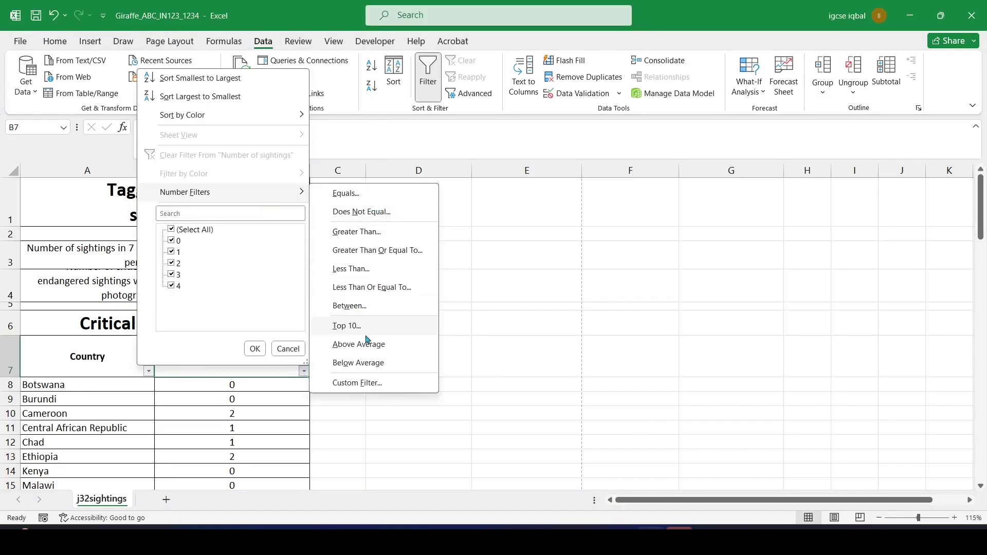
pyautogui.click(355, 215)
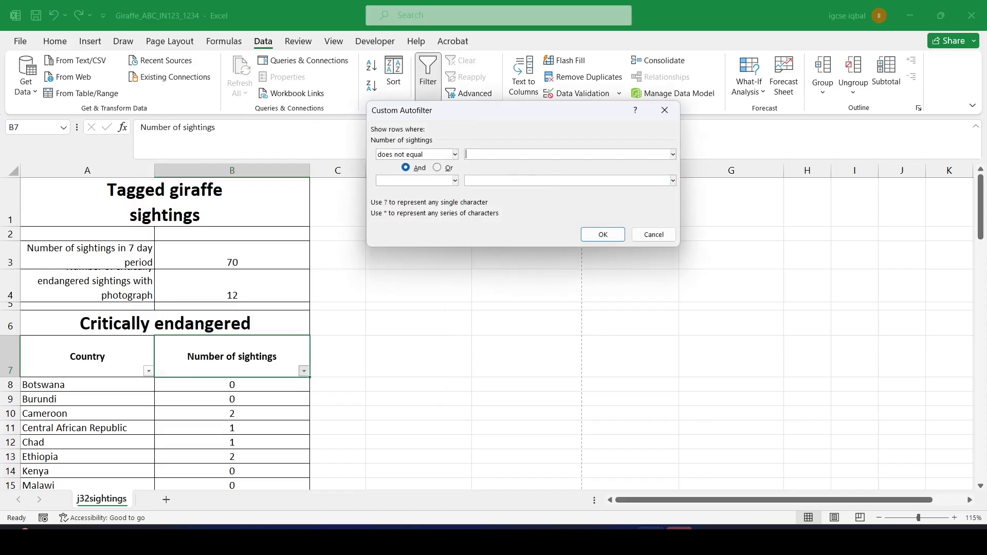
pyautogui.click(601, 233)
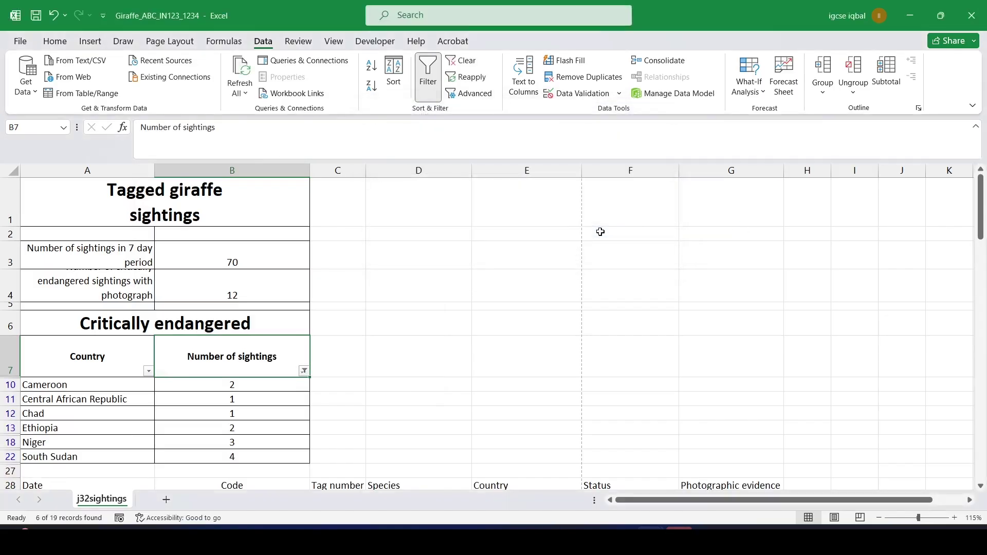
pyautogui.scroll(-2, 923, 273)
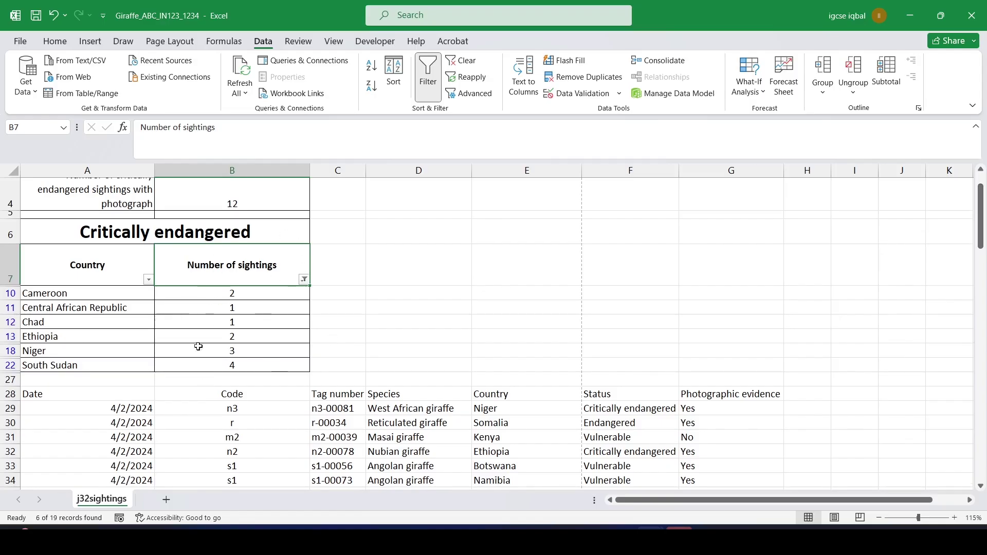
# Step: Highlight "screenshot in your Evidence Document" in question 11 of the PDF paper and return to Excel
pyautogui.hotkey('alt', 'Tab')
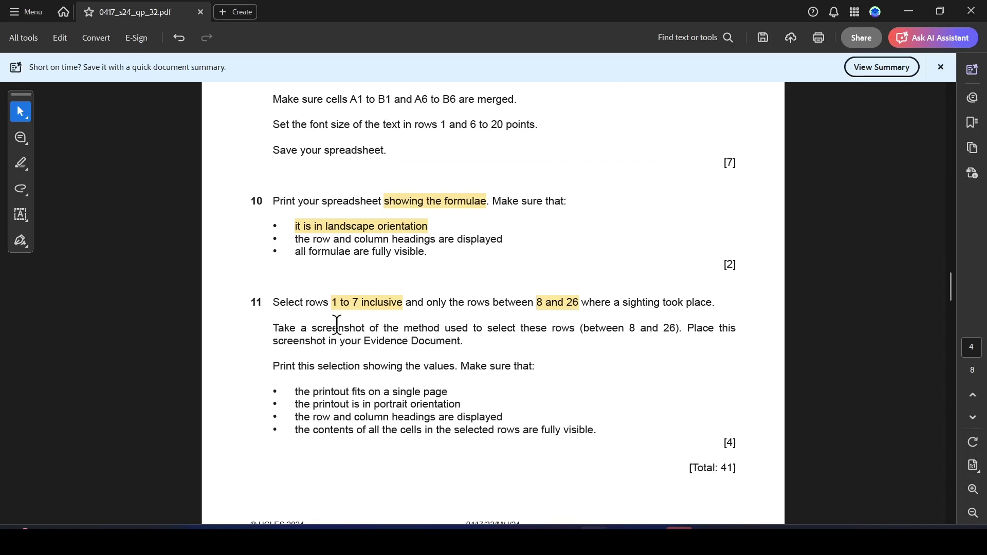
pyautogui.moveTo(269, 343); pyautogui.dragTo(460, 342)
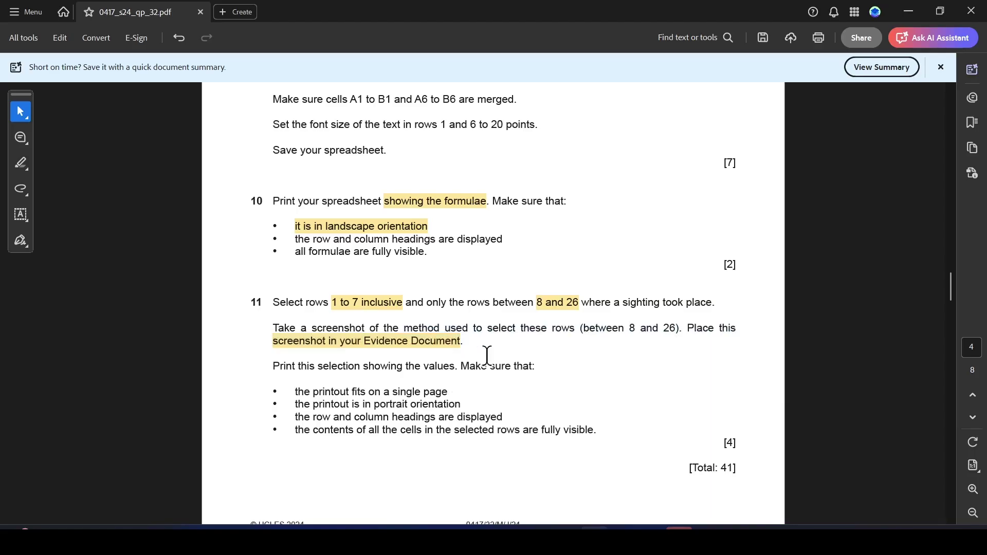
pyautogui.hotkey('alt', 'Tab')
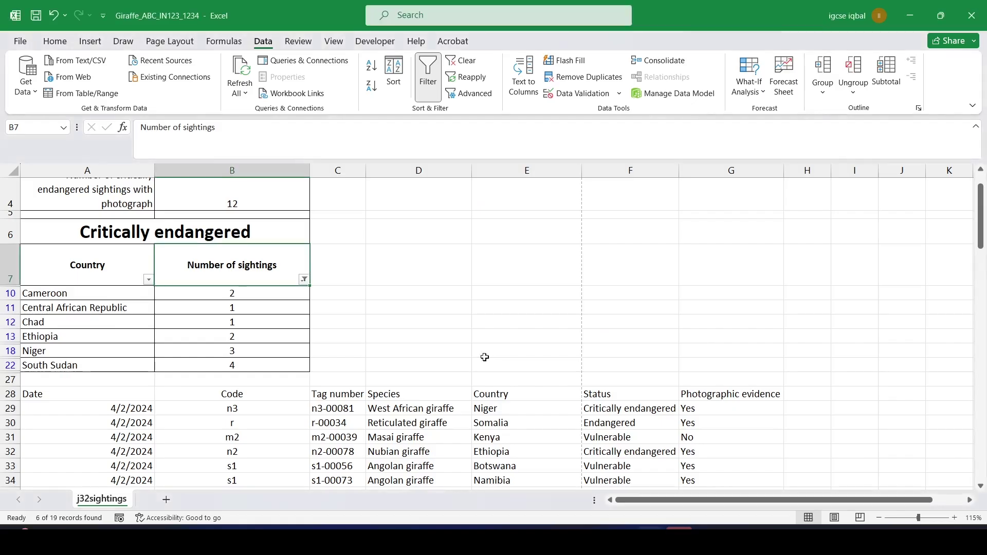
# Step: Show the custom filter criteria of Number of sightings with the dialog moved below the filtered table, and close it
pyautogui.click(304, 280)
pyautogui.moveTo(276, 277)
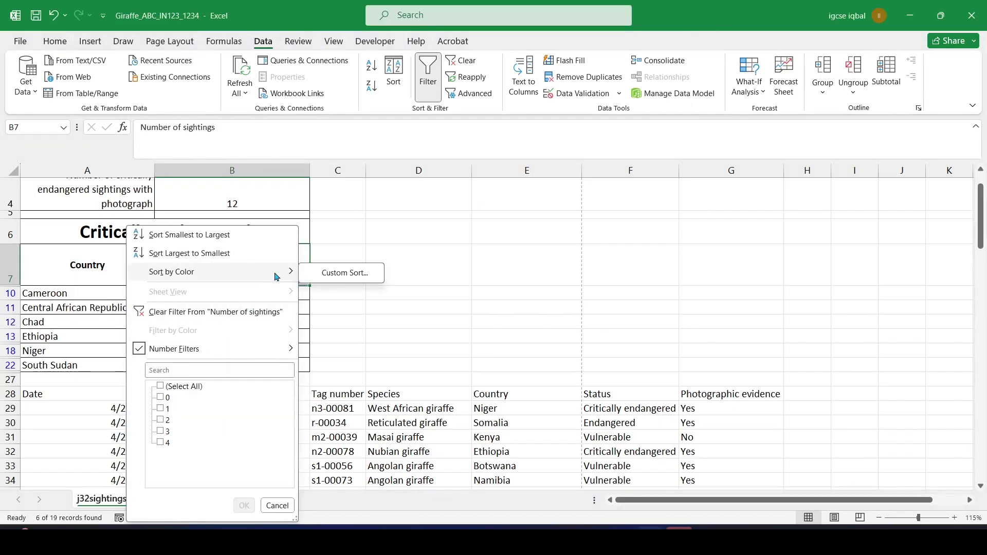
pyautogui.moveTo(283, 348)
pyautogui.click(354, 344)
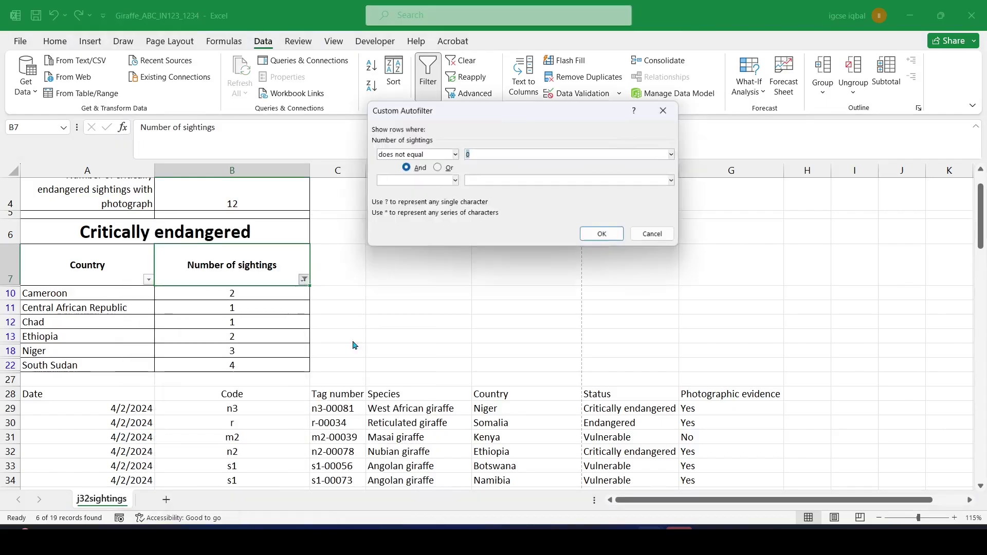
pyautogui.moveTo(513, 109); pyautogui.dragTo(235, 390)
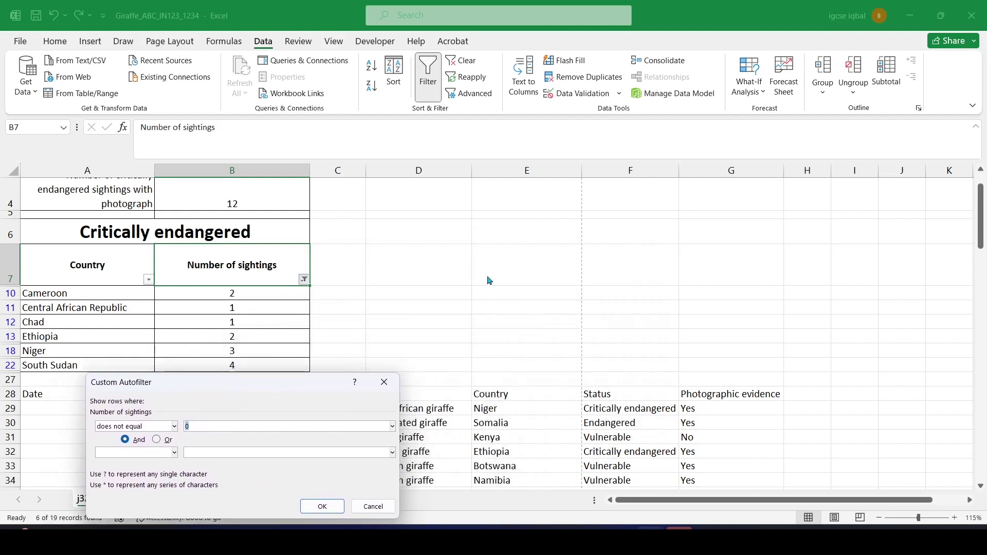
pyautogui.click(322, 506)
# Step: Read the printing requirements of question 11 in the PDF paper, including fitting the printout on a single page
pyautogui.hotkey('alt', 'Tab')
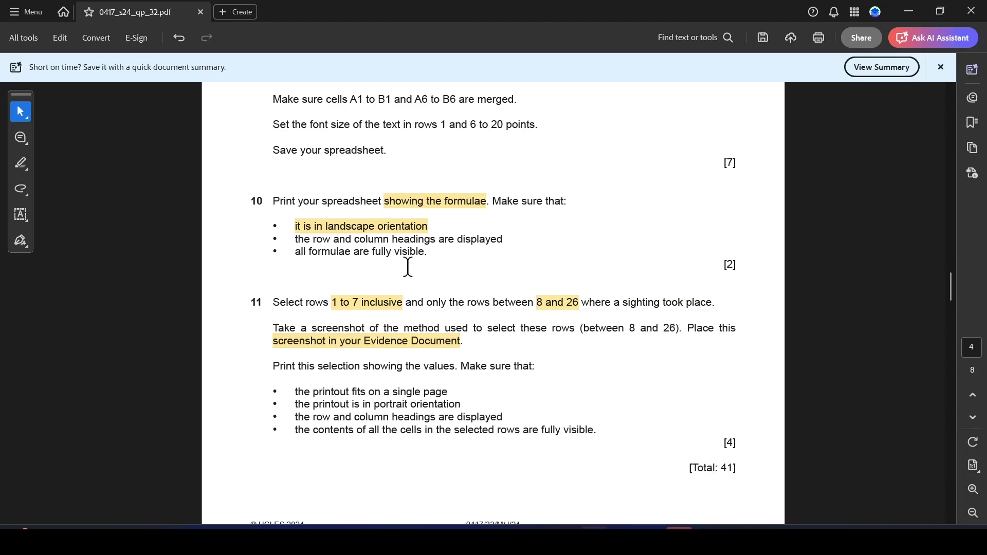
pyautogui.moveTo(273, 365); pyautogui.dragTo(528, 364)
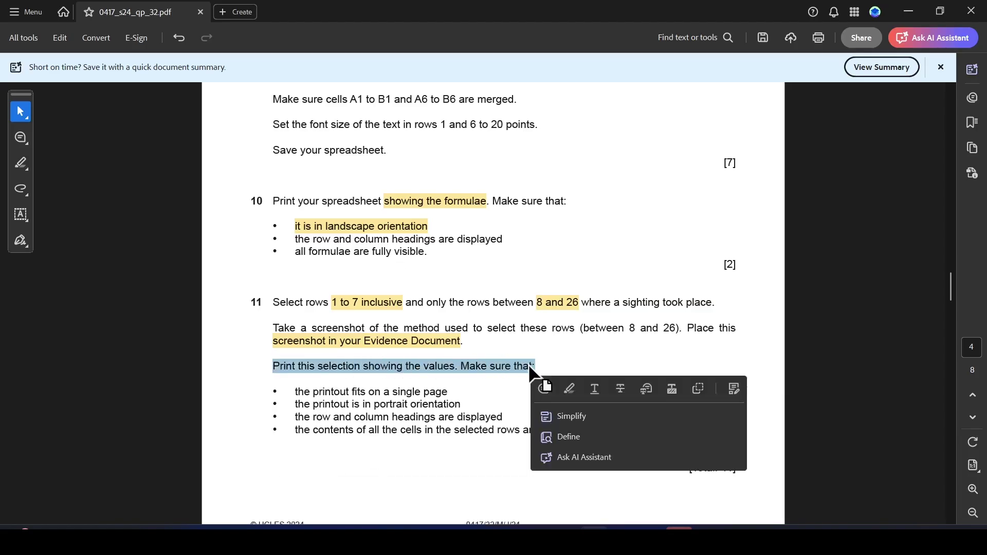
pyautogui.hotkey('alt', 'Tab')
pyautogui.hotkey('alt', 'Tab')
pyautogui.click(293, 391)
pyautogui.moveTo(449, 392); pyautogui.dragTo(295, 393)
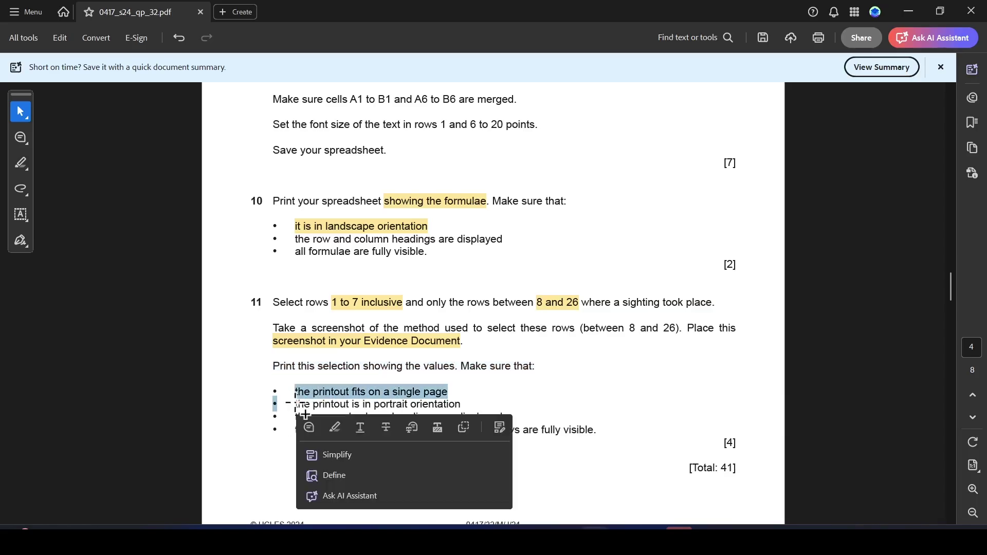
# Step: Set the Excel printout to fit 1 page wide by 1 tall
pyautogui.hotkey('alt', 'Tab')
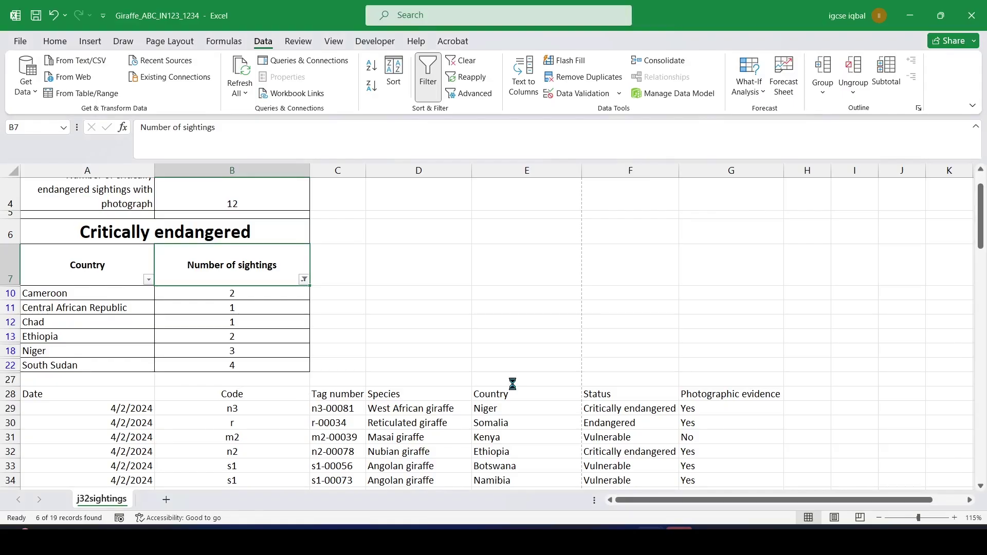
pyautogui.hotkey('ctrl', 'p')
pyautogui.click(260, 414)
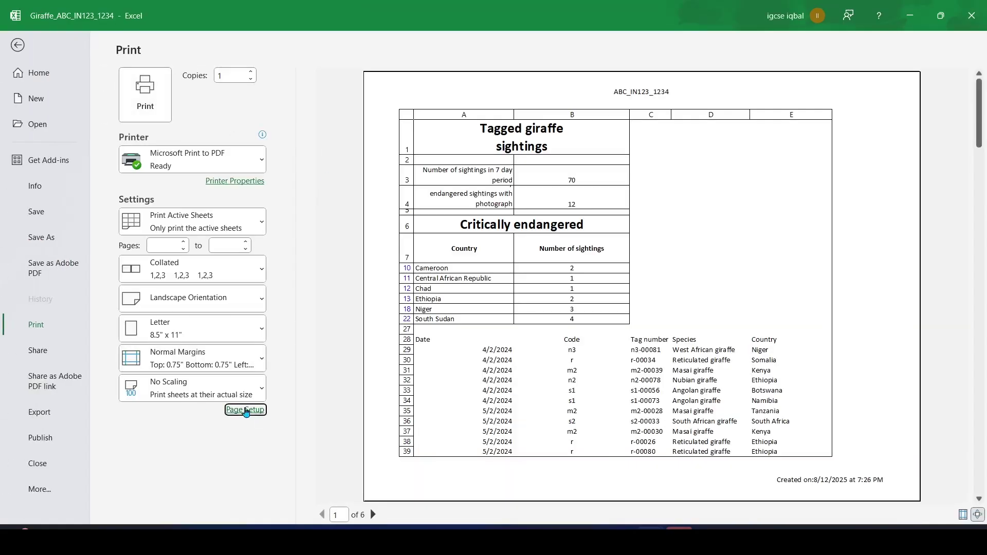
pyautogui.click(120, 344)
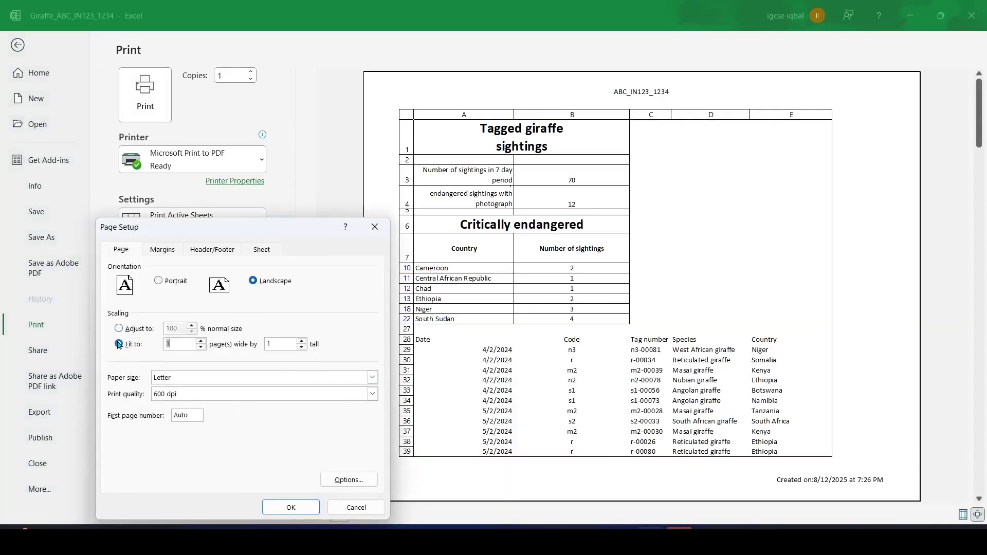
pyautogui.click(290, 507)
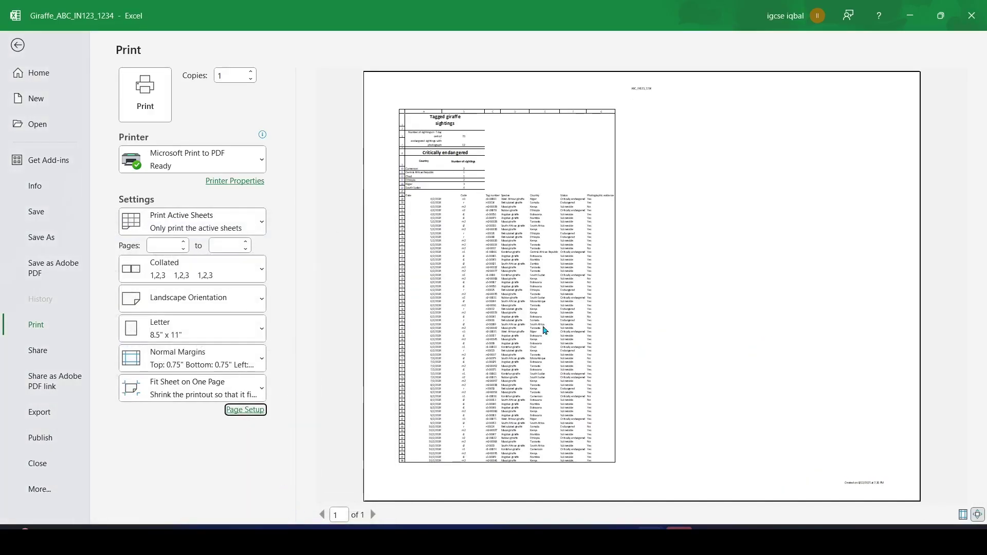
# Step: Check the orientation requirement in question 11 of the PDF paper and set the Excel printout to portrait
pyautogui.hotkey('alt', 'Tab')
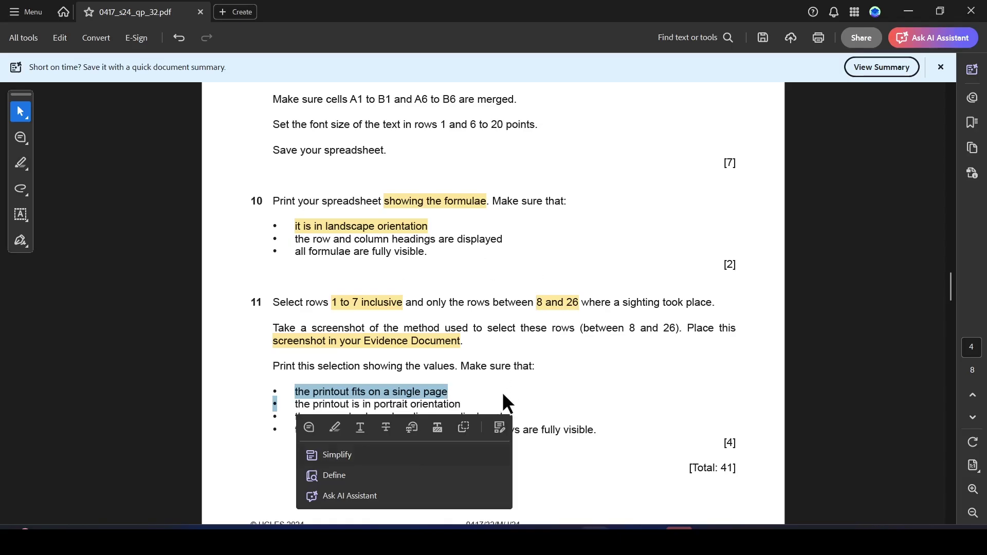
pyautogui.click(470, 392)
pyautogui.hotkey('alt', 'Tab')
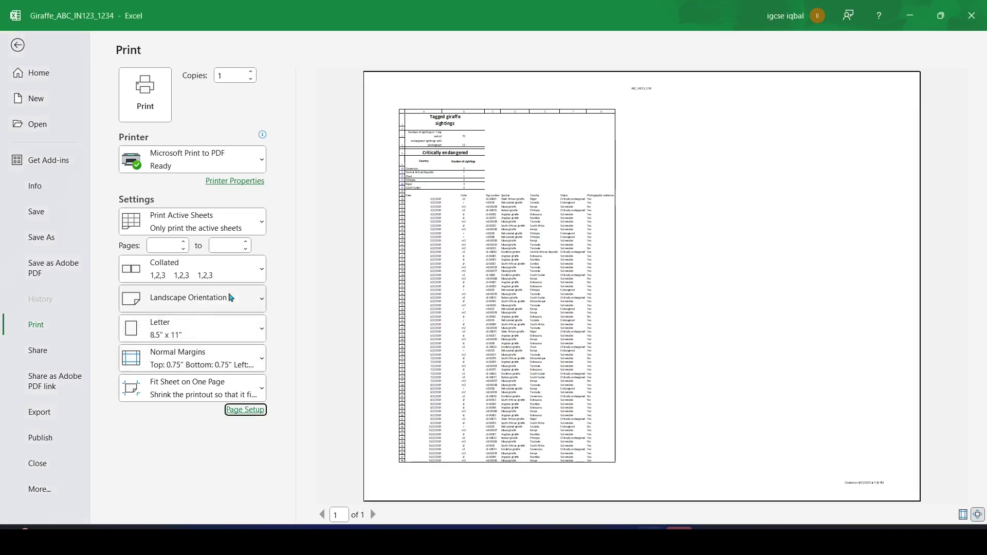
pyautogui.click(225, 297)
pyautogui.click(205, 329)
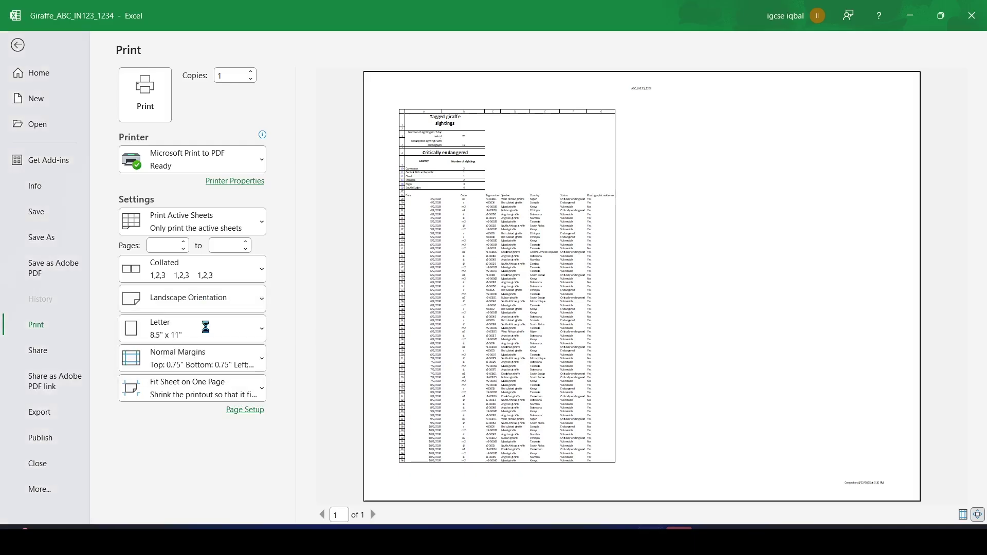
# Step: Check the row and column headings print option in Excel against the remaining requirements of question 11 in the PDF paper
pyautogui.hotkey('alt', 'Tab')
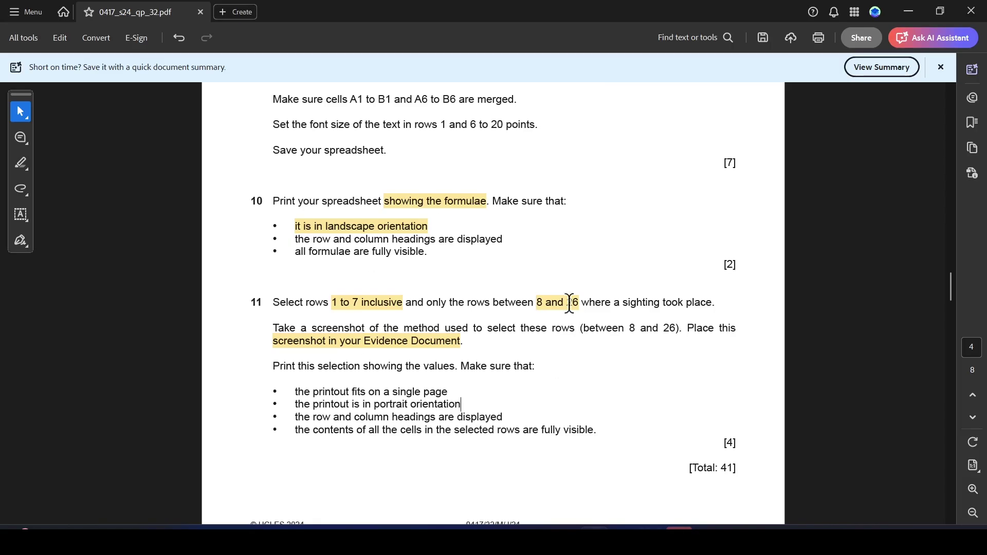
pyautogui.moveTo(313, 428); pyautogui.dragTo(486, 414)
pyautogui.hotkey('alt', 'Tab')
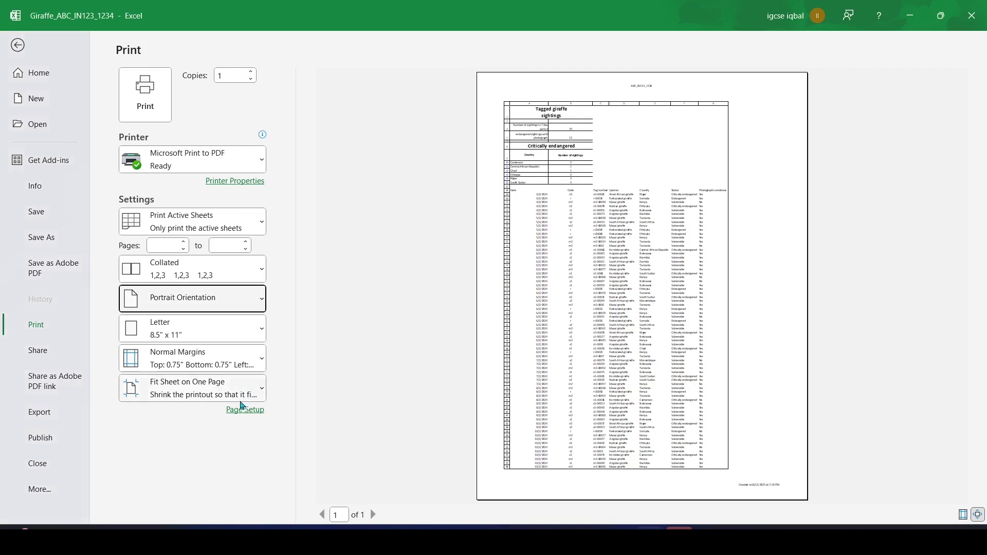
pyautogui.click(246, 410)
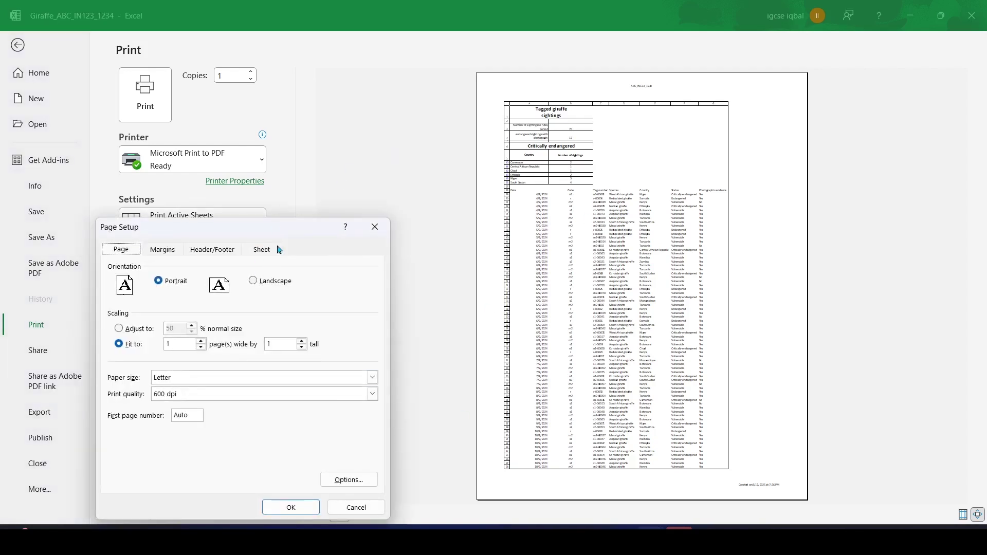
pyautogui.click(263, 249)
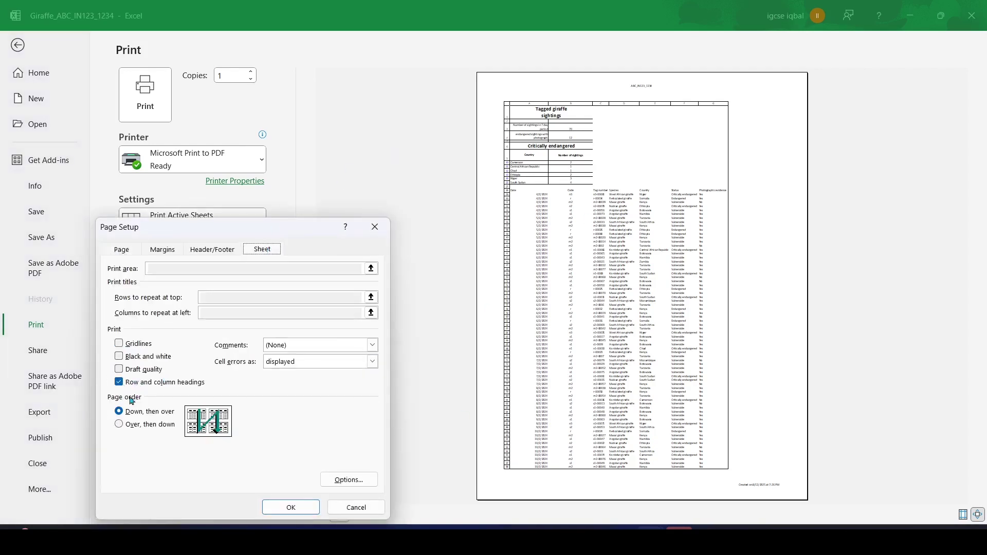
pyautogui.click(299, 508)
pyautogui.hotkey('alt', 'Tab')
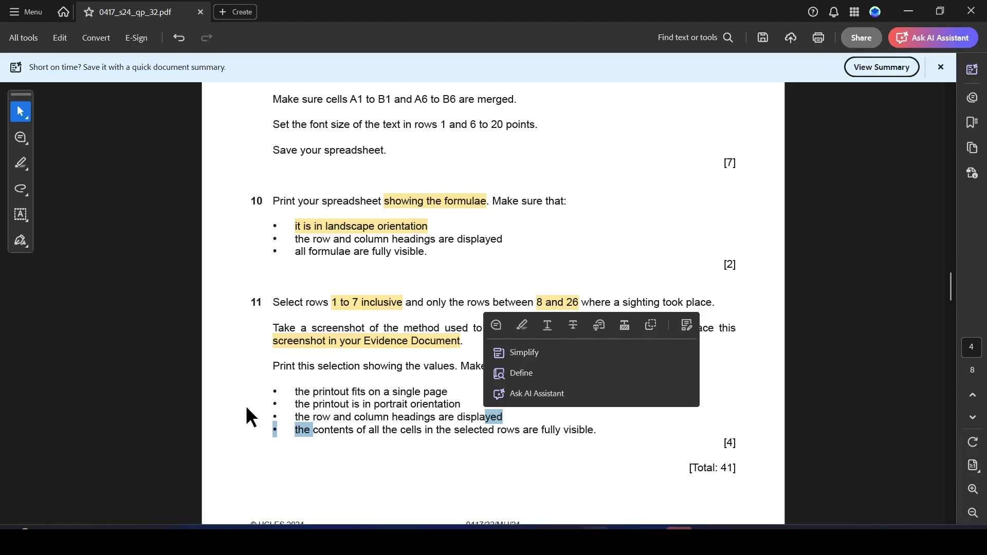
pyautogui.hotkey('alt', 'Tab')
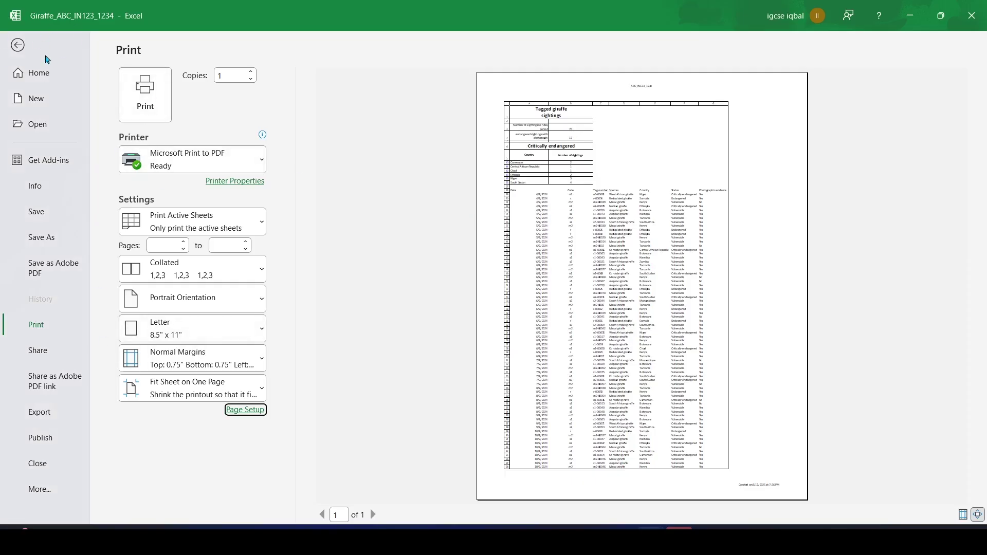
# Step: Leave the Excel print preview and look over the pages around question 11 in the PDF paper
pyautogui.click(18, 46)
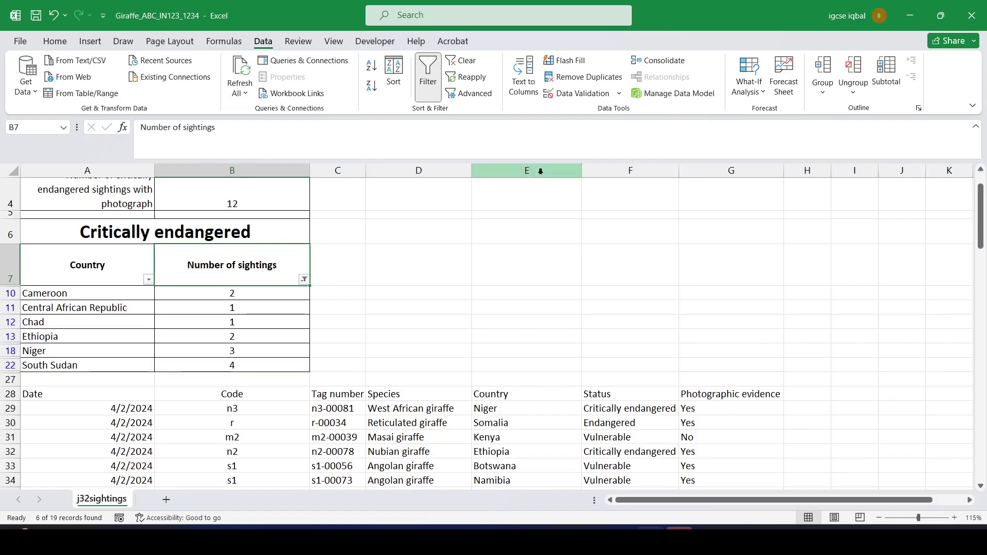
pyautogui.hotkey('alt', 'Tab')
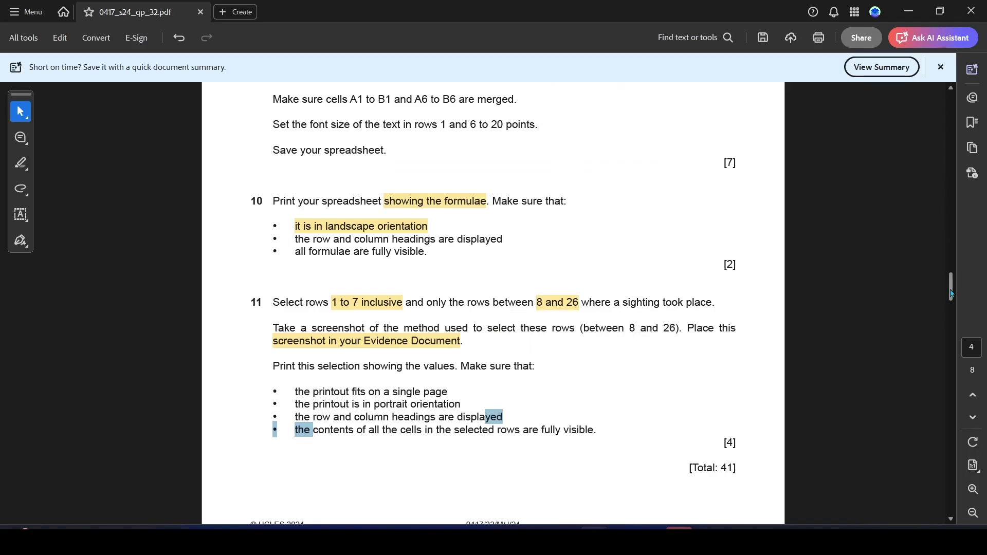
pyautogui.scroll(-4, 951, 293)
pyautogui.scroll(5, 951, 293)
pyautogui.scroll(-1, 951, 294)
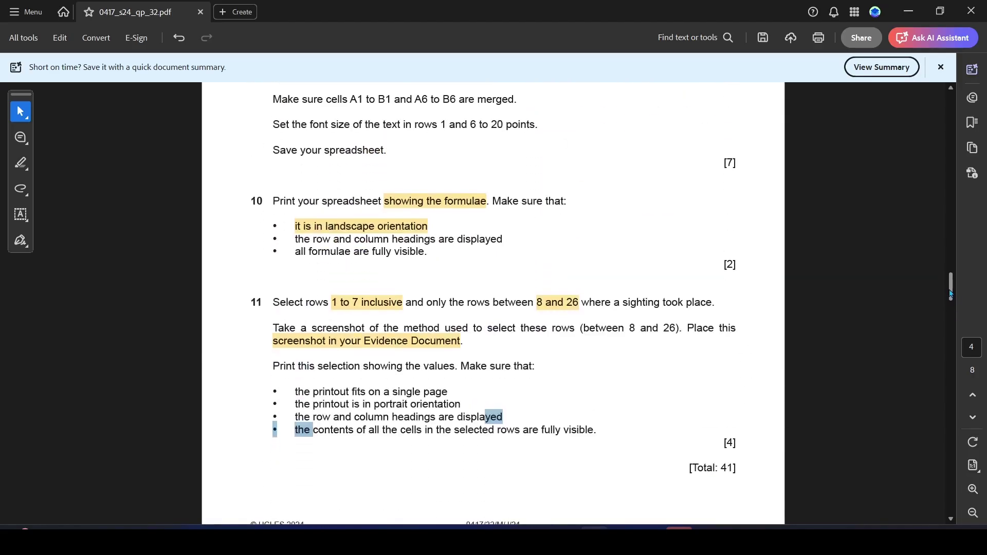